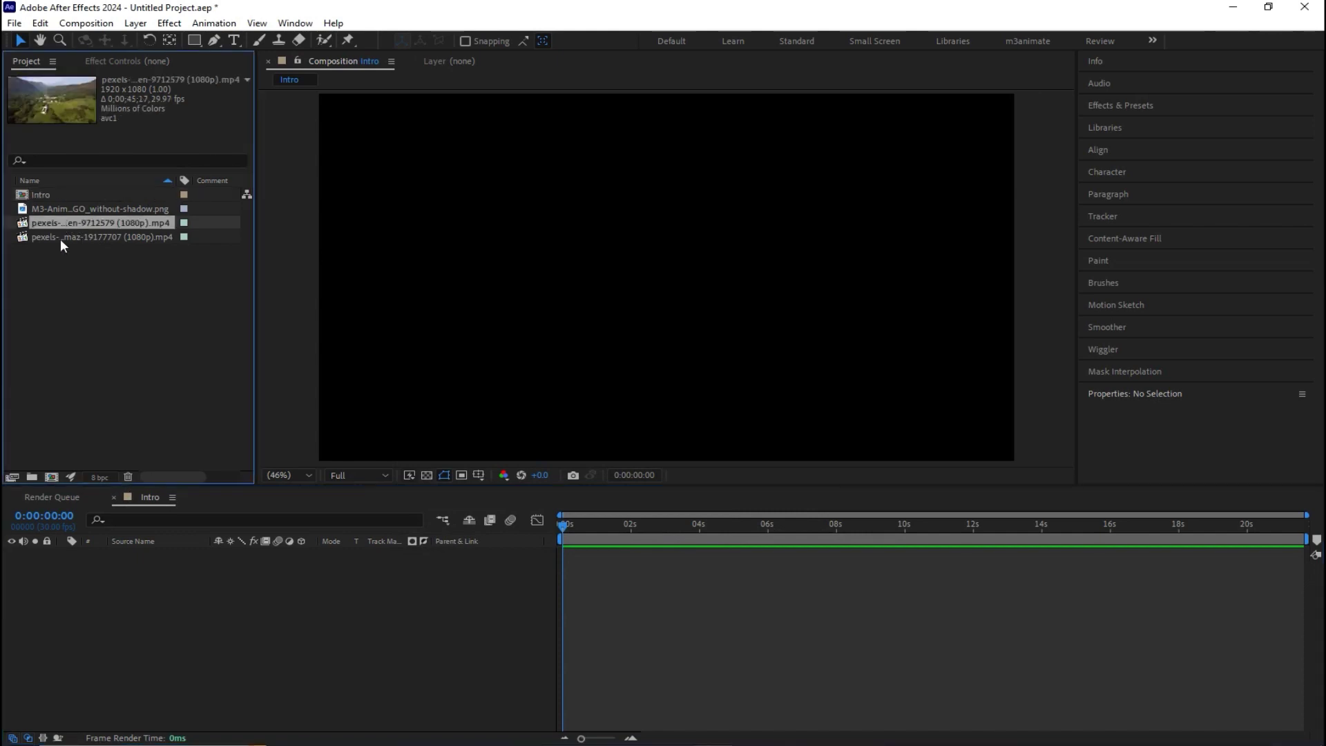
pyautogui.moveTo(55, 222); pyautogui.dragTo(214, 586)
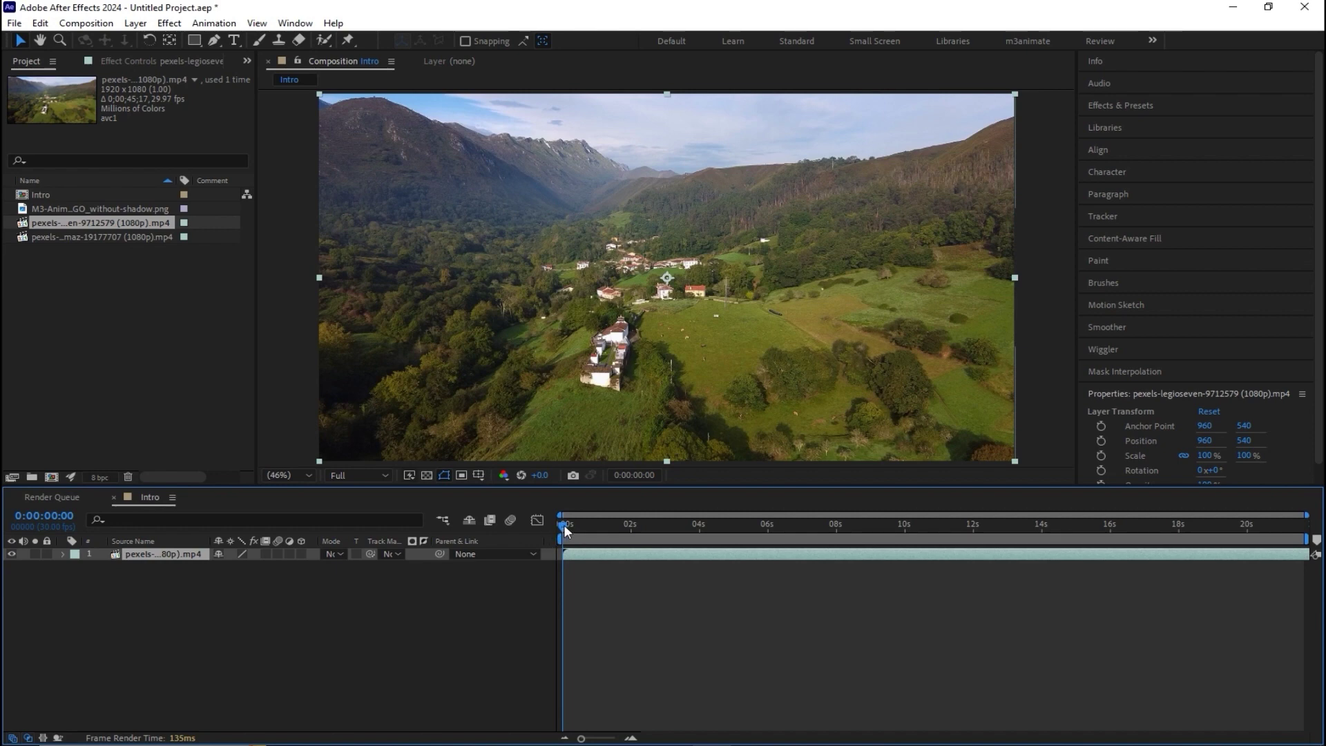
pyautogui.moveTo(563, 525); pyautogui.dragTo(562, 580)
pyautogui.click(618, 598)
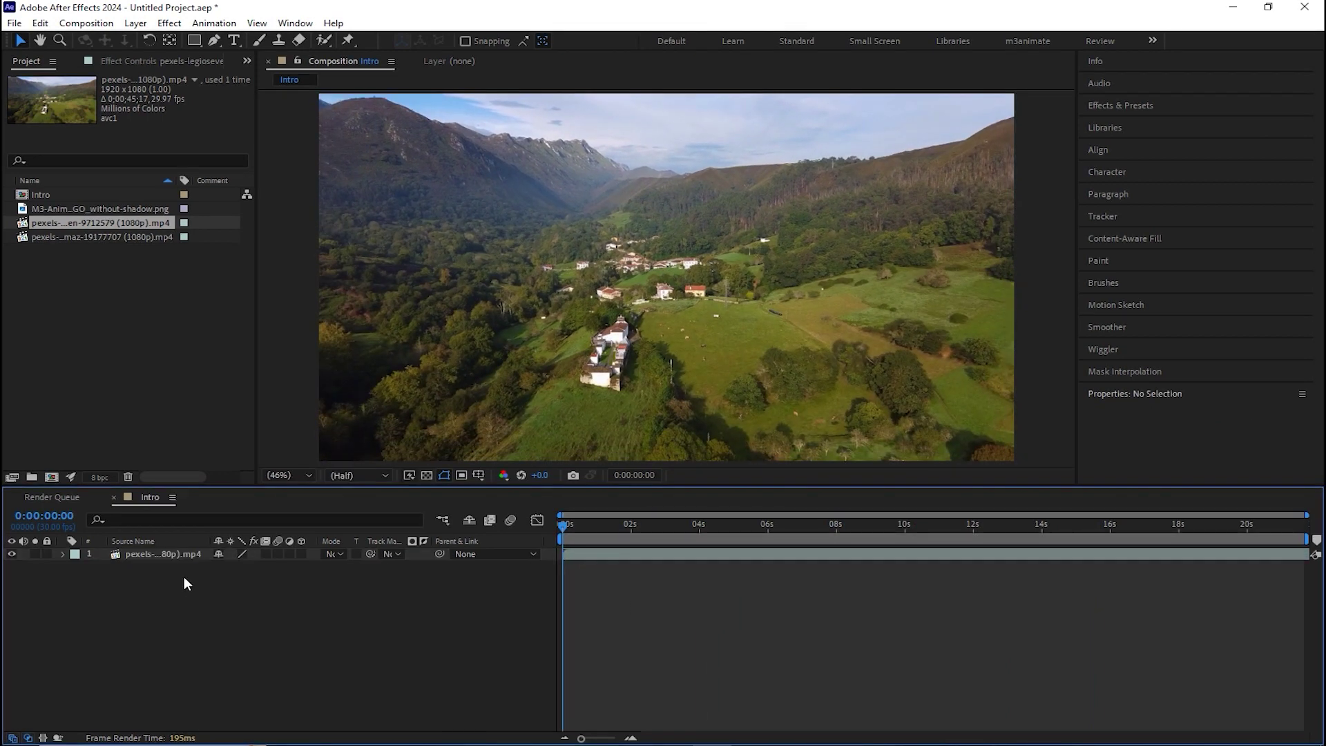
# Add the M3-Animate-LOGO_without-shadow.png logo above the video layer, centred in the composition
pyautogui.click(118, 333)
pyautogui.click(66, 209)
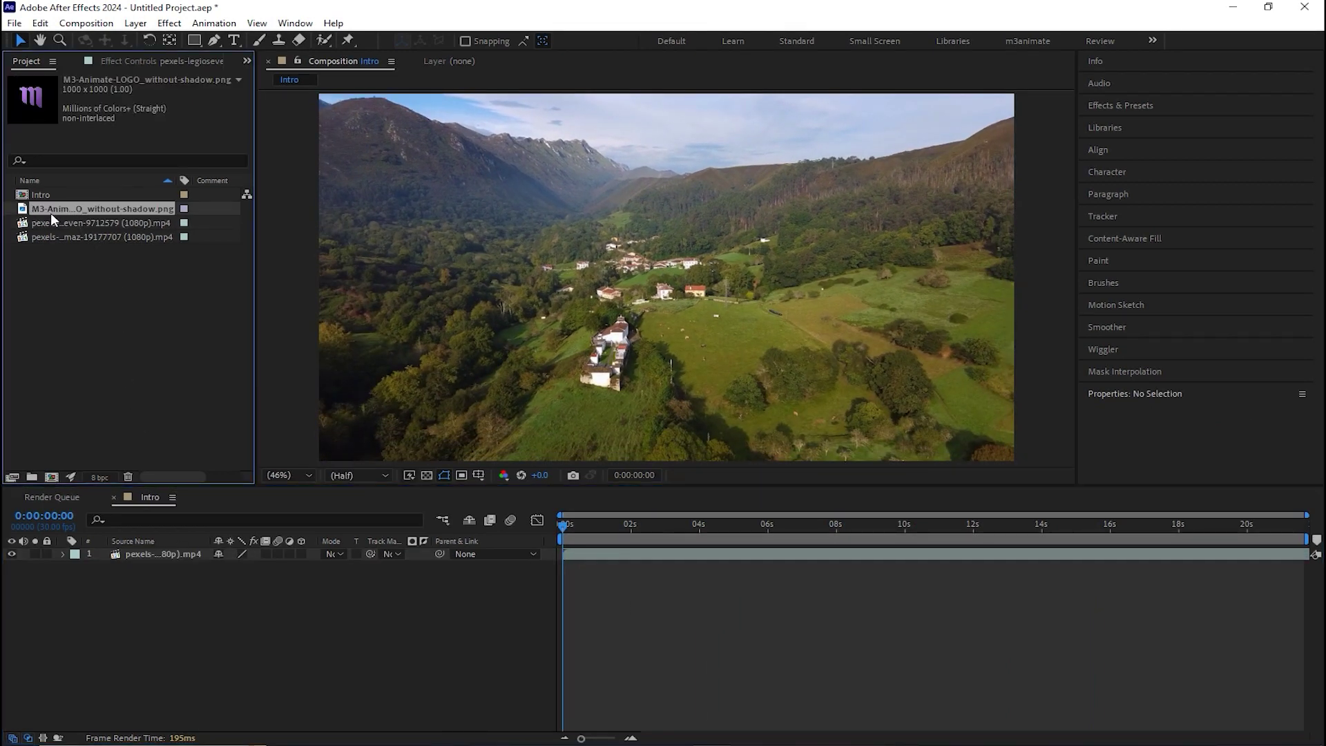
pyautogui.moveTo(72, 210); pyautogui.dragTo(670, 281)
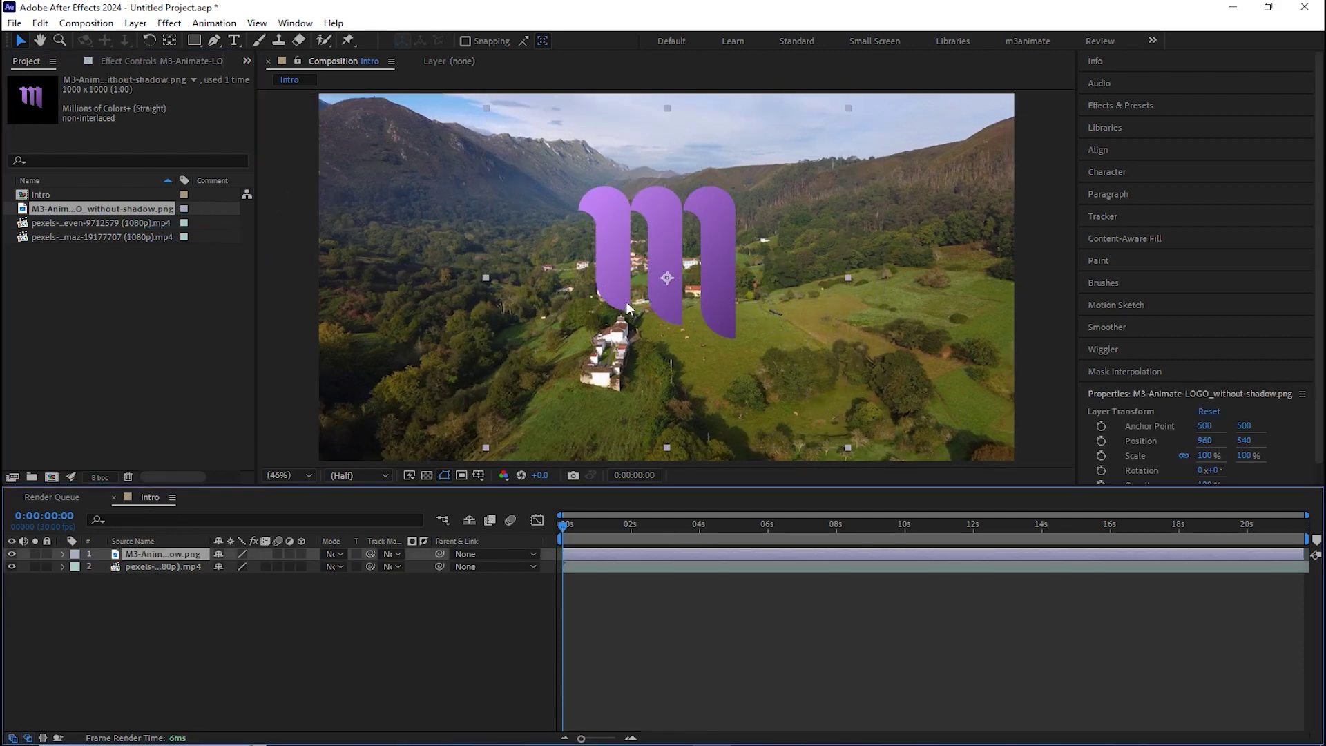
pyautogui.click(350, 611)
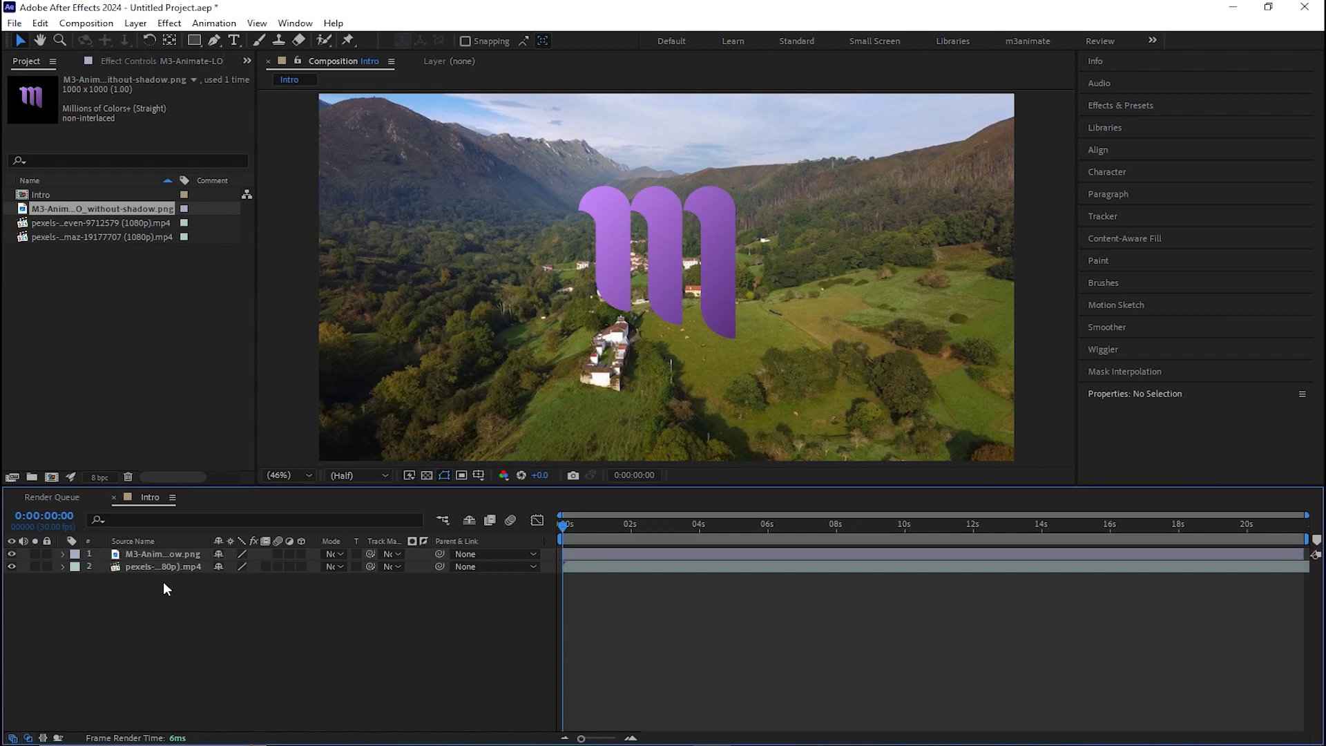
# Reveal the Transform properties of the logo layer and enlarge the timeline area
pyautogui.click(151, 553)
pyautogui.click(140, 567)
pyautogui.click(145, 590)
pyautogui.click(624, 306)
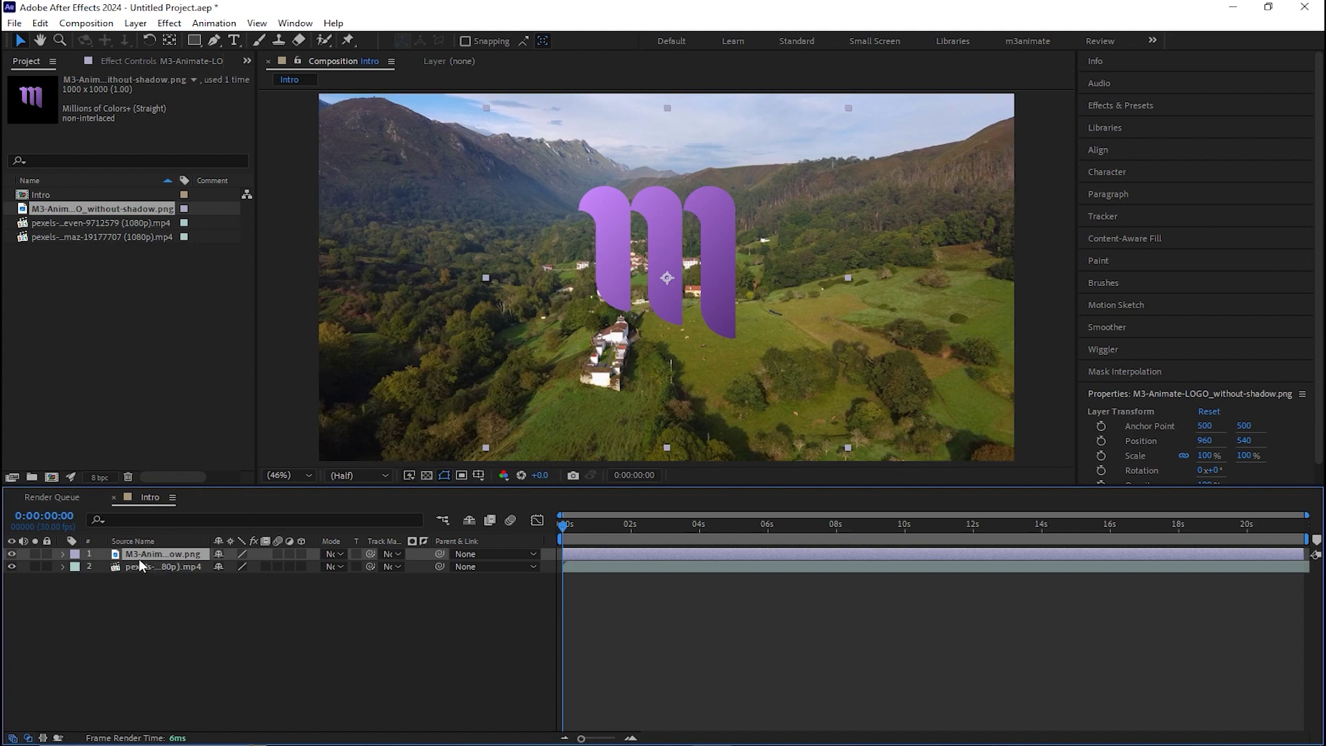
pyautogui.click(62, 554)
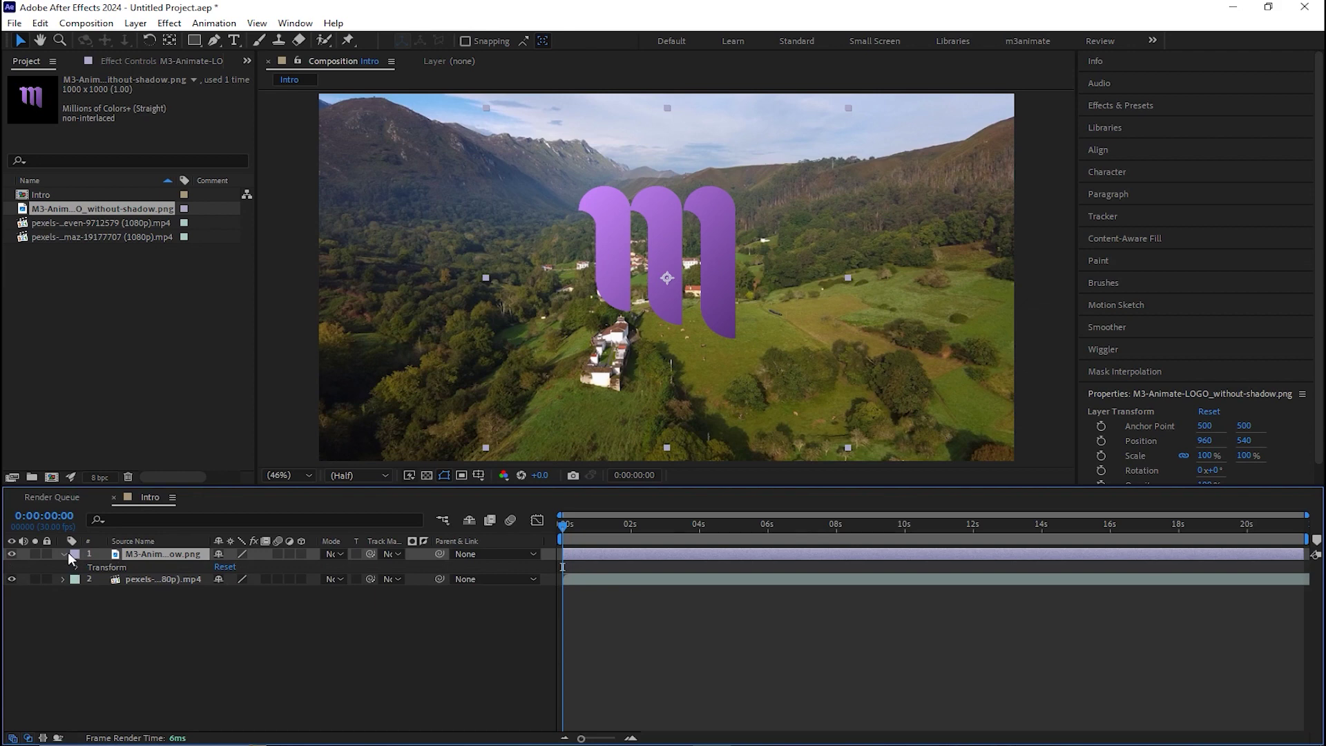
pyautogui.moveTo(230, 487); pyautogui.dragTo(230, 467)
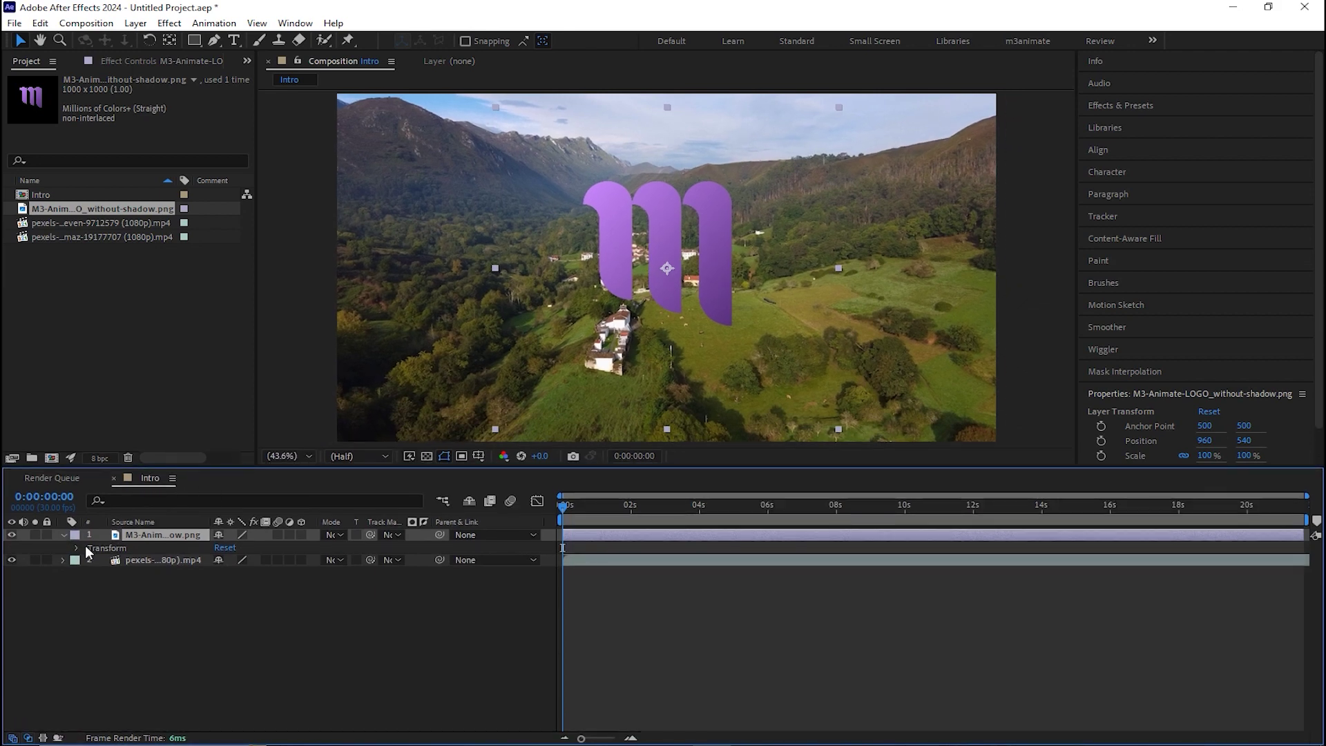
pyautogui.click(105, 548)
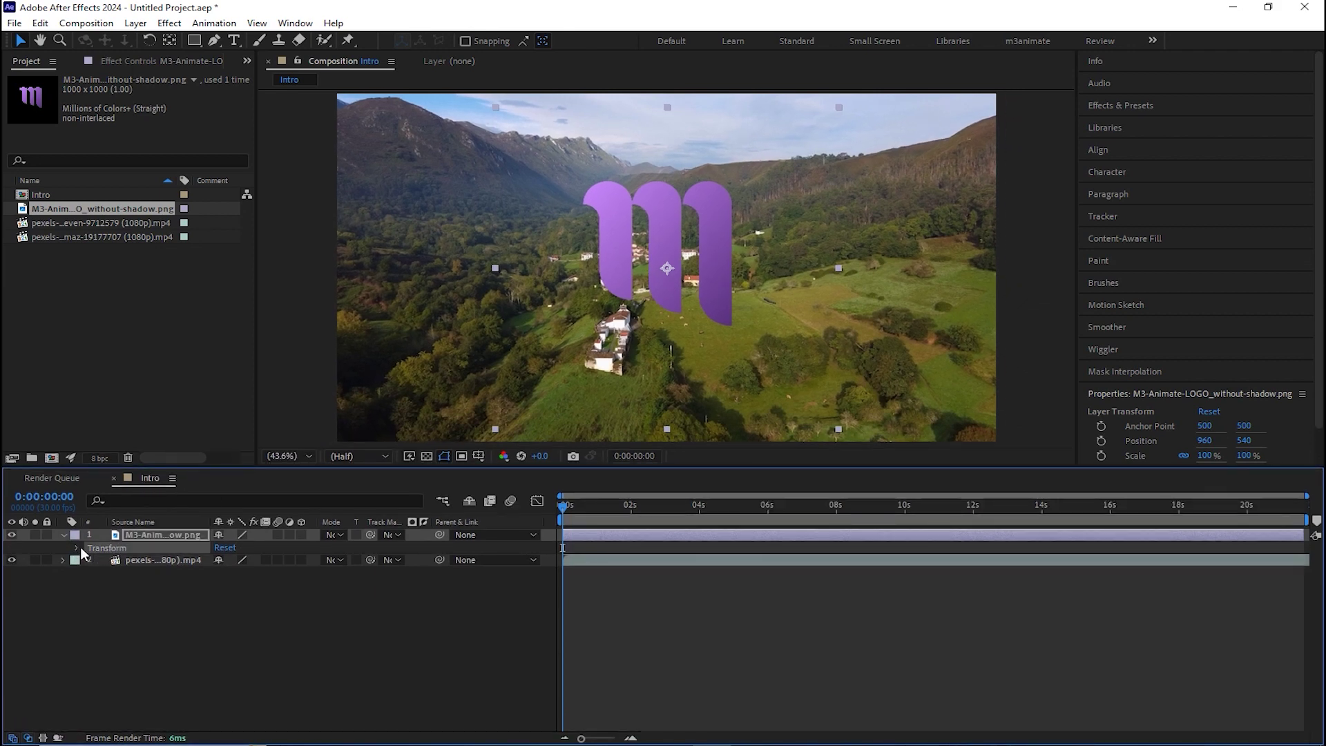
pyautogui.click(77, 547)
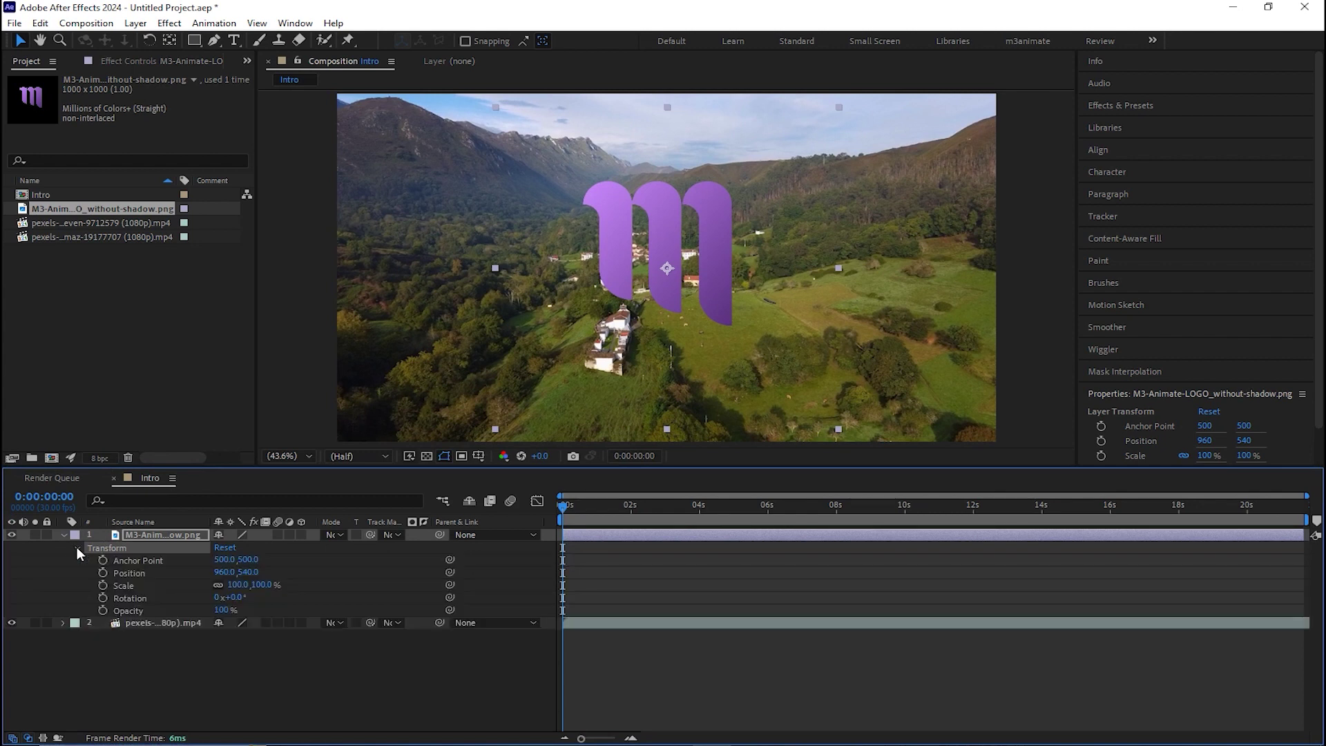
pyautogui.click(53, 570)
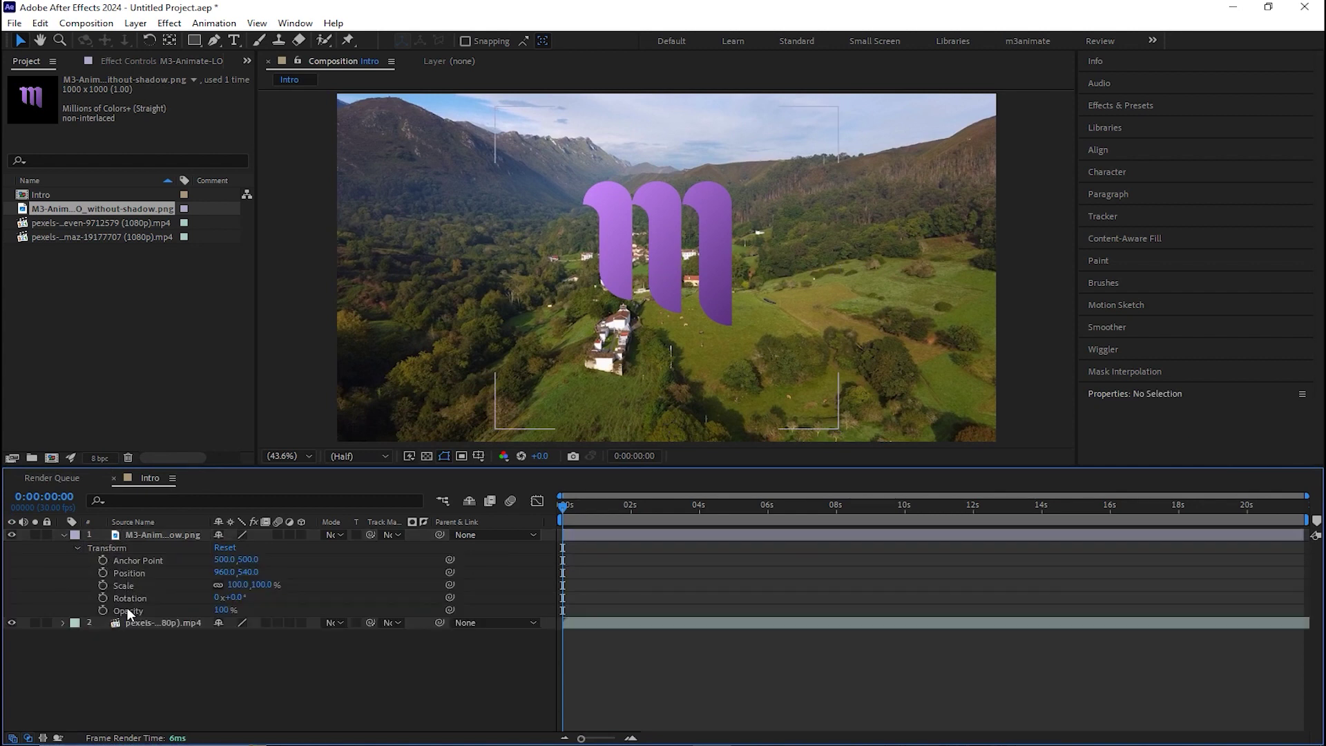
# Move the logo straight down to about 960, 858.7 and start keyframing its Position at 0:00:00:00
pyautogui.click(119, 573)
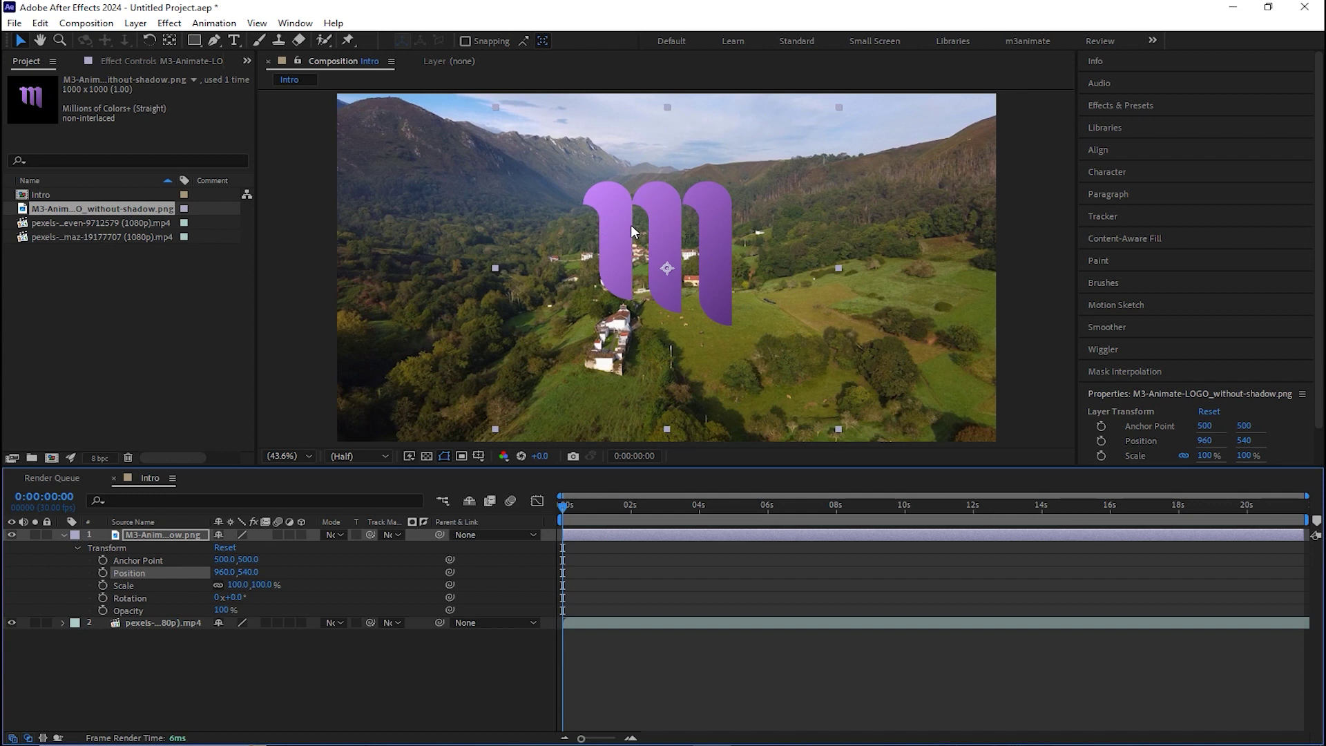
pyautogui.moveTo(627, 238); pyautogui.dragTo(649, 349)
pyautogui.moveTo(659, 221); pyautogui.dragTo(659, 204)
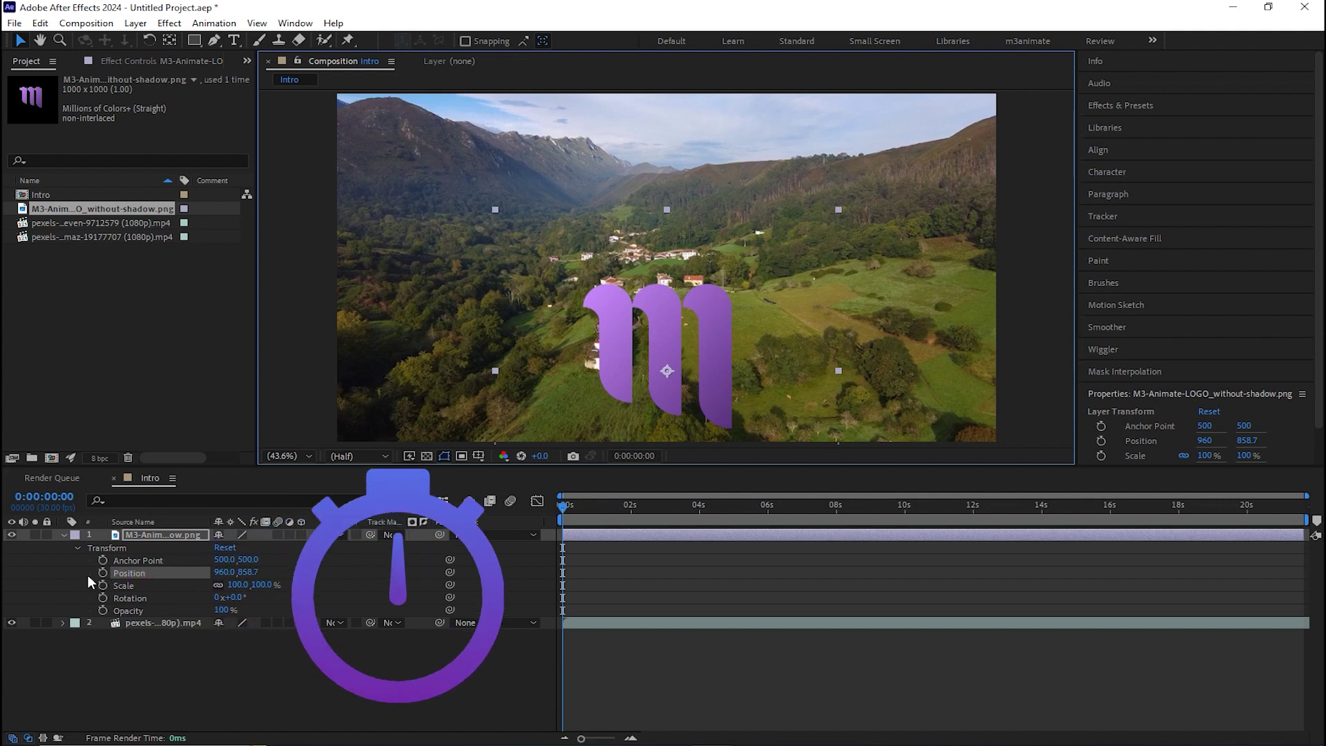
pyautogui.click(102, 573)
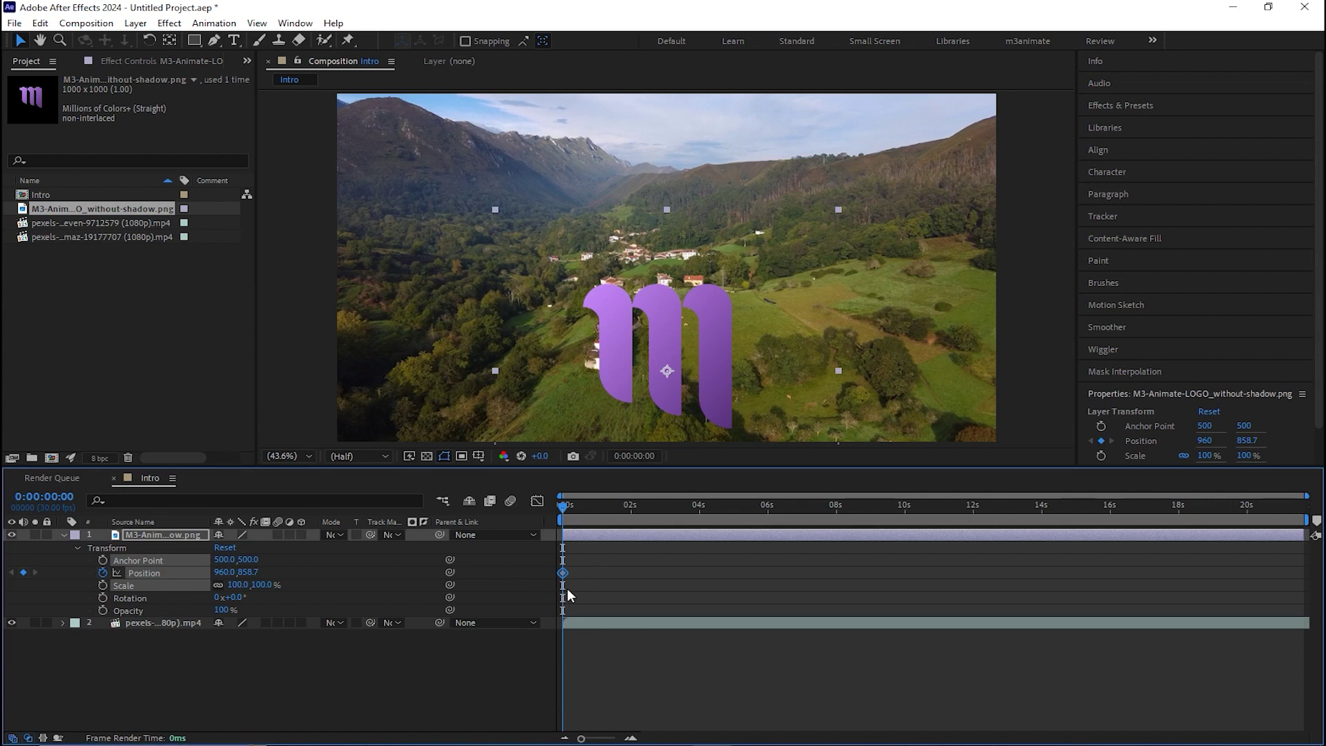
# At 0:00:01:29, raise the logo to about 960, 478.1 to set a second Position keyframe, and scrub through the motion
pyautogui.moveTo(582, 498); pyautogui.dragTo(630, 517)
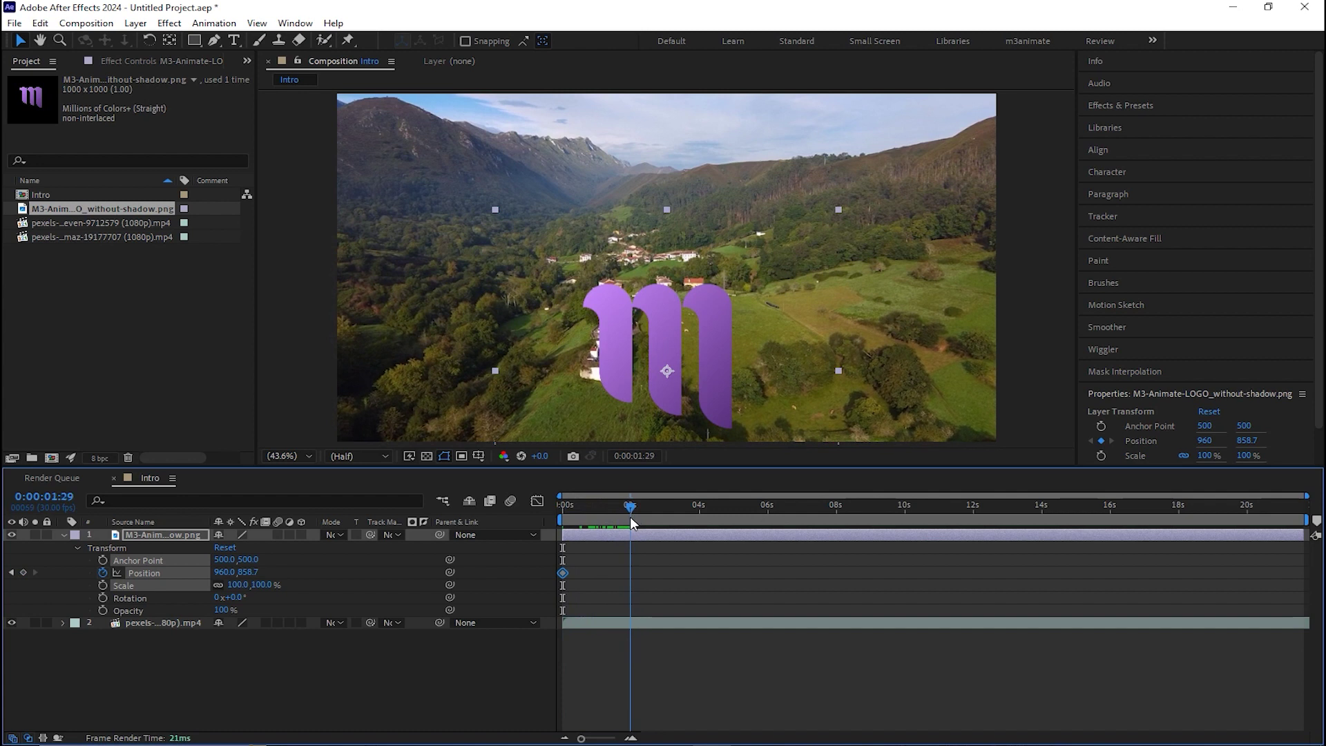
pyautogui.moveTo(716, 398); pyautogui.dragTo(719, 261)
pyautogui.click(685, 596)
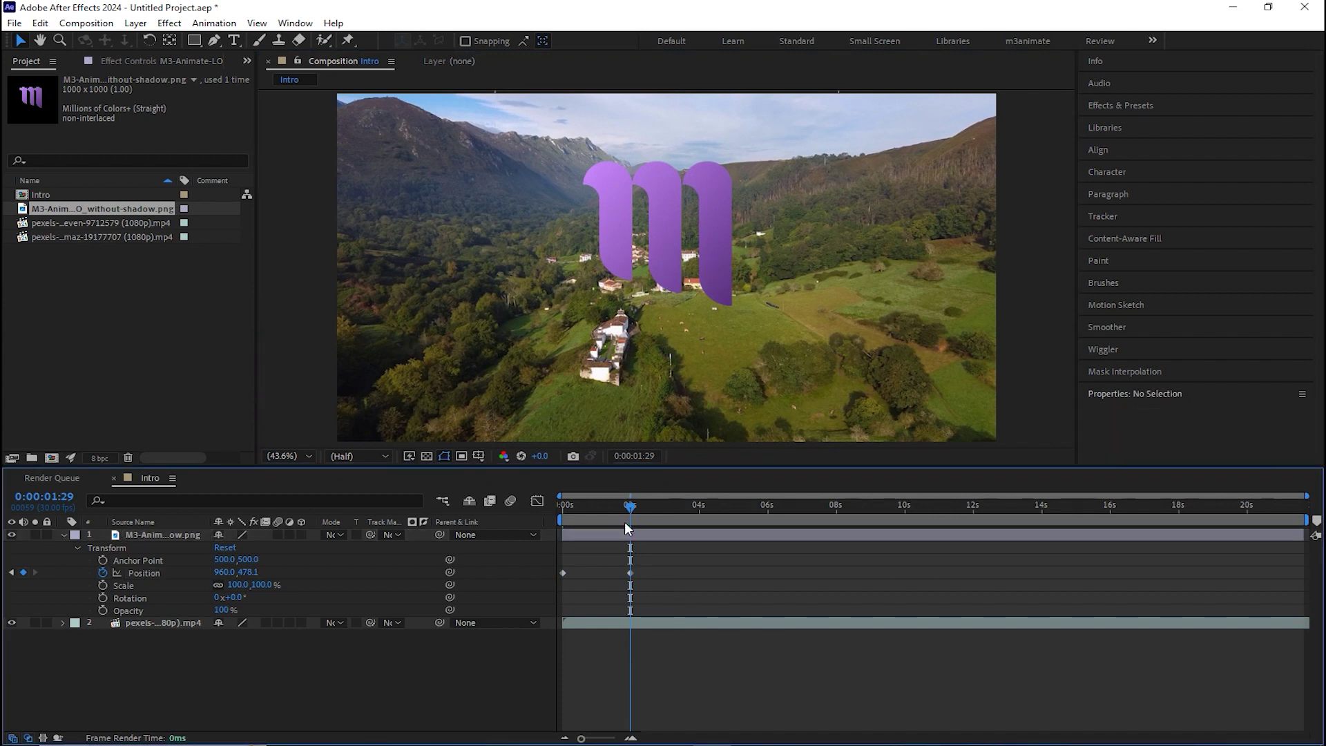
pyautogui.moveTo(623, 511)
pyautogui.mouseDown()
pyautogui.moveTo(562, 516)
pyautogui.moveTo(630, 528)
pyautogui.mouseUp()
pyautogui.moveTo(584, 511); pyautogui.dragTo(532, 509)
pyautogui.click(652, 383)
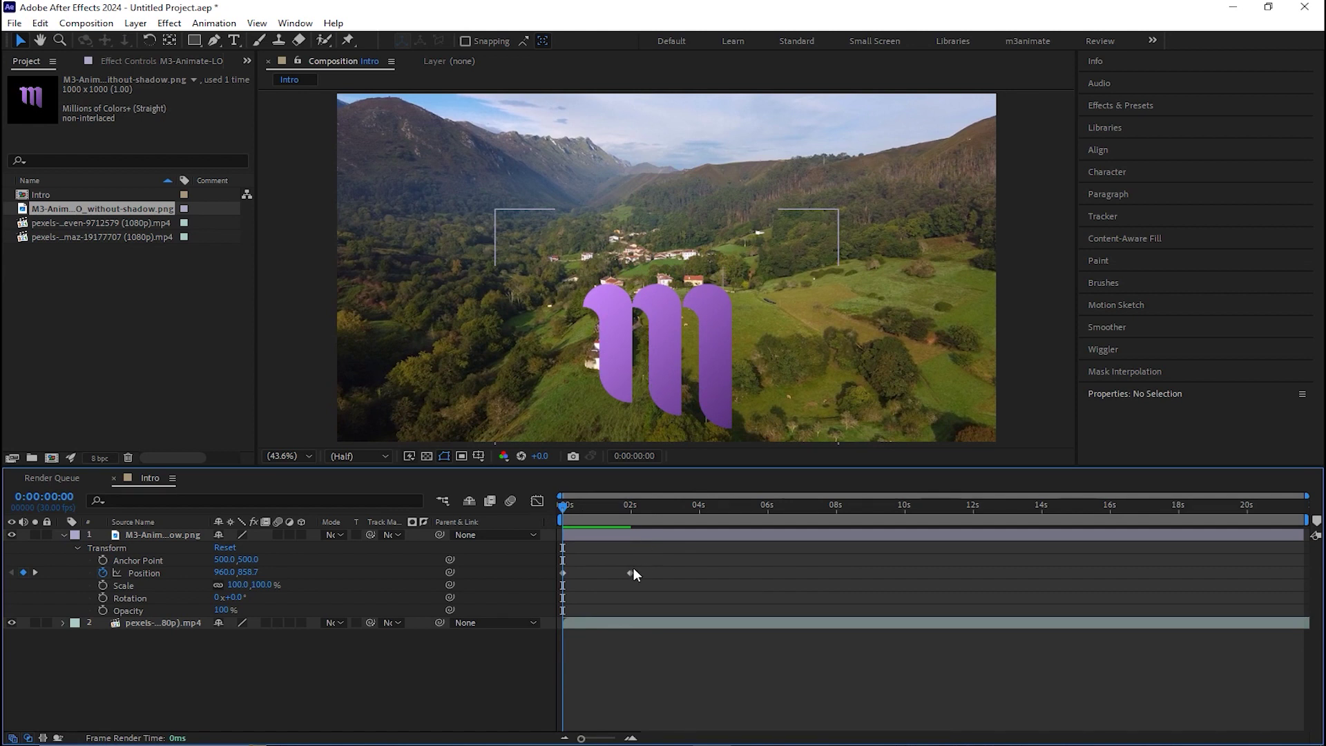
# Shorten the logo's movement by shifting its second Position keyframe to 0:00:01:00
pyautogui.moveTo(629, 572); pyautogui.dragTo(599, 572)
pyautogui.click(603, 508)
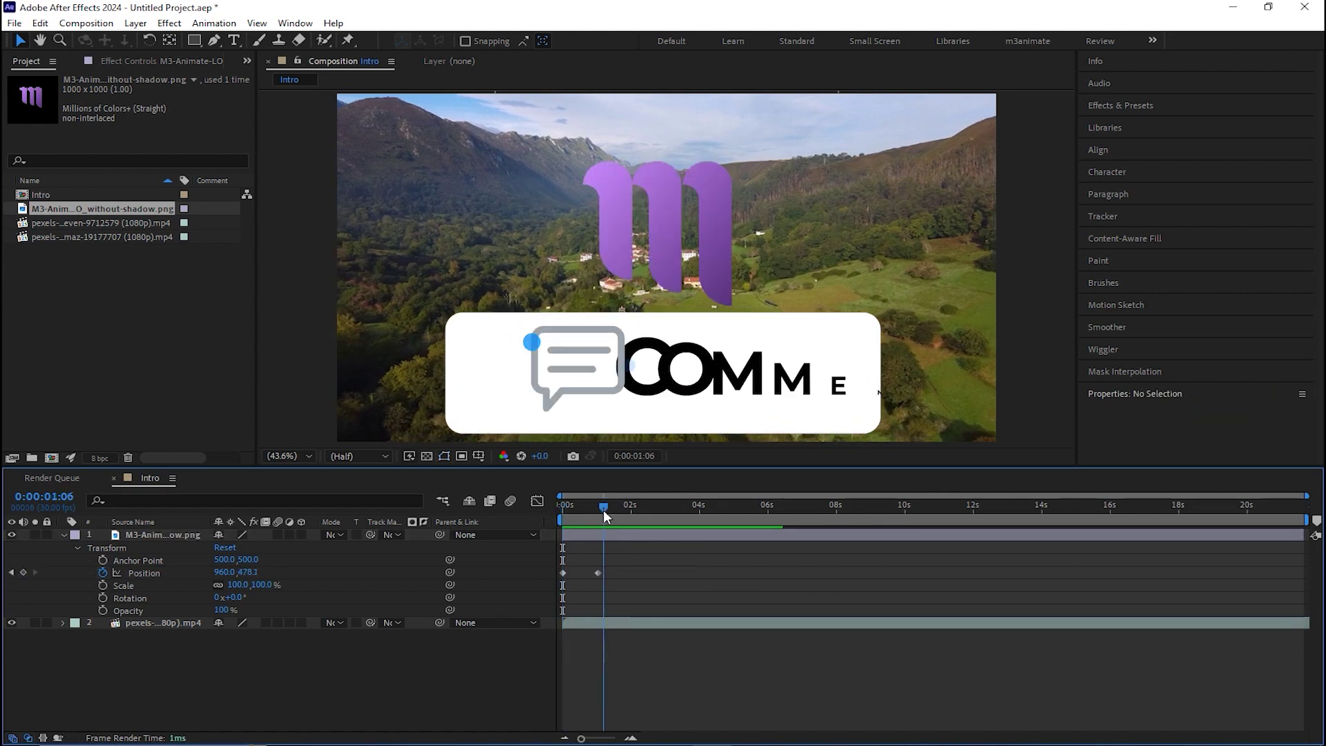
pyautogui.click(598, 573)
pyautogui.moveTo(600, 573)
pyautogui.mouseDown()
pyautogui.moveTo(700, 573)
pyautogui.moveTo(595, 575)
pyautogui.moveTo(607, 574)
pyautogui.mouseUp()
pyautogui.click(628, 552)
pyautogui.press('pageup')
pyautogui.press('pageup')
pyautogui.press('pageup')
pyautogui.press('pageup')
pyautogui.press('pageup')
pyautogui.press('pageup')
pyautogui.press('pageup')
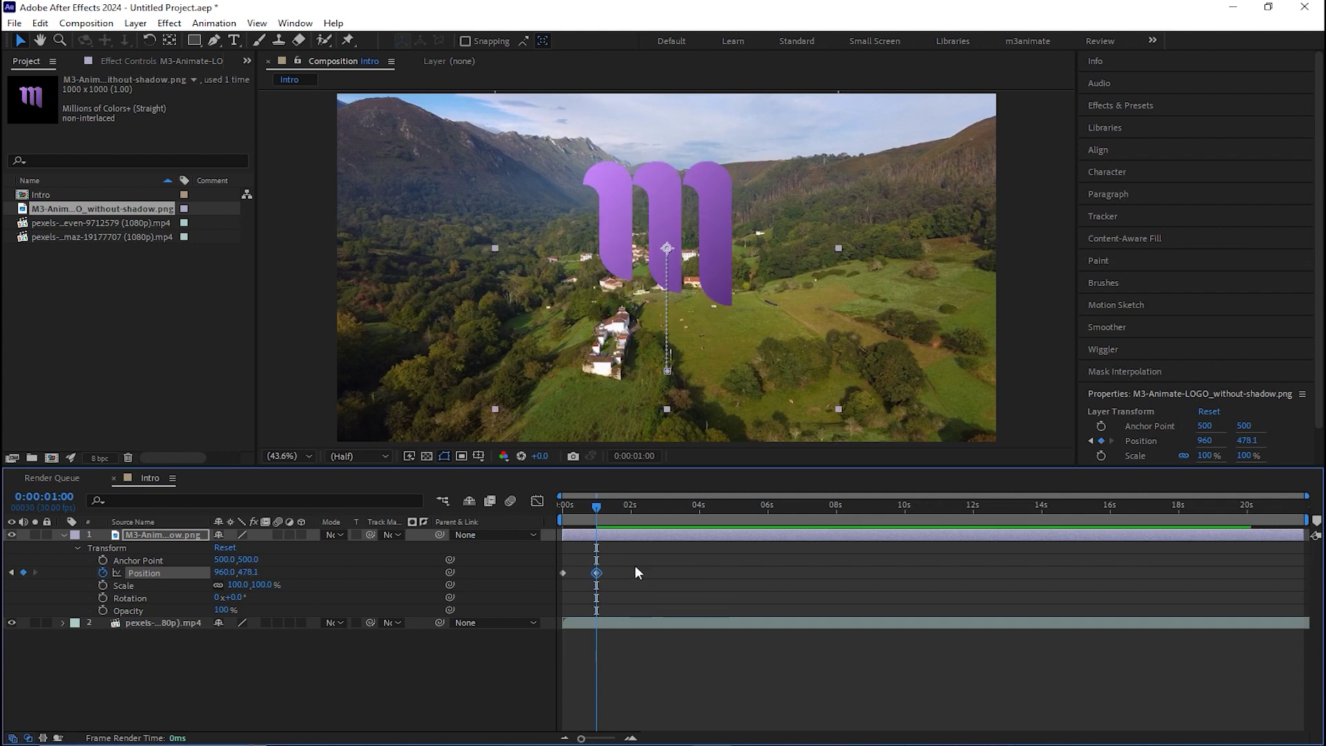
# Preview the logo's upward movement from the start of the composition
pyautogui.click(632, 579)
pyautogui.press('space')
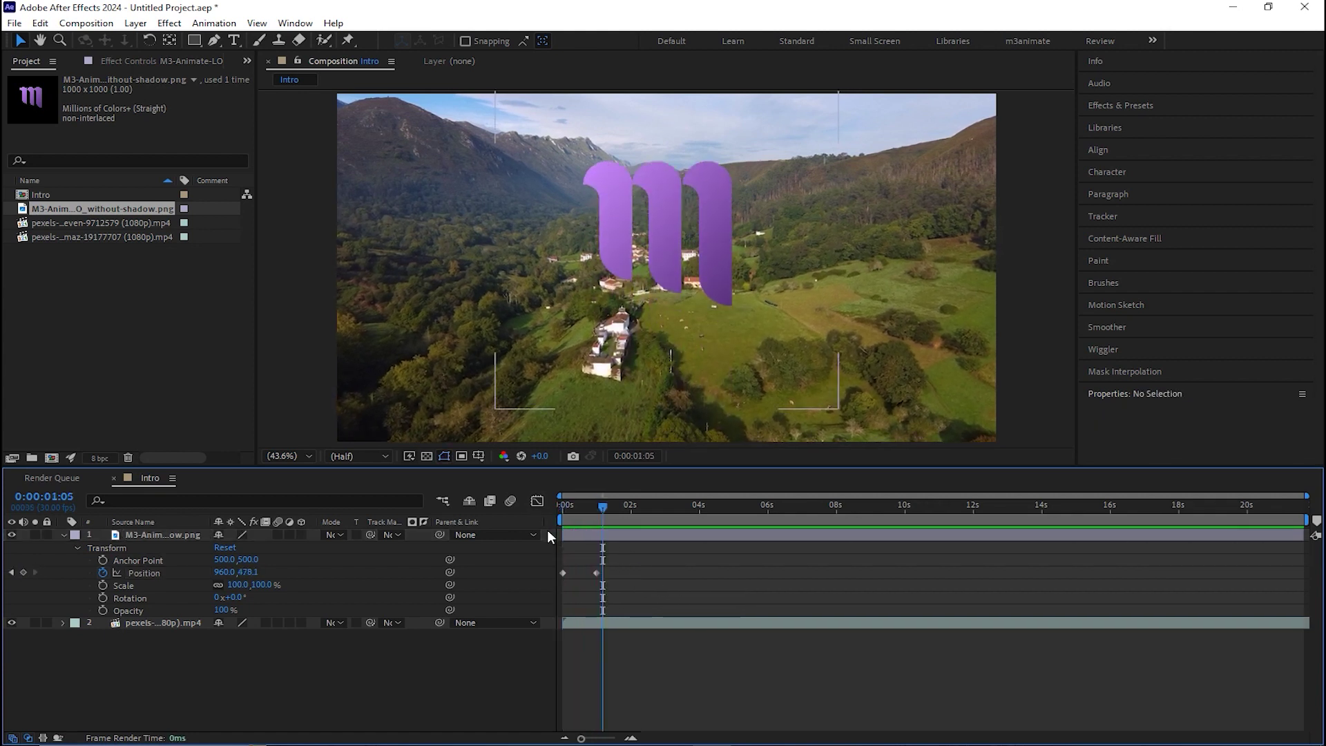
pyautogui.press('Home')
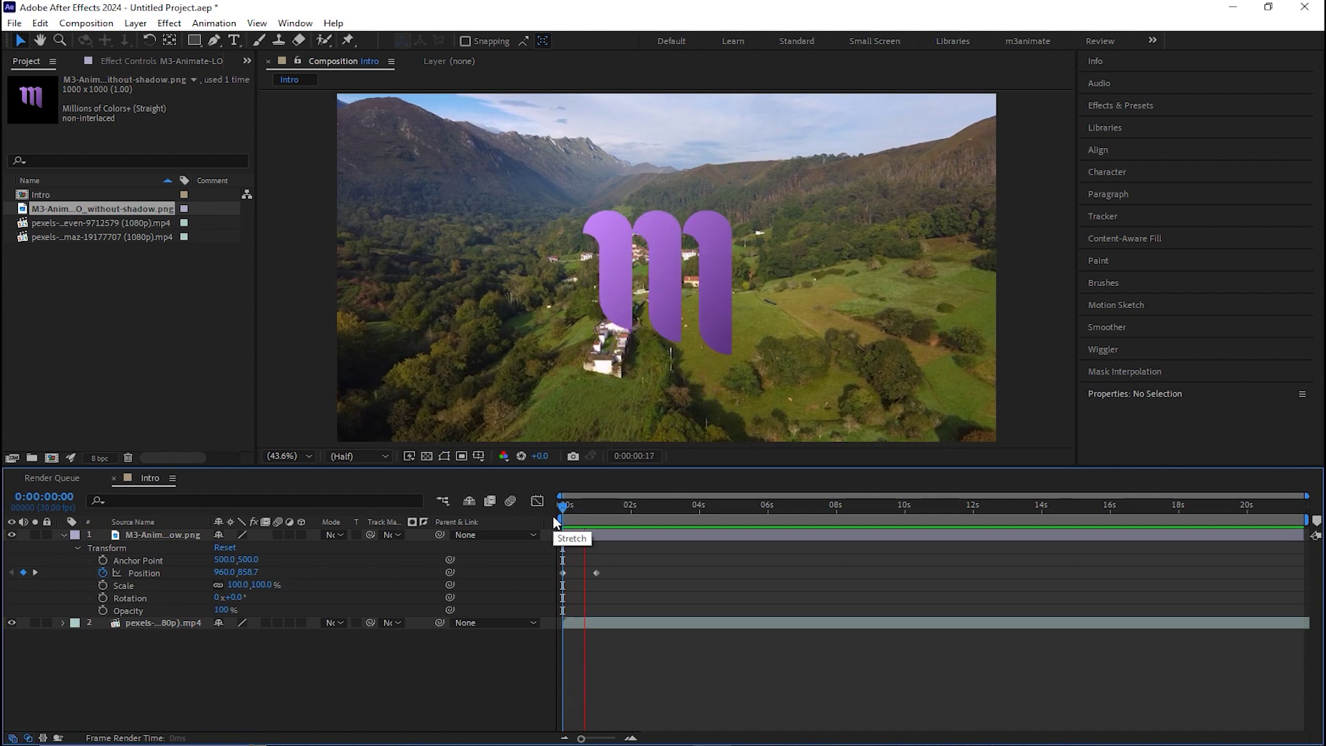
pyautogui.click(558, 508)
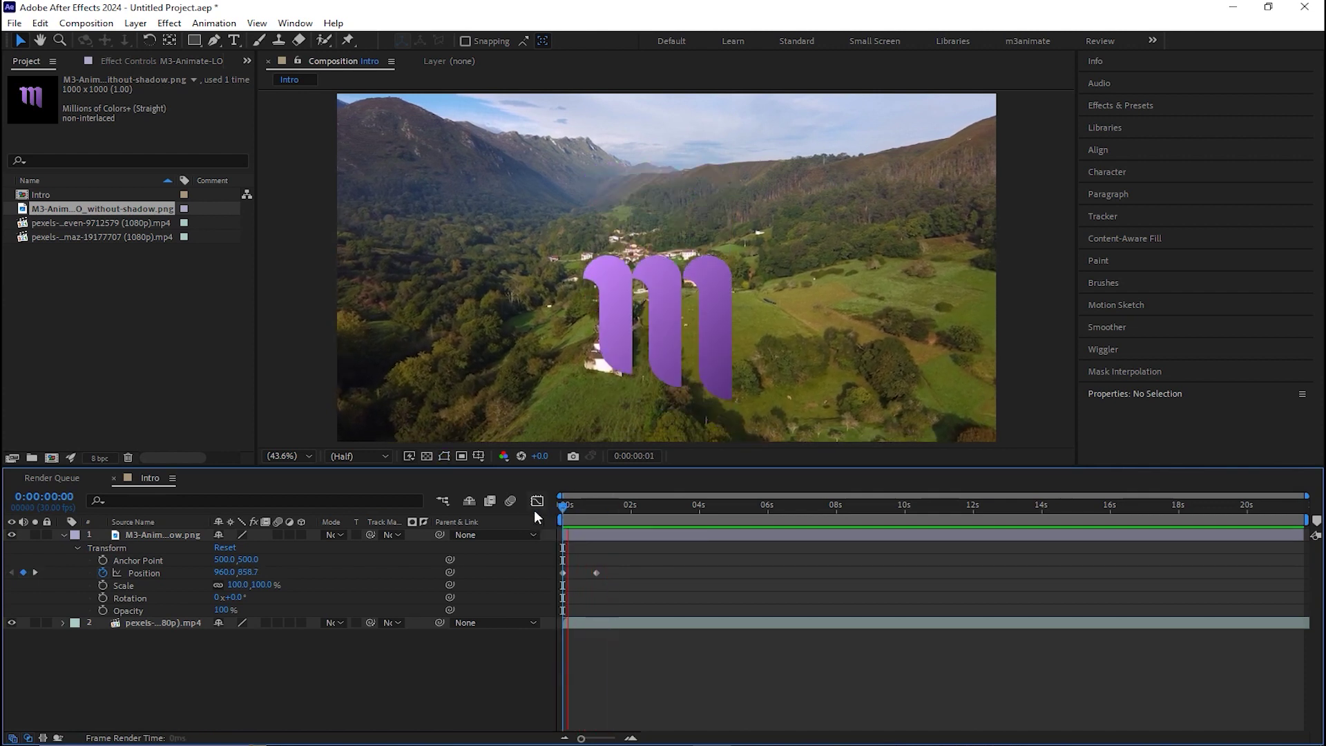
pyautogui.press('space')
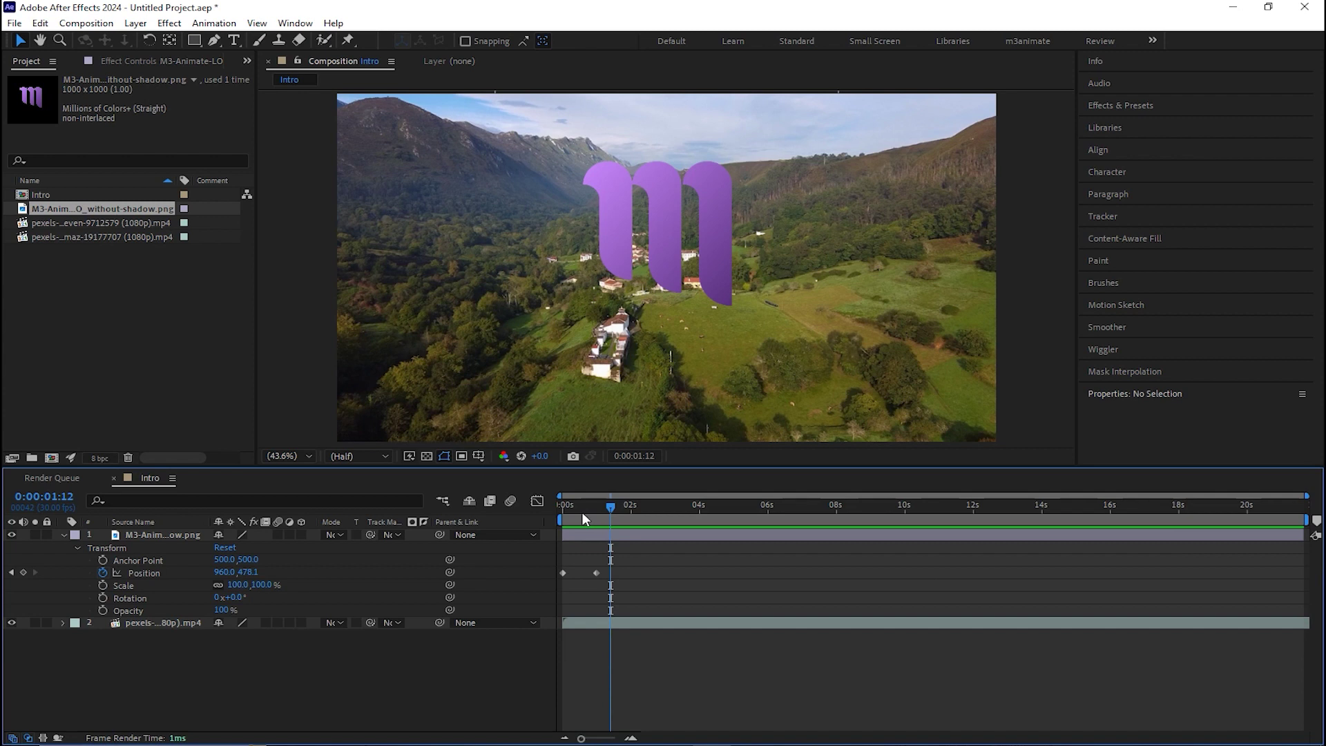
pyautogui.click(595, 508)
pyautogui.moveTo(609, 519); pyautogui.dragTo(541, 503)
# Apply Easy Ease to both Position keyframes of the logo and preview the movement
pyautogui.moveTo(632, 557); pyautogui.dragTo(536, 586)
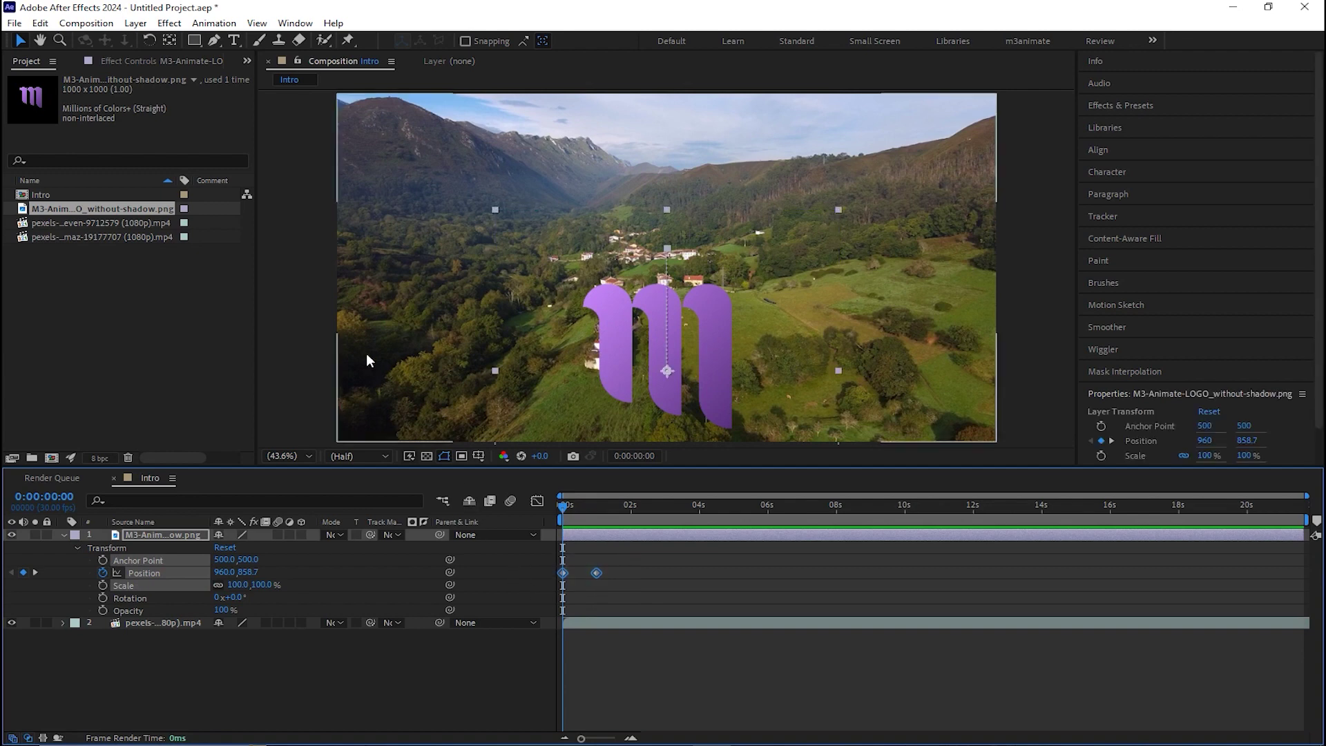
pyautogui.click(209, 25)
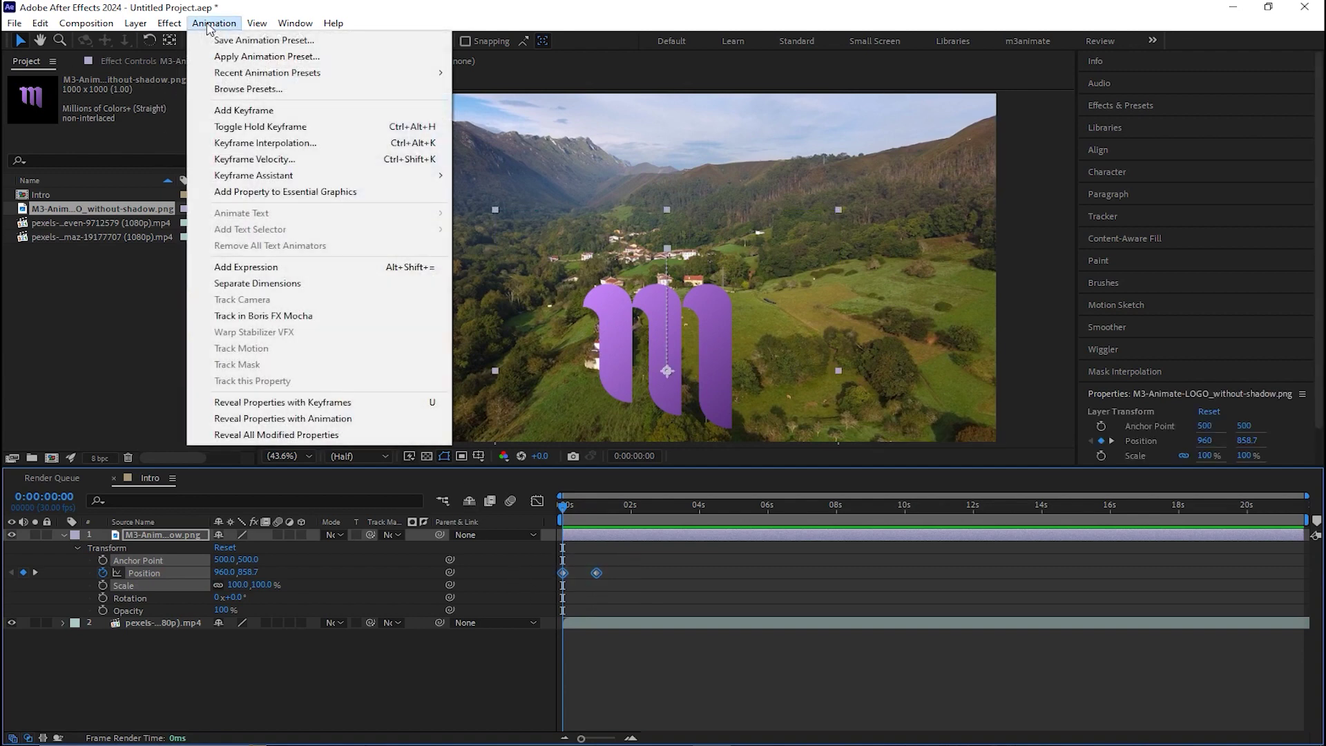
pyautogui.moveTo(440, 177)
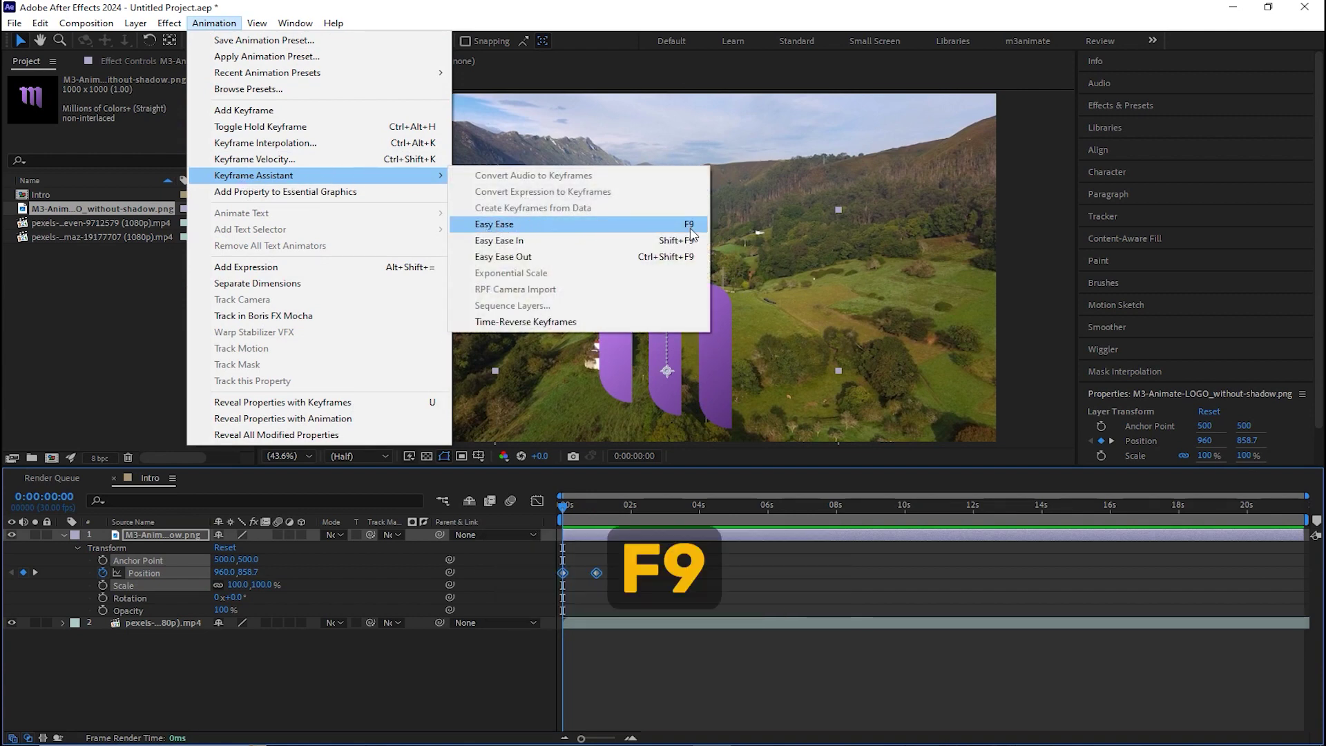
pyautogui.click(629, 228)
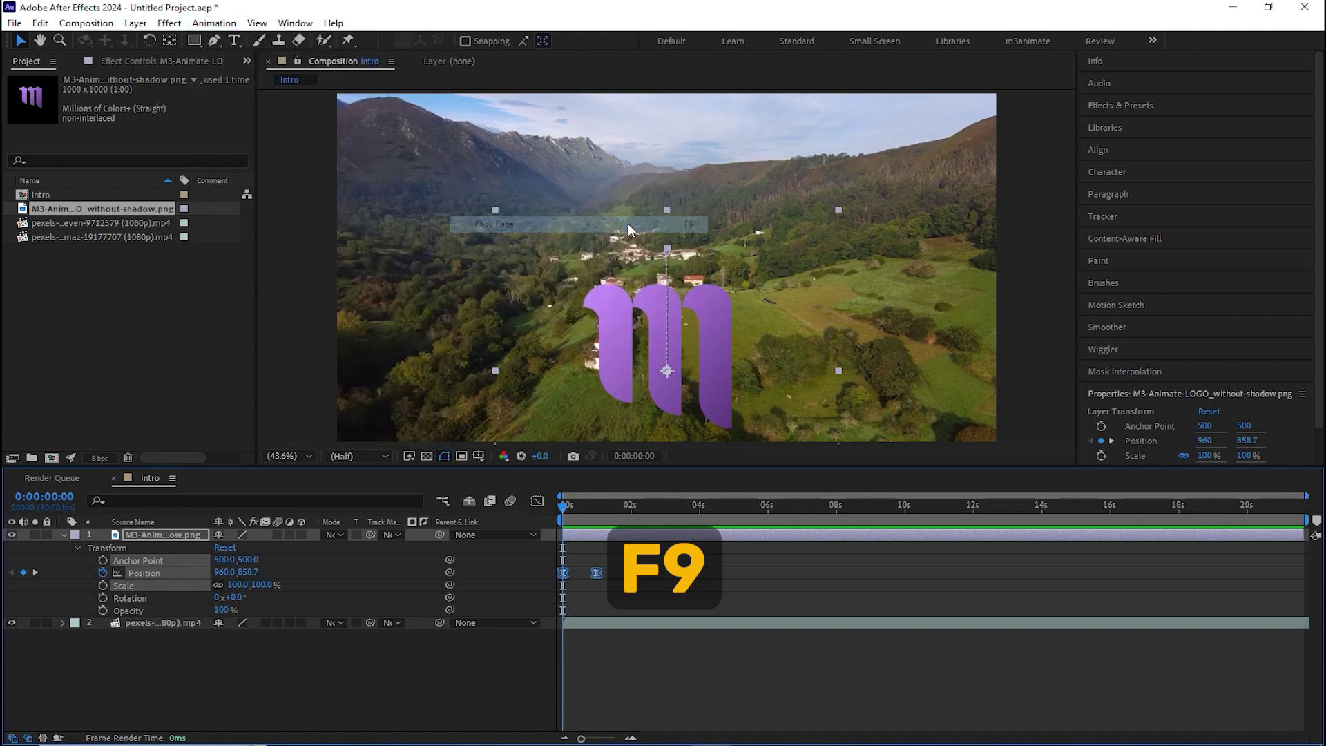
pyautogui.click(655, 573)
pyautogui.press('space')
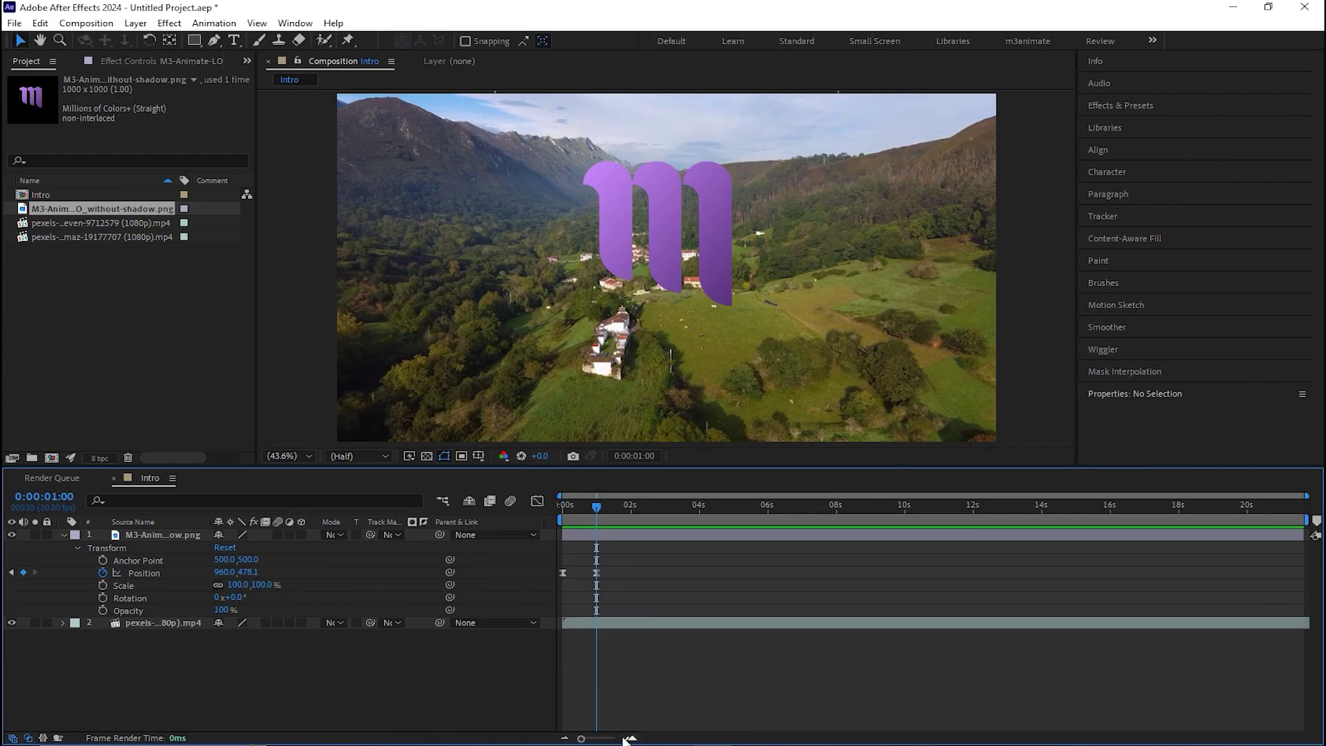
# Magnify the timeline and start keyframing the logo's Opacity at 0:00:01:00
pyautogui.click(633, 740)
pyautogui.click(632, 739)
pyautogui.moveTo(715, 741)
pyautogui.mouseDown()
pyautogui.moveTo(760, 740)
pyautogui.moveTo(695, 740)
pyautogui.moveTo(777, 742)
pyautogui.moveTo(669, 738)
pyautogui.moveTo(691, 740)
pyautogui.mouseUp()
pyautogui.press('=')
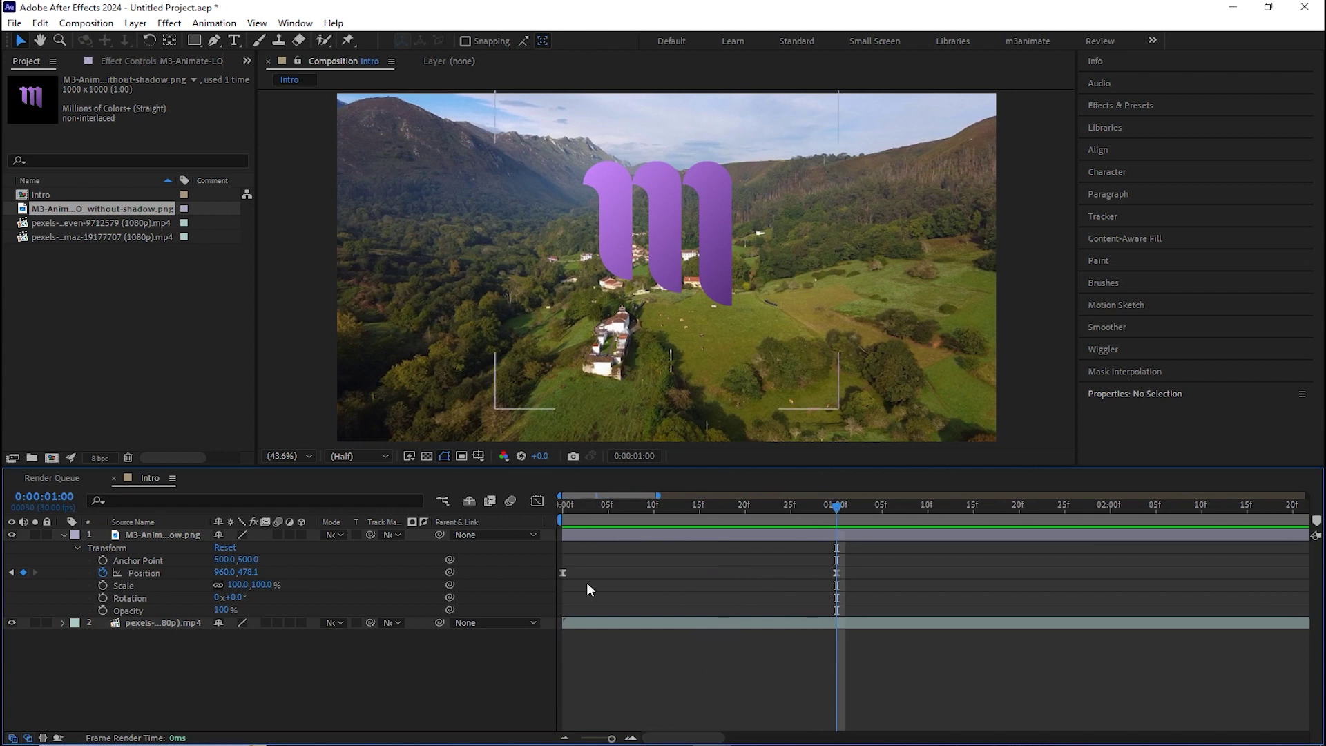
pyautogui.click(102, 610)
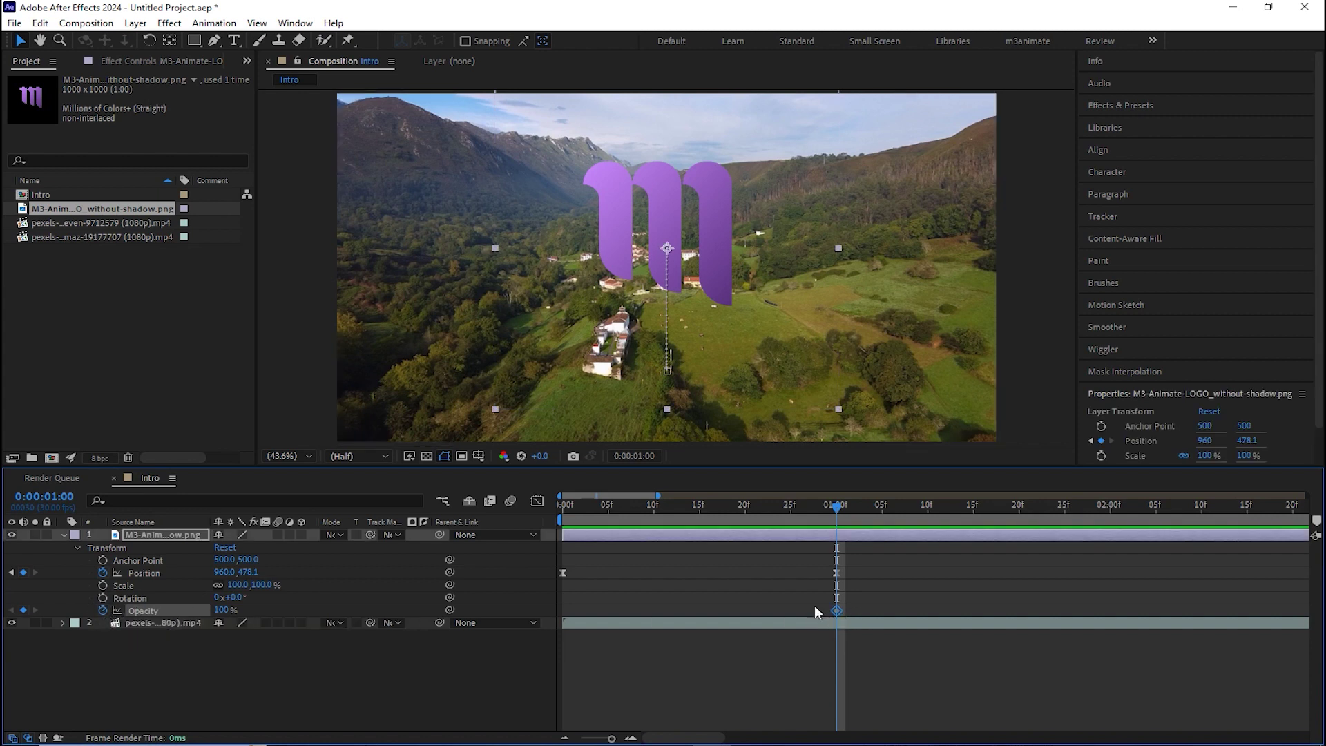
# Set the logo's Opacity to 0% at 0:00:00:00
pyautogui.moveTo(665, 507); pyautogui.dragTo(536, 516)
pyautogui.click(231, 610)
pyautogui.write('0')
pyautogui.press('Return')
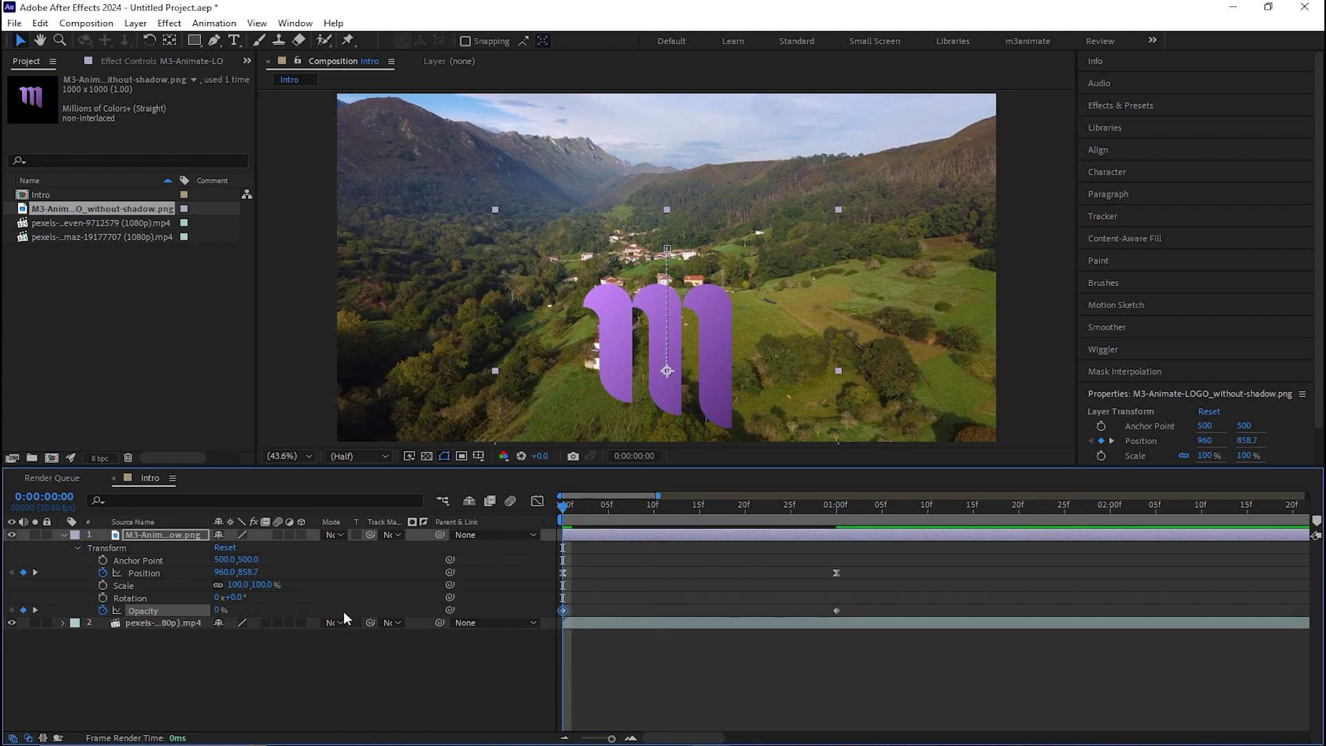
# Apply Easy Ease to both Opacity keyframes of the logo layer
pyautogui.moveTo(883, 600); pyautogui.dragTo(556, 618)
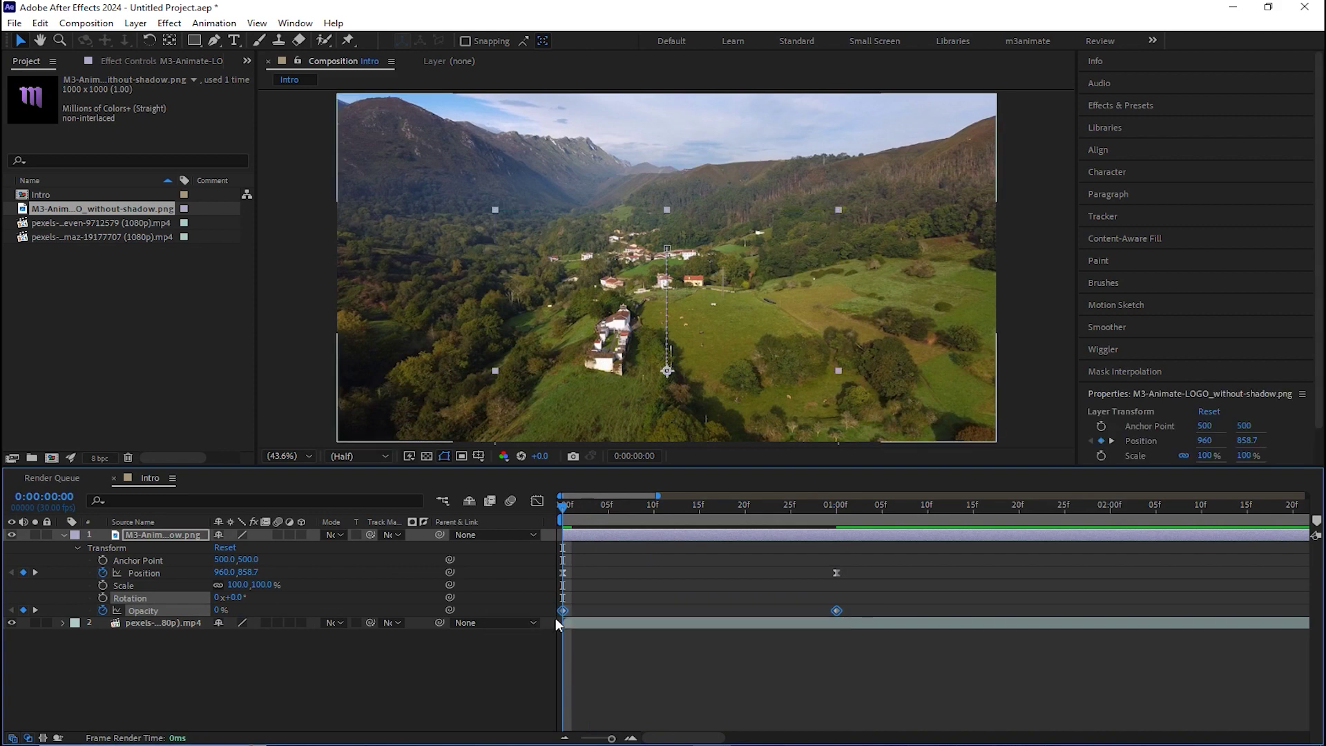
pyautogui.click(213, 25)
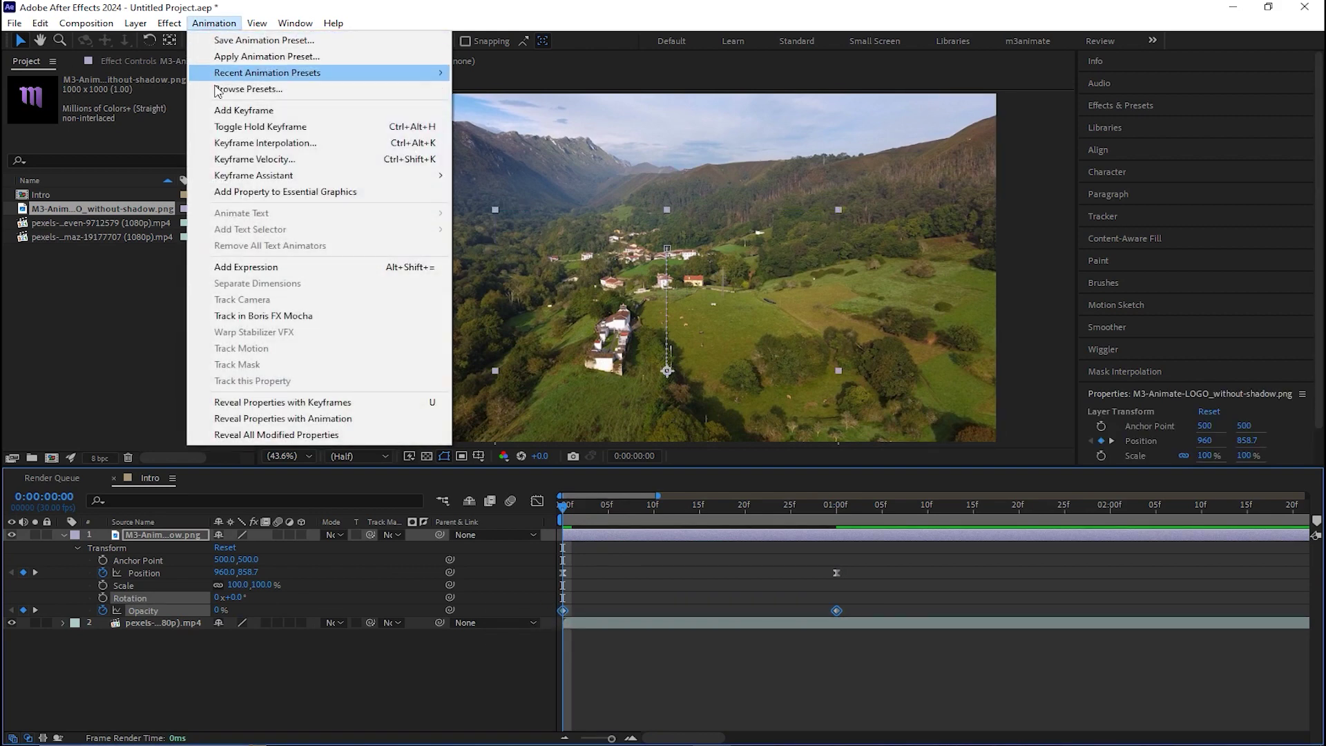
pyautogui.moveTo(265, 181)
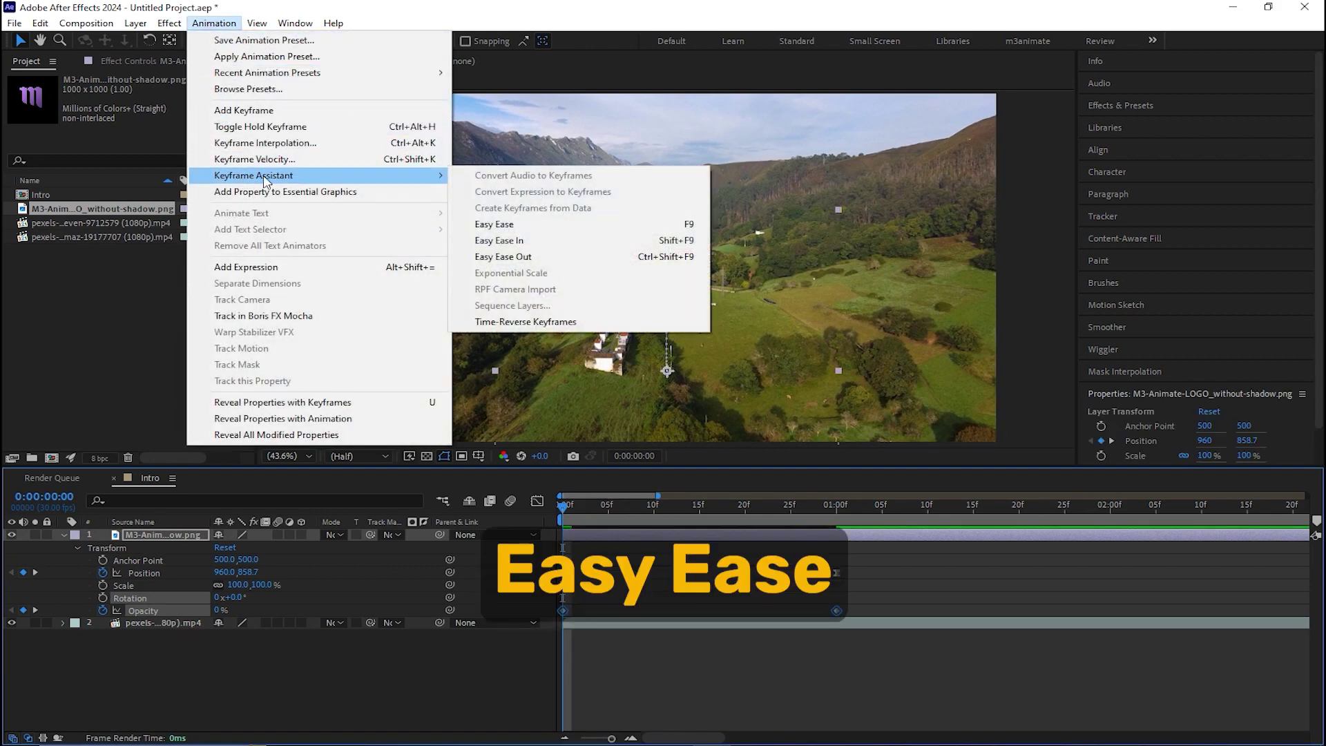
pyautogui.click(544, 226)
pyautogui.click(712, 585)
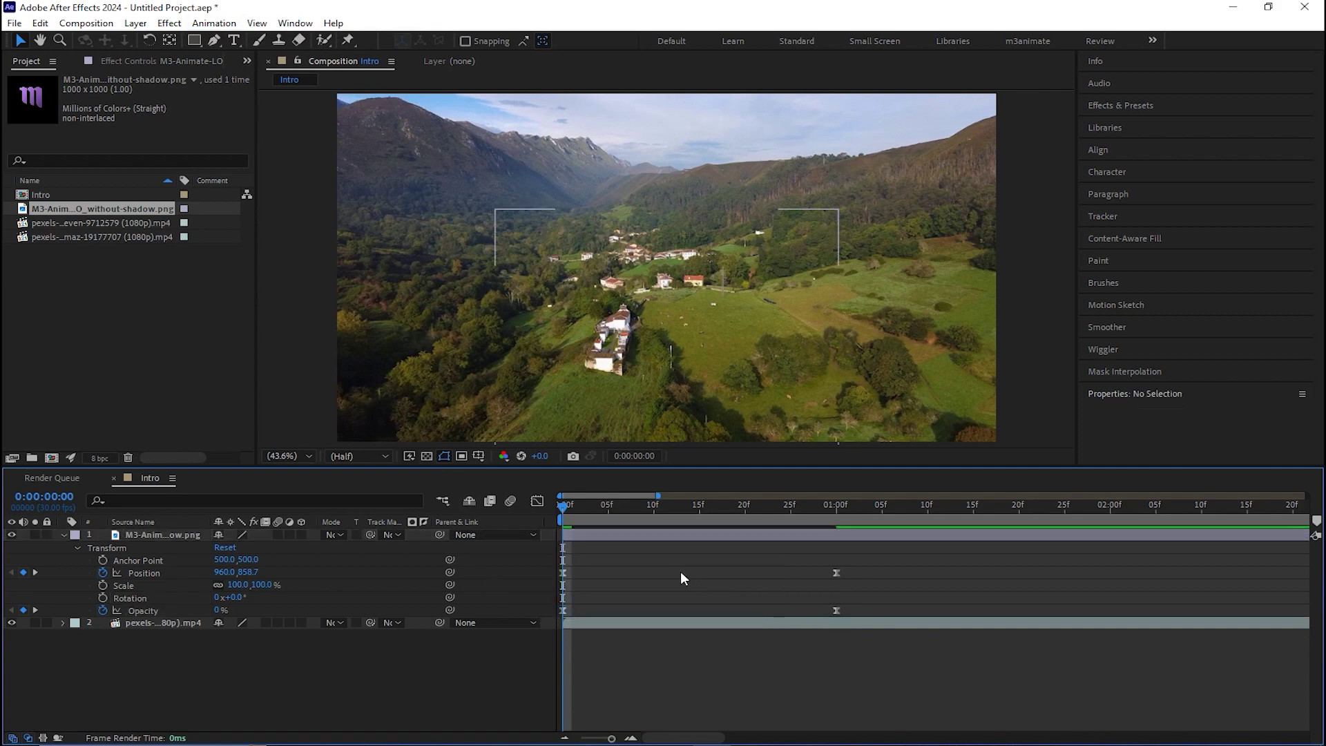
# Preview the logo's fade-in, and at 0:00:01:00 shrink the logo to 67% and raise it to Position 960, 381.8
pyautogui.press('space')
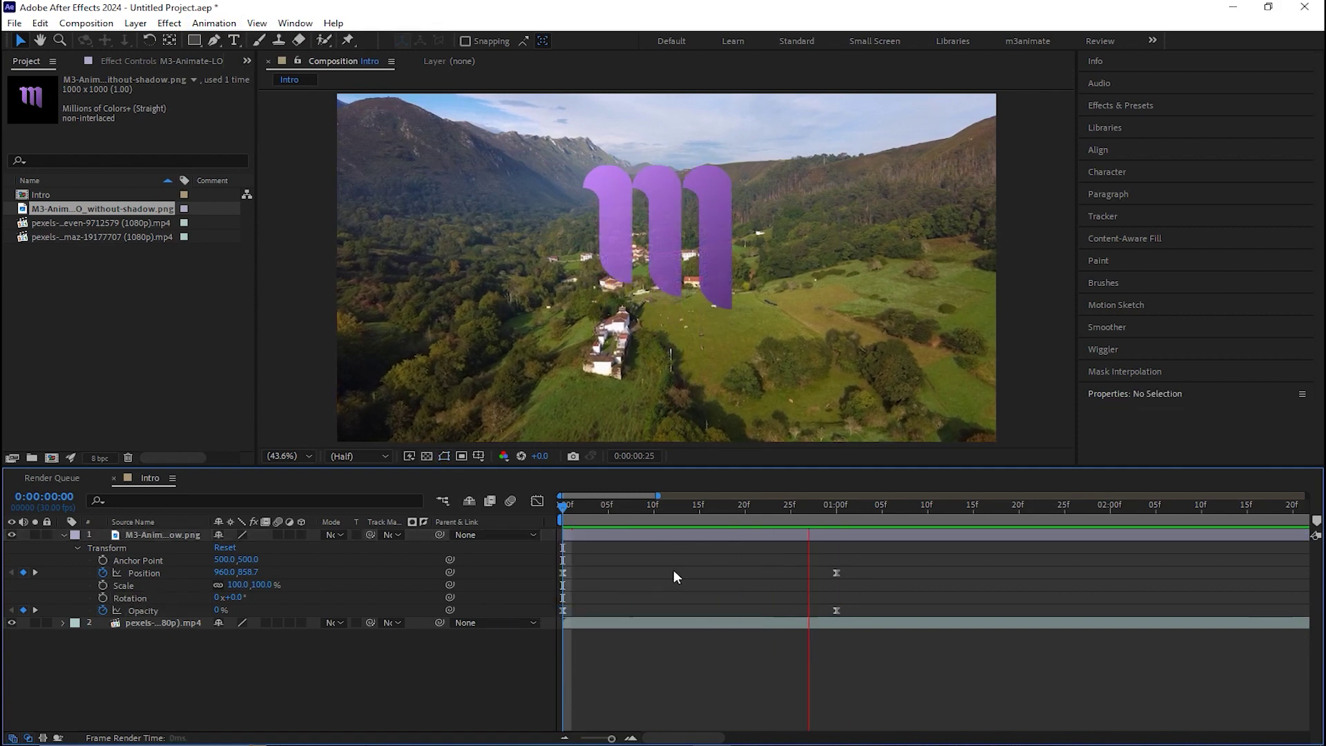
pyautogui.press('space')
pyautogui.click(652, 536)
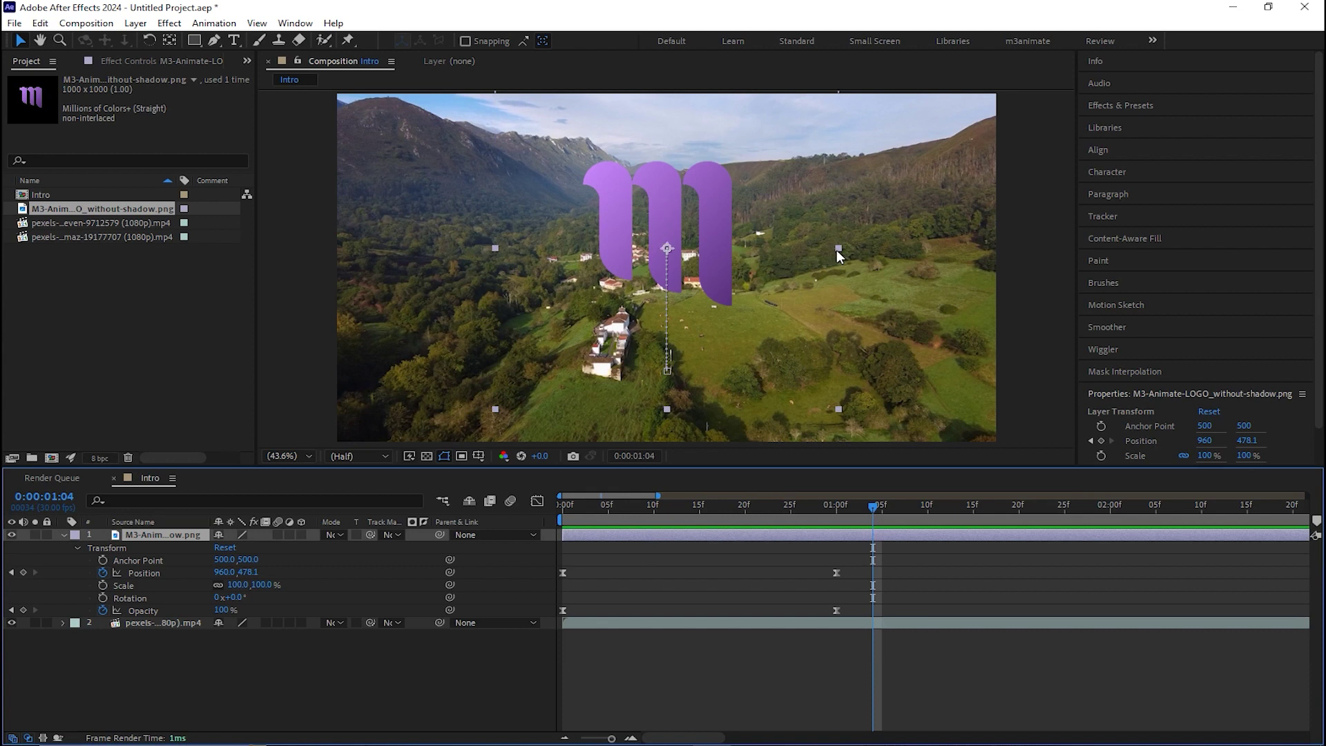
pyautogui.moveTo(840, 247); pyautogui.dragTo(783, 250)
pyautogui.press('j')
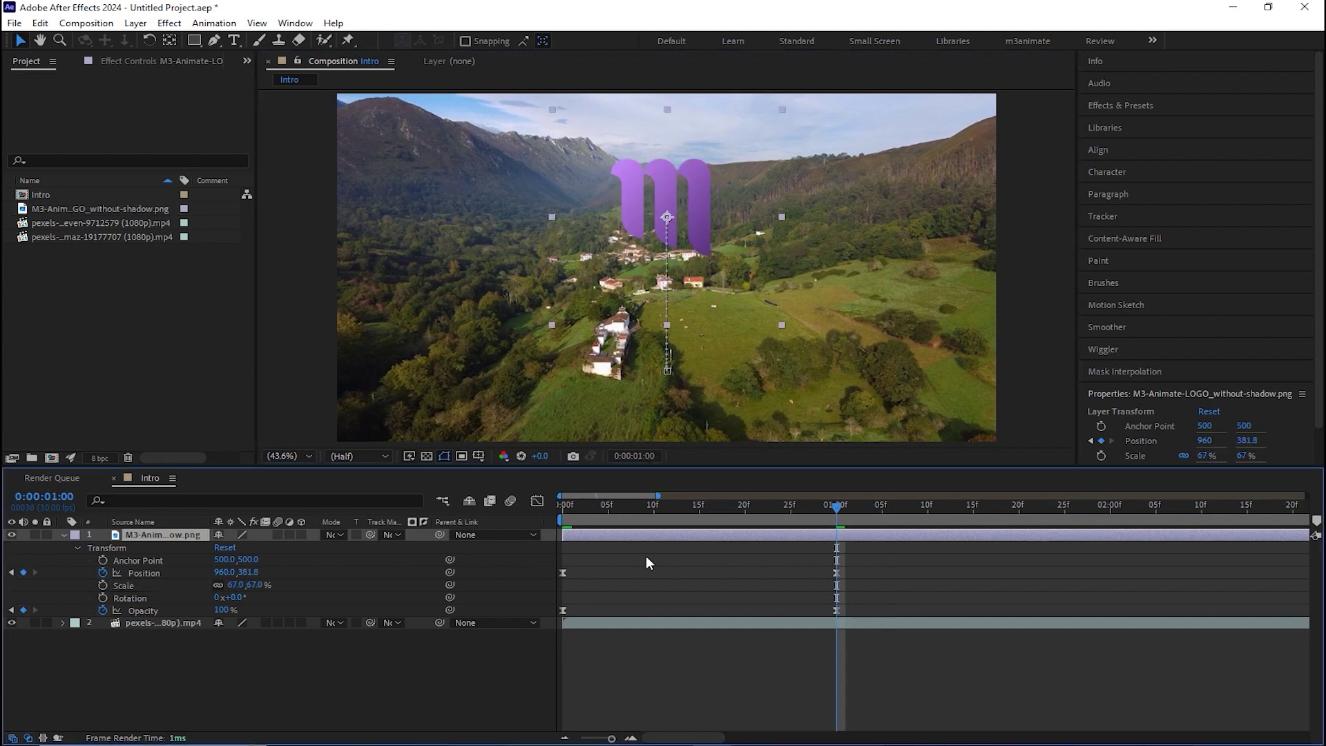
# Collapse the logo layer to its keyframed properties and move the current time to 0:00:01:07
pyautogui.press('u')
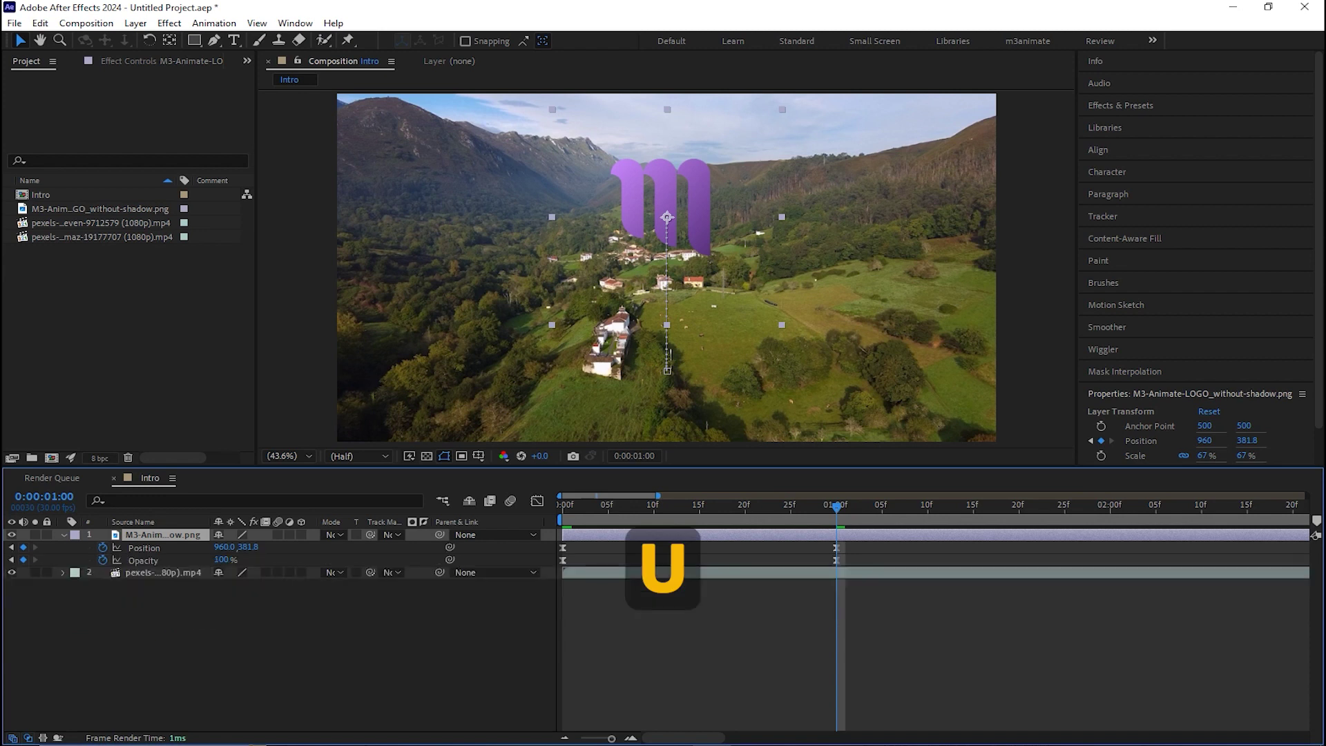
pyautogui.click(638, 624)
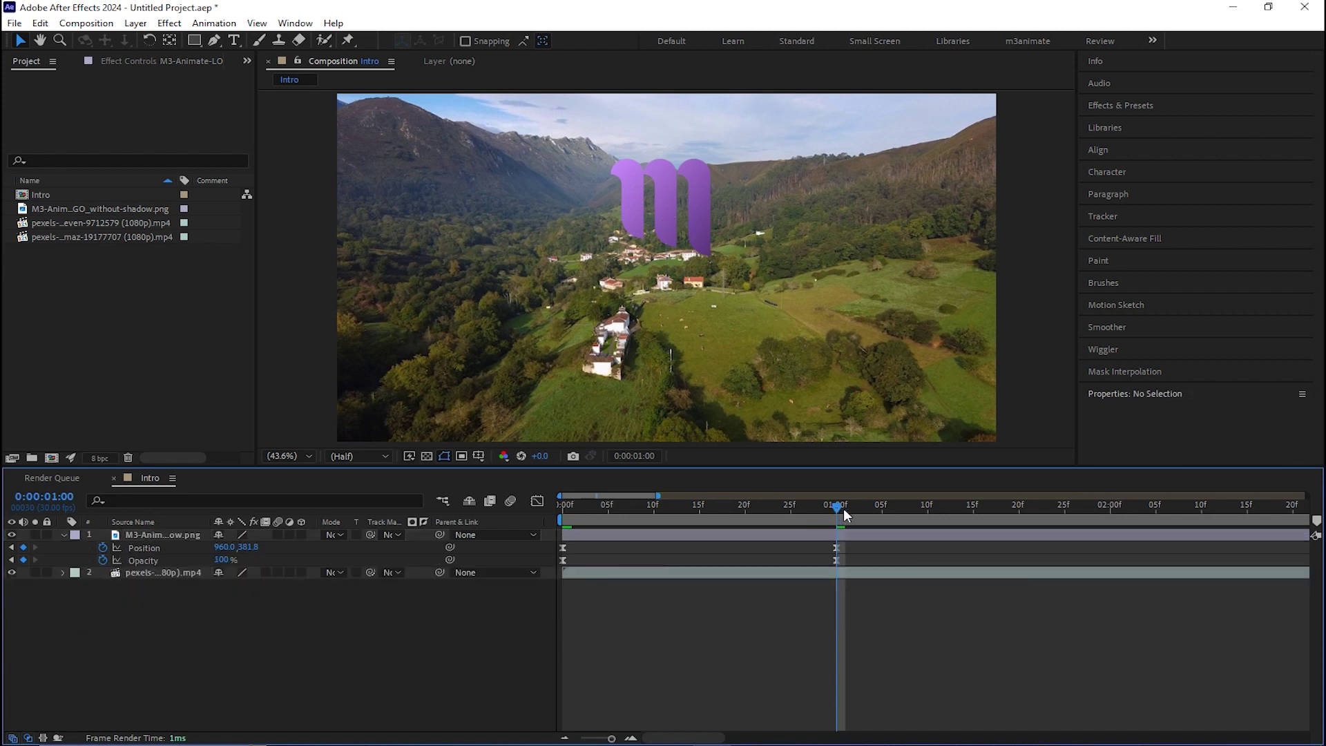
pyautogui.click(901, 505)
pyautogui.click(901, 532)
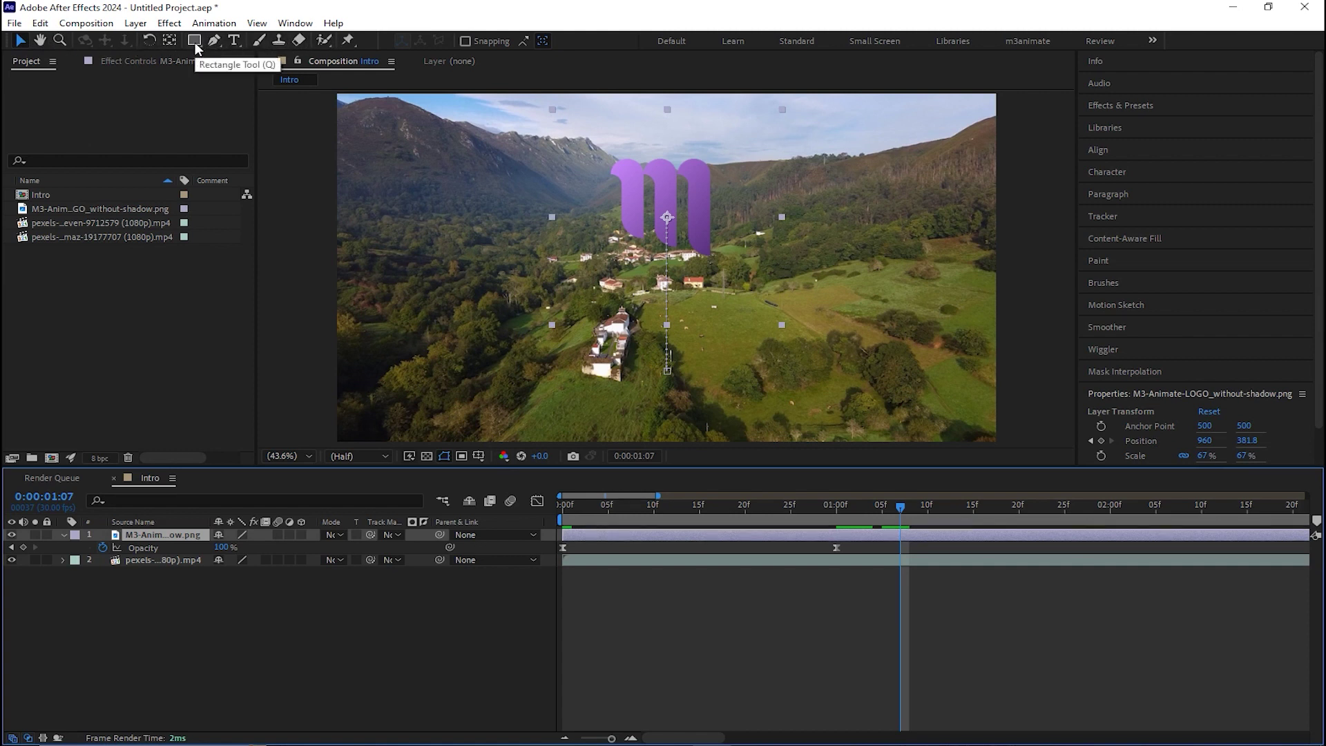
# Add the text "سلام به موشن گرافیک" below the logo at about 956, 750
pyautogui.click(41, 40)
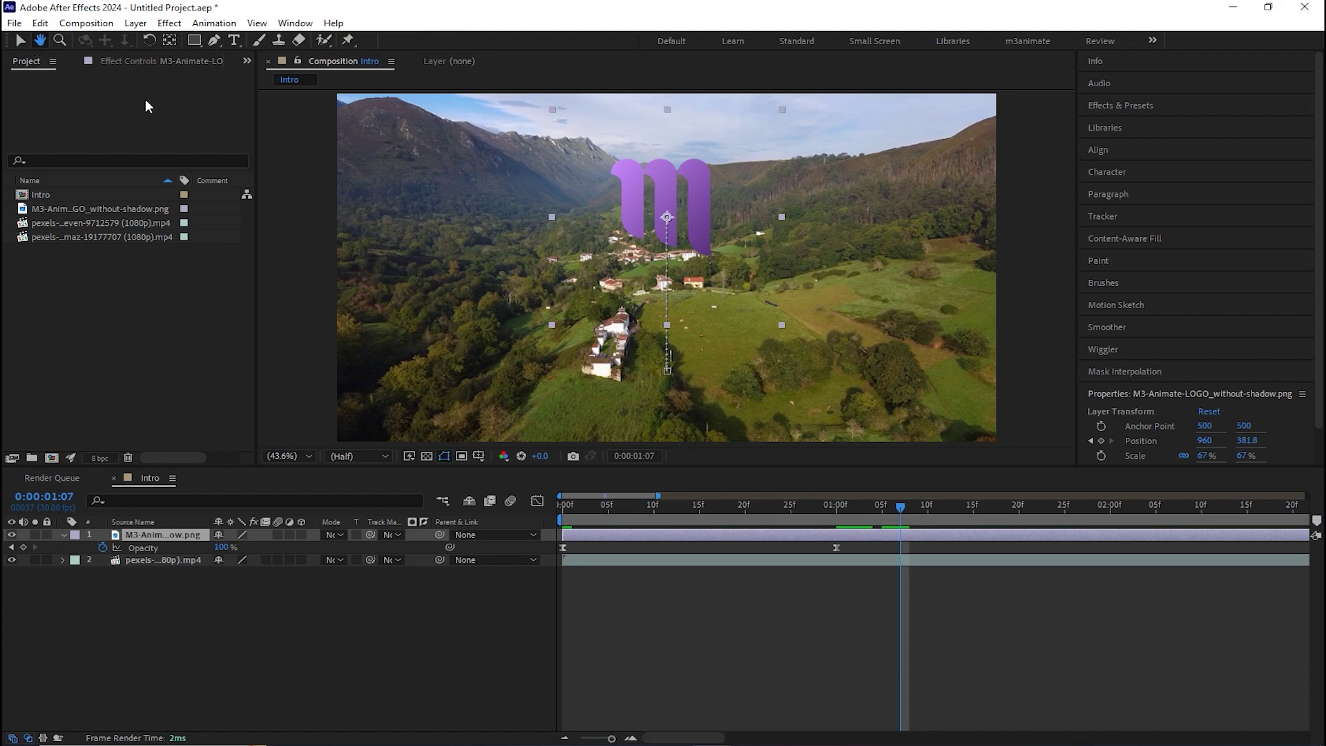
pyautogui.moveTo(583, 301)
pyautogui.mouseDown()
pyautogui.moveTo(635, 298)
pyautogui.moveTo(507, 296)
pyautogui.moveTo(626, 299)
pyautogui.moveTo(604, 316)
pyautogui.moveTo(585, 294)
pyautogui.mouseUp()
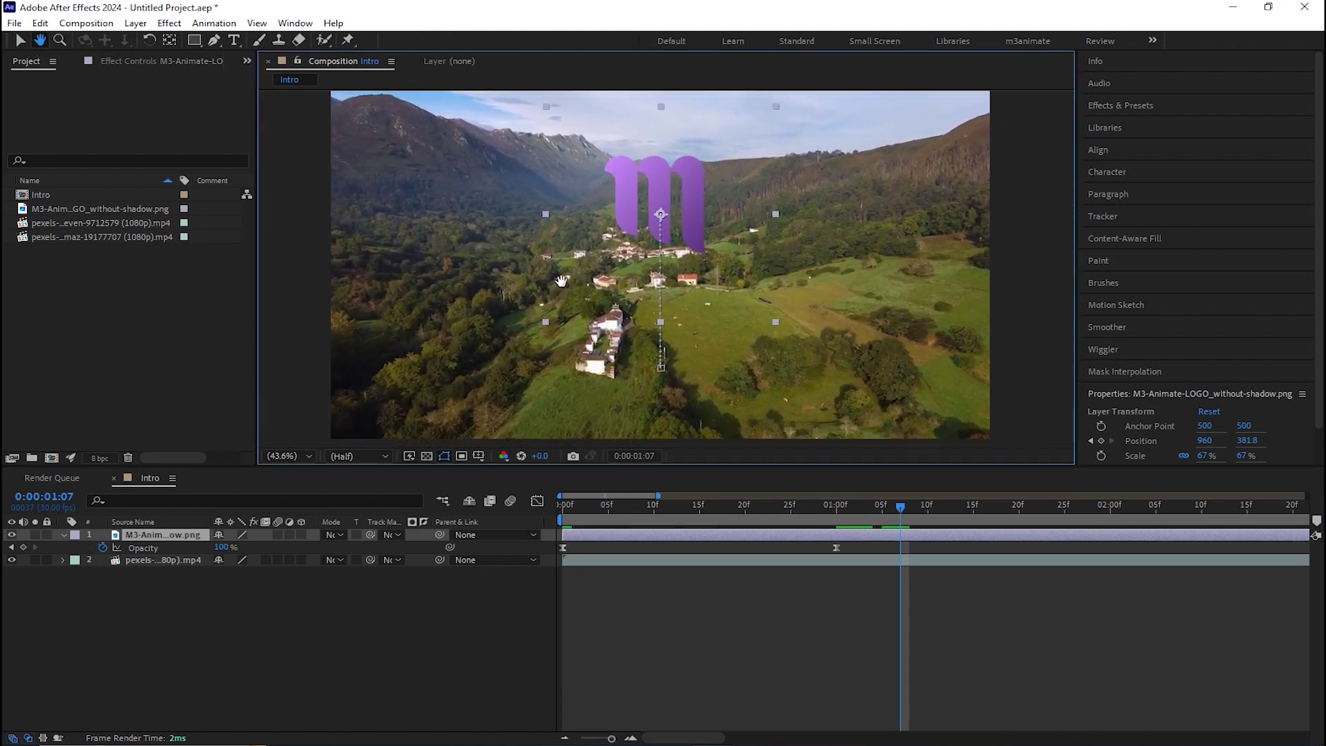
pyautogui.click(234, 41)
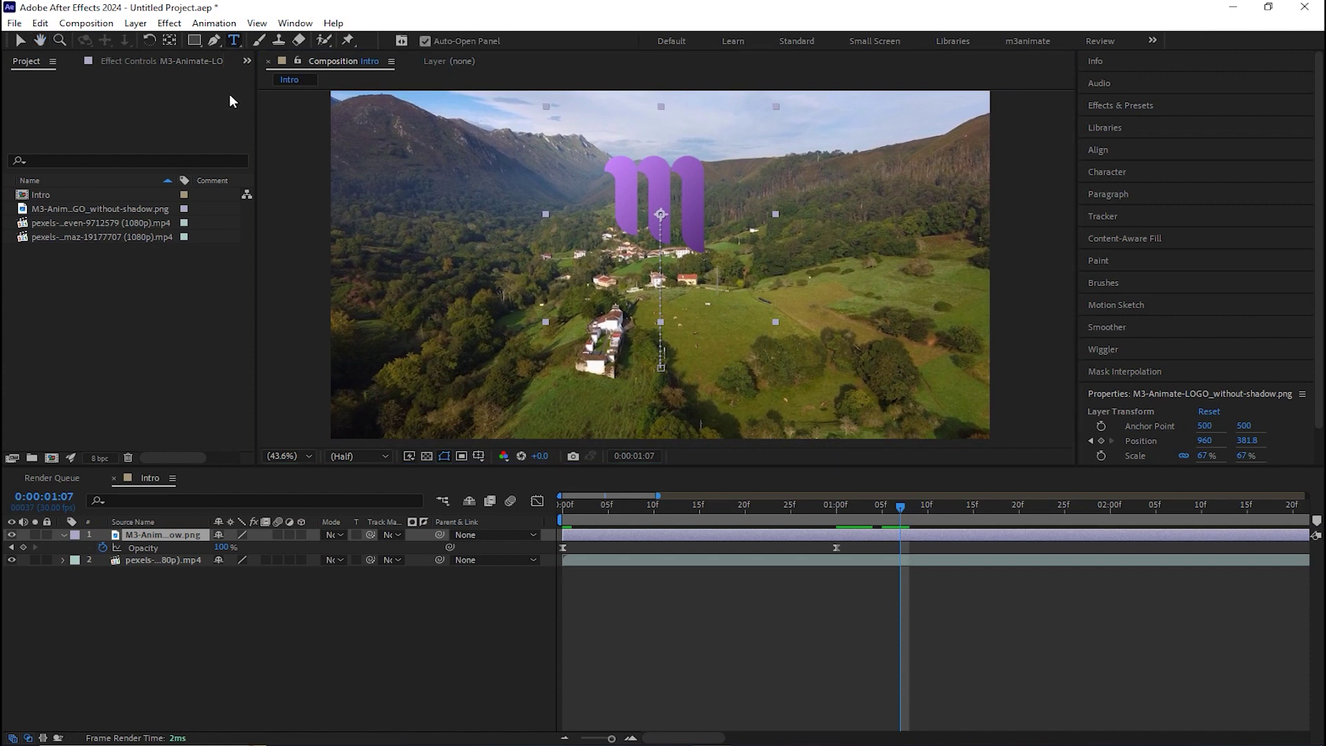
pyautogui.click(612, 604)
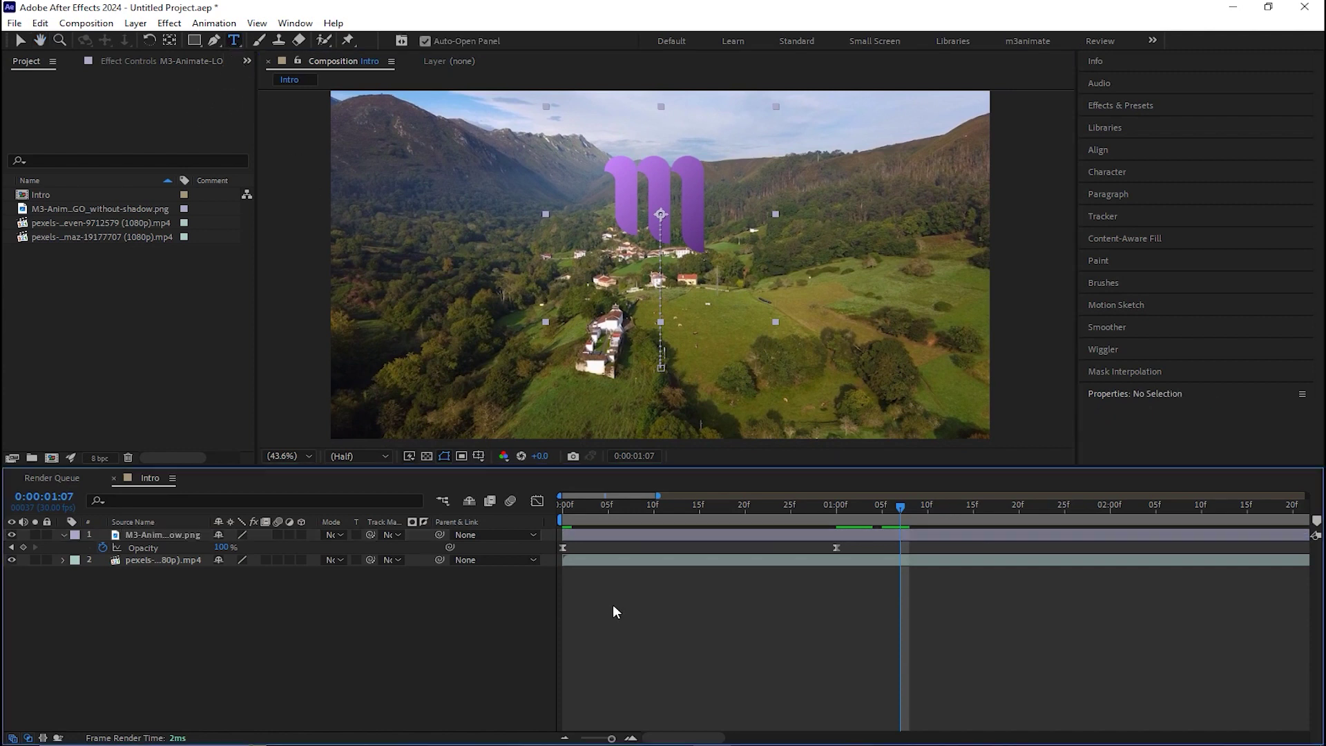
pyautogui.click(650, 305)
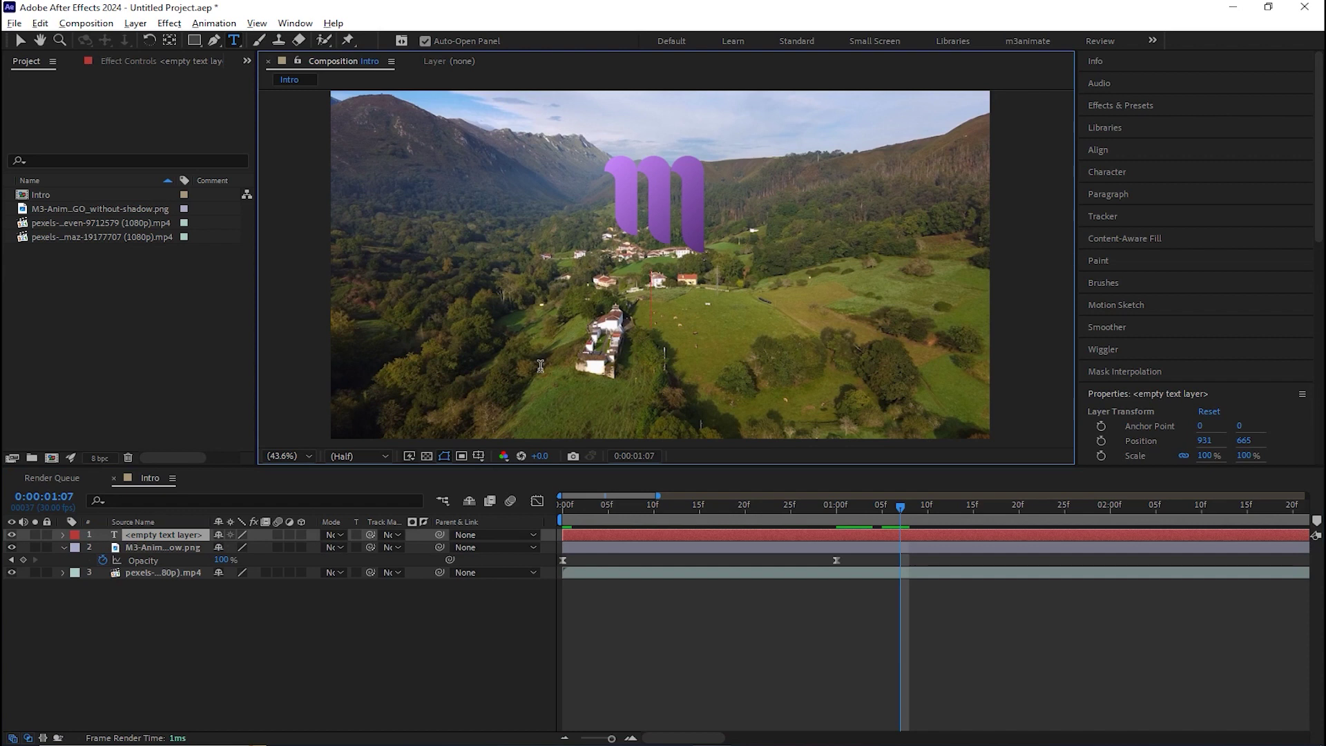
pyautogui.write('سلام به موشن گرافیک')
pyautogui.press('Escape')
pyautogui.press('v')
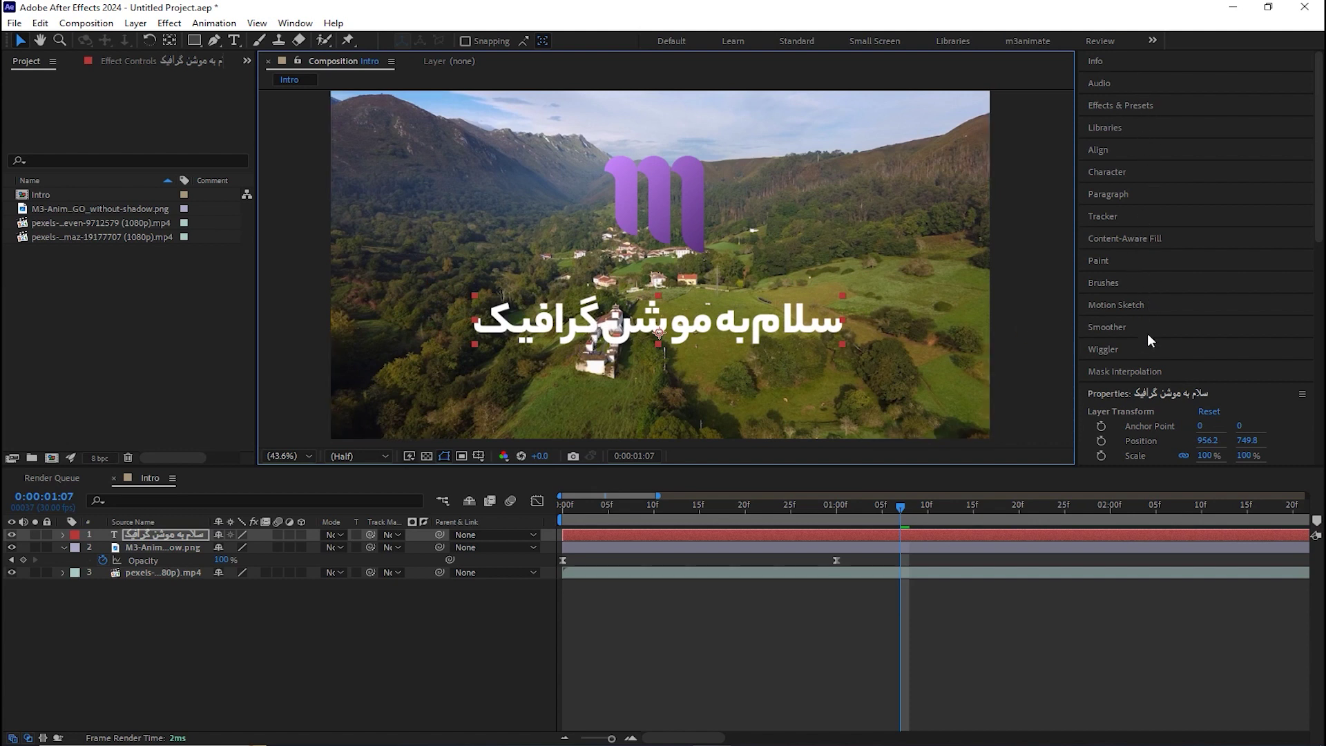
# Center the text layer horizontally in the composition with Align
pyautogui.click(1124, 396)
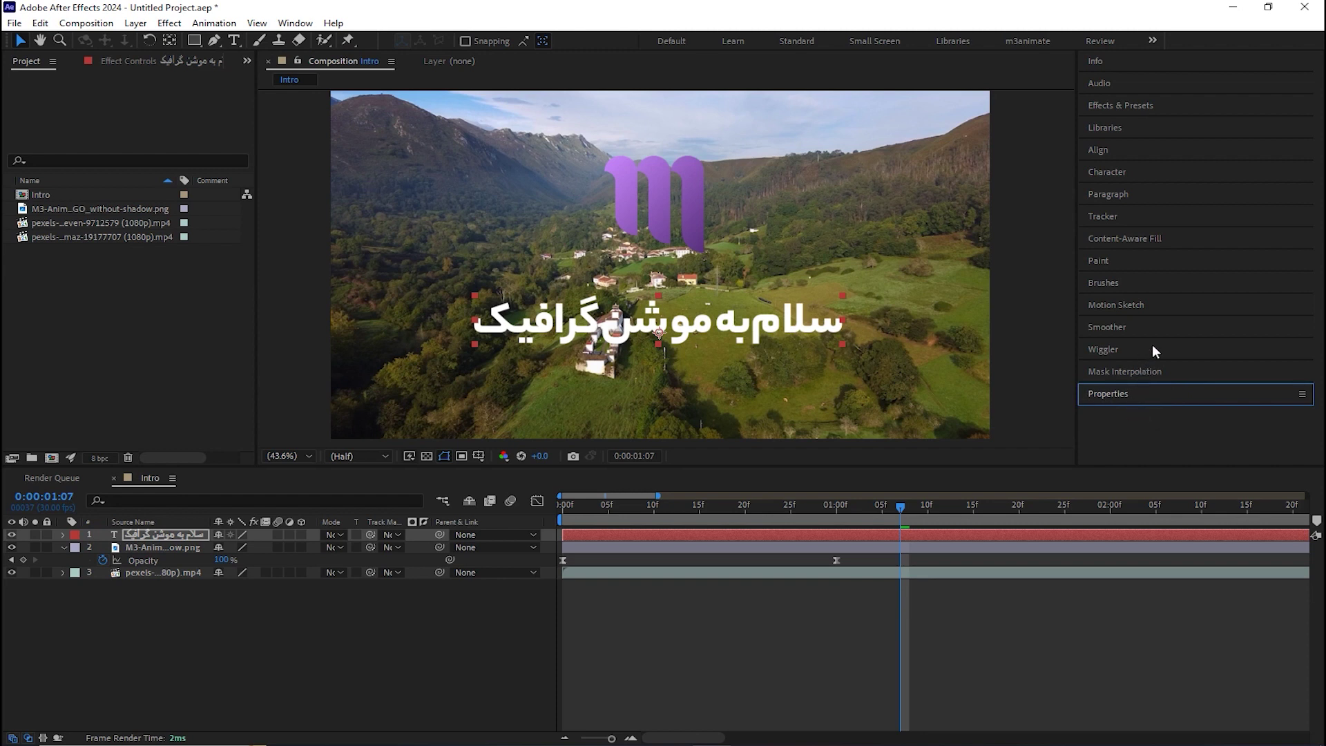
pyautogui.click(1109, 150)
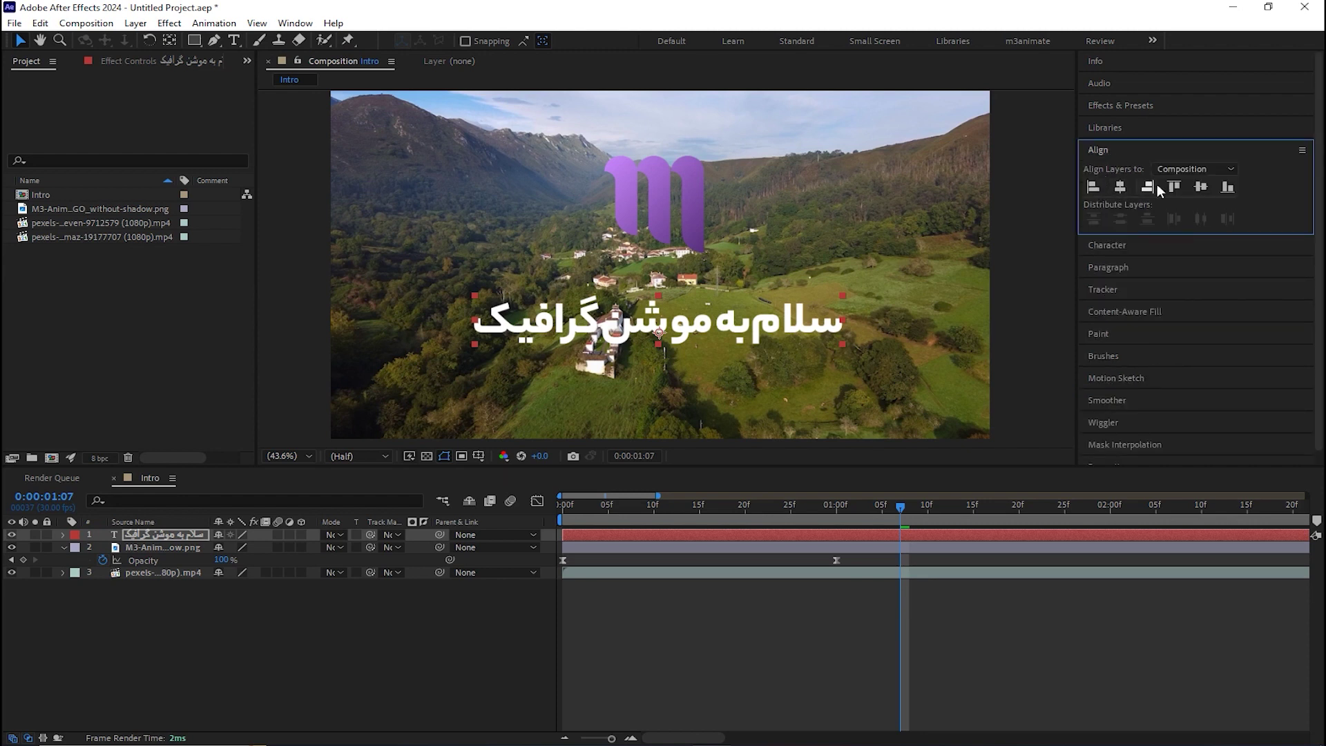
pyautogui.click(1120, 187)
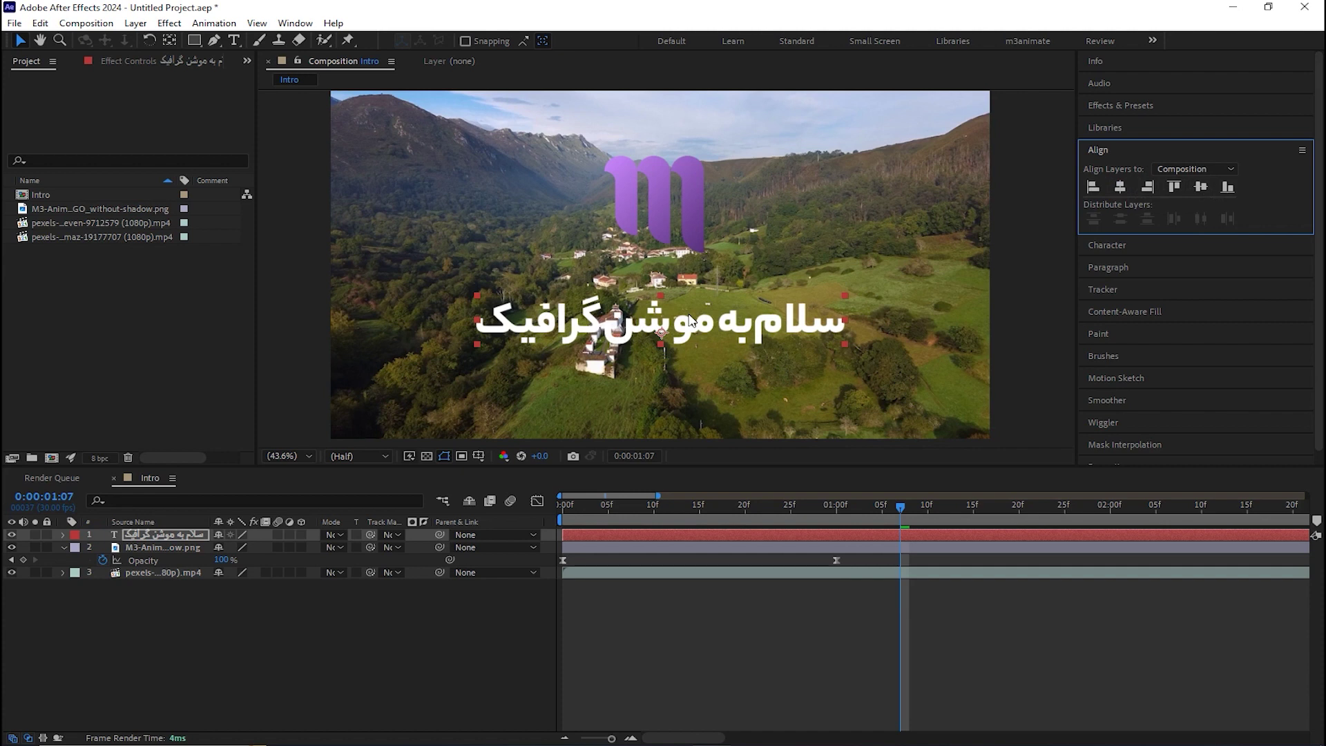
# Search the effects for "hue" and apply Hue/Saturation to the valley video layer
pyautogui.click(1137, 105)
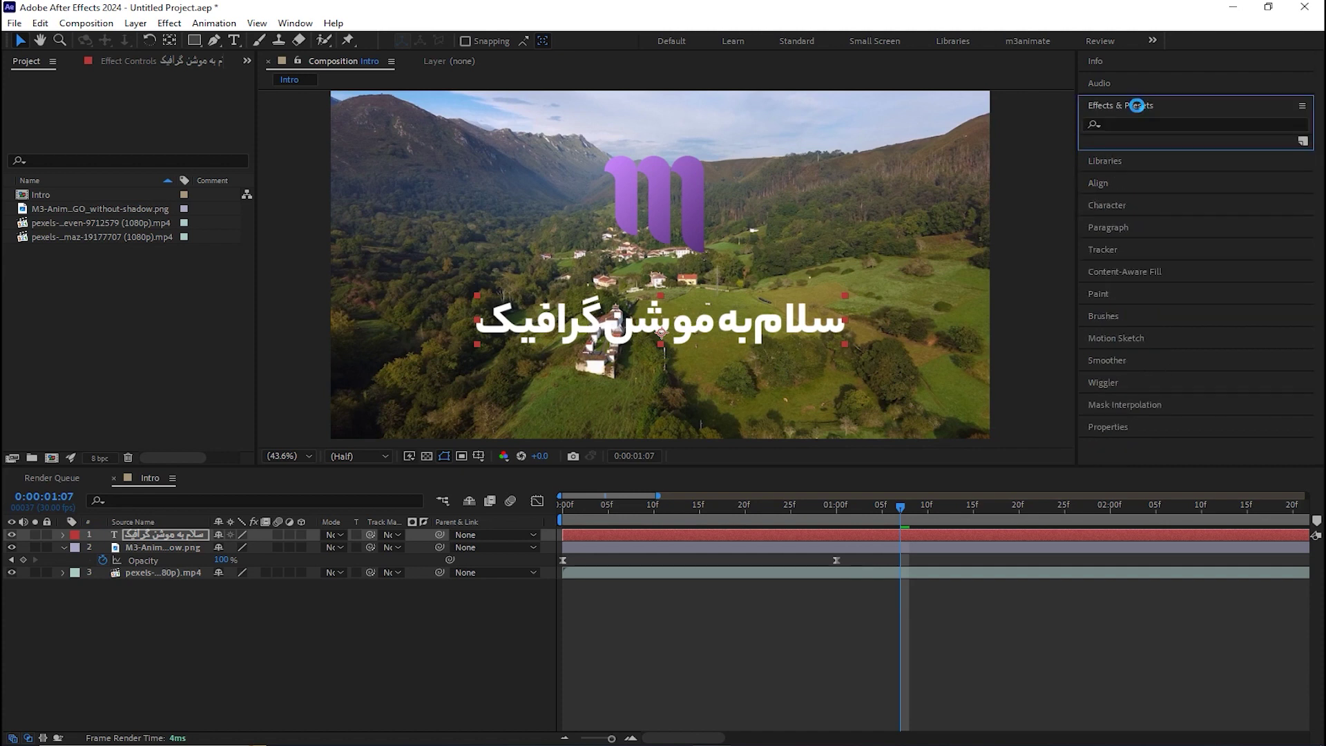
pyautogui.scroll(-5, 1141, 217)
pyautogui.scroll(5, 1142, 217)
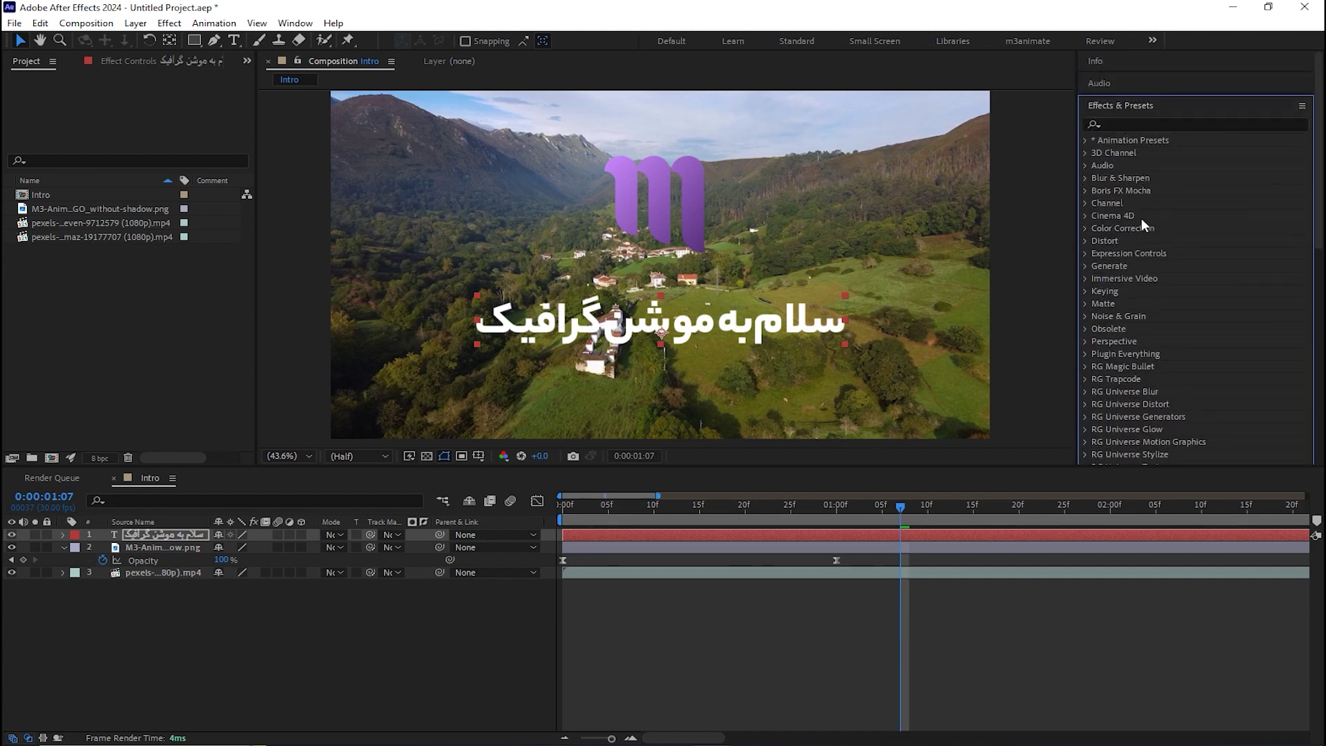
pyautogui.scroll(-3, 1157, 220)
pyautogui.scroll(3, 1157, 219)
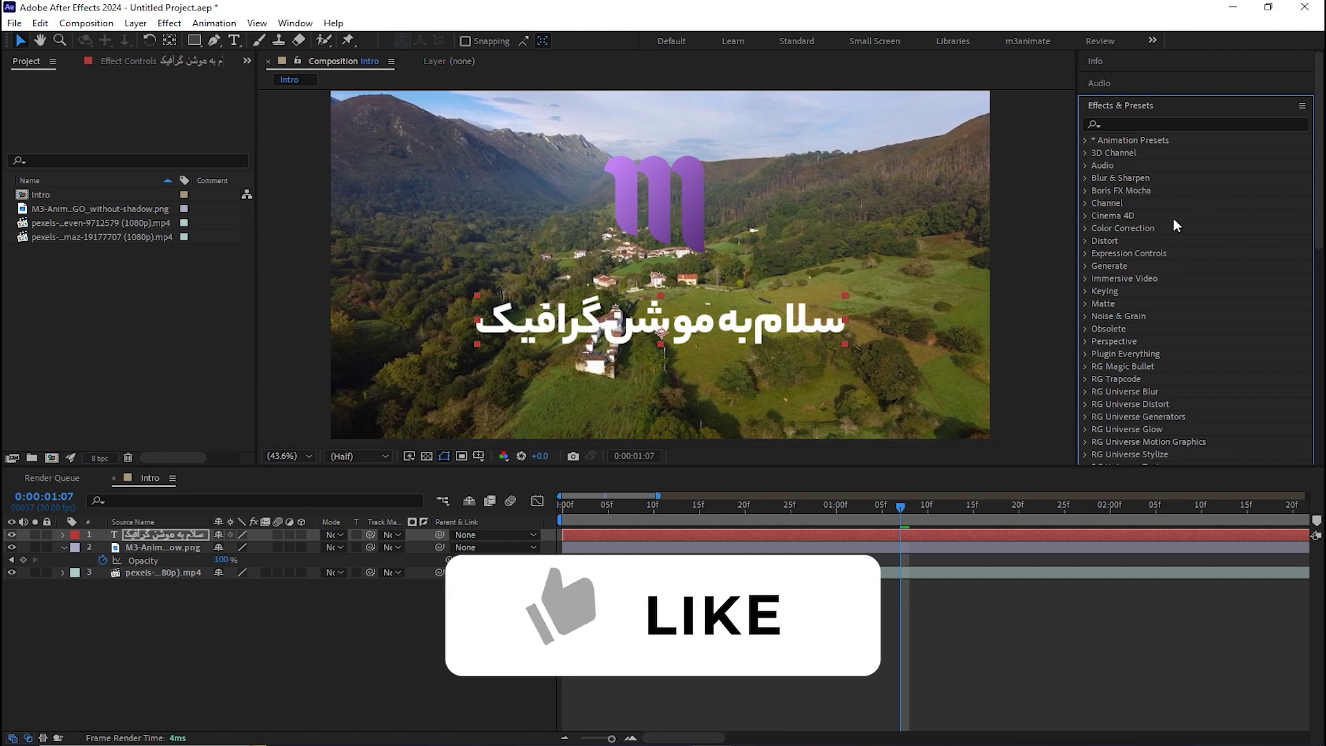
pyautogui.click(1128, 123)
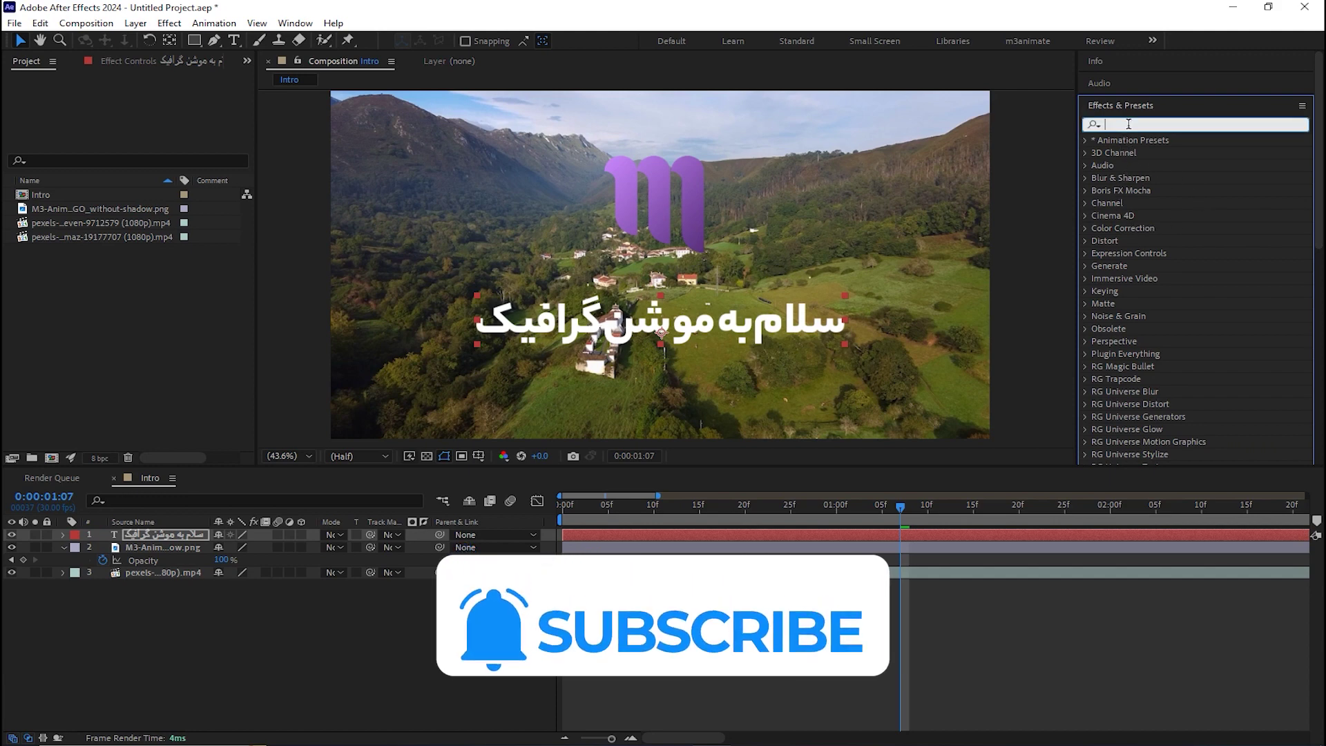
pyautogui.write('hue')
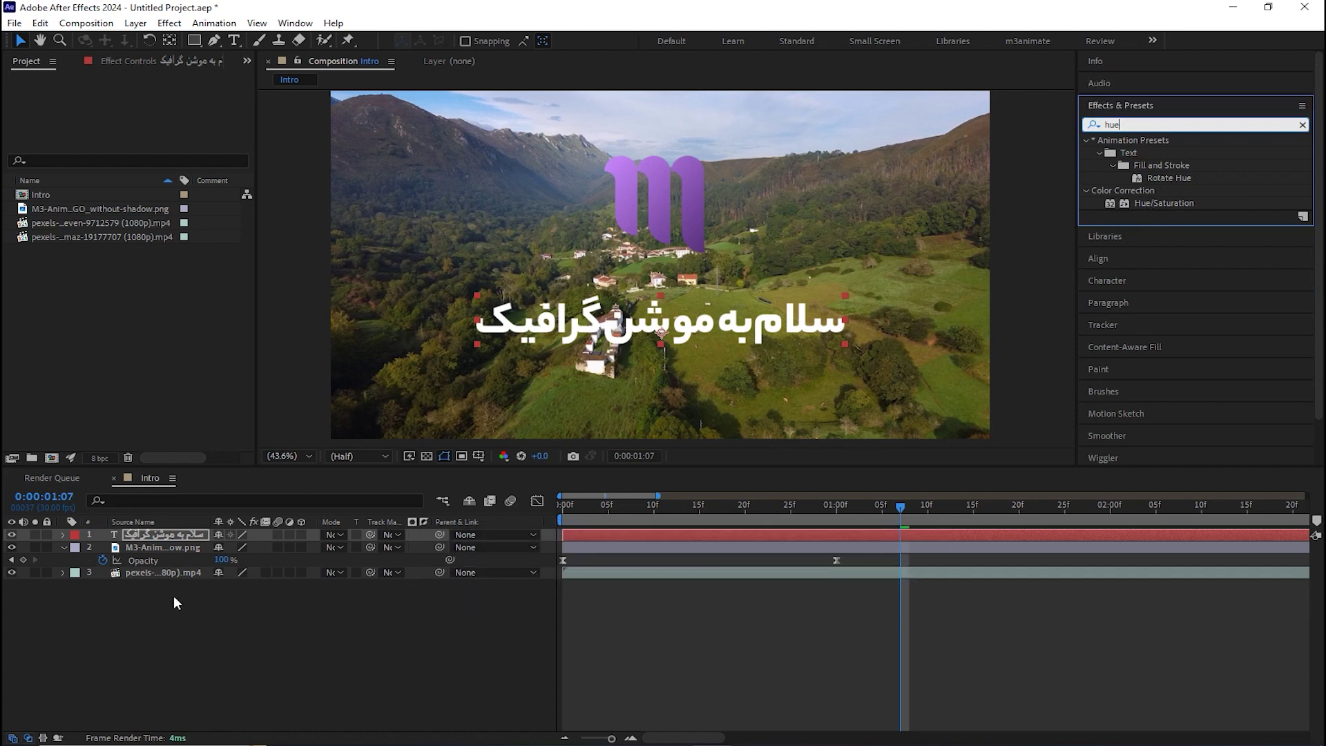
pyautogui.click(142, 572)
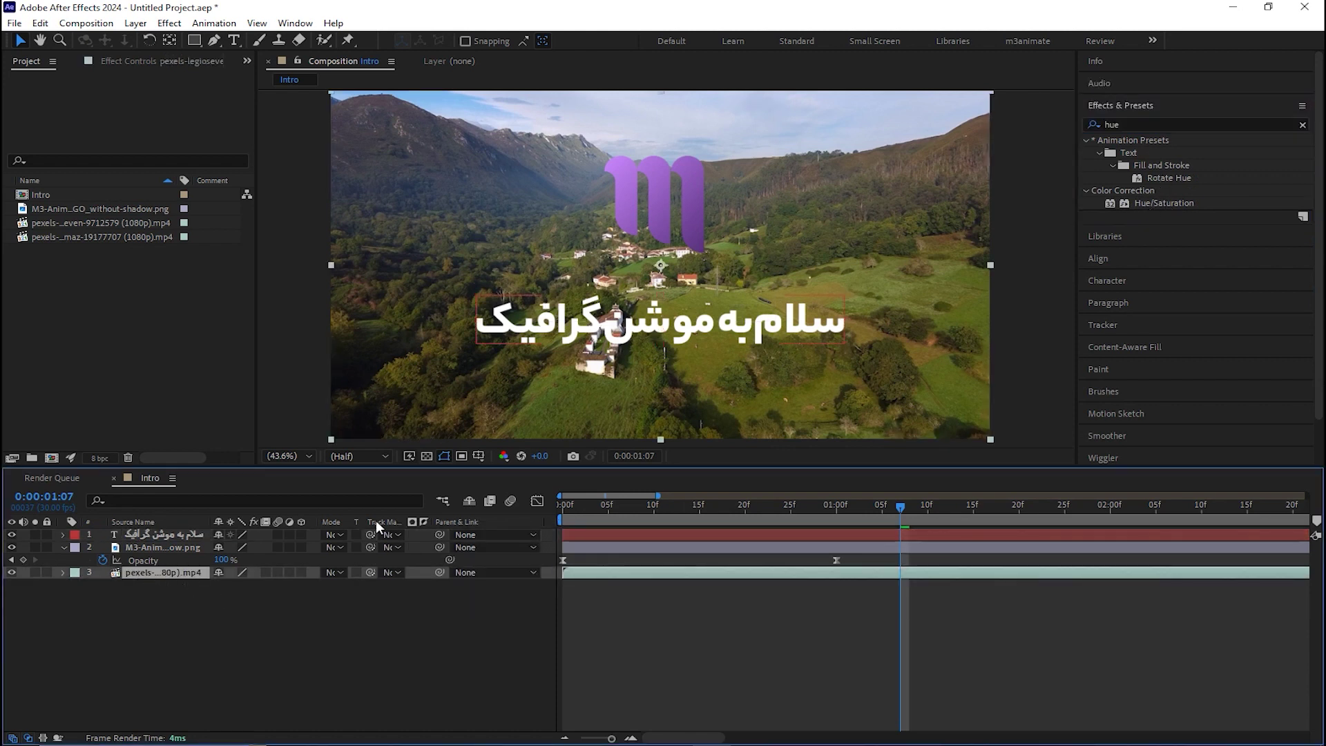
pyautogui.doubleClick(1160, 203)
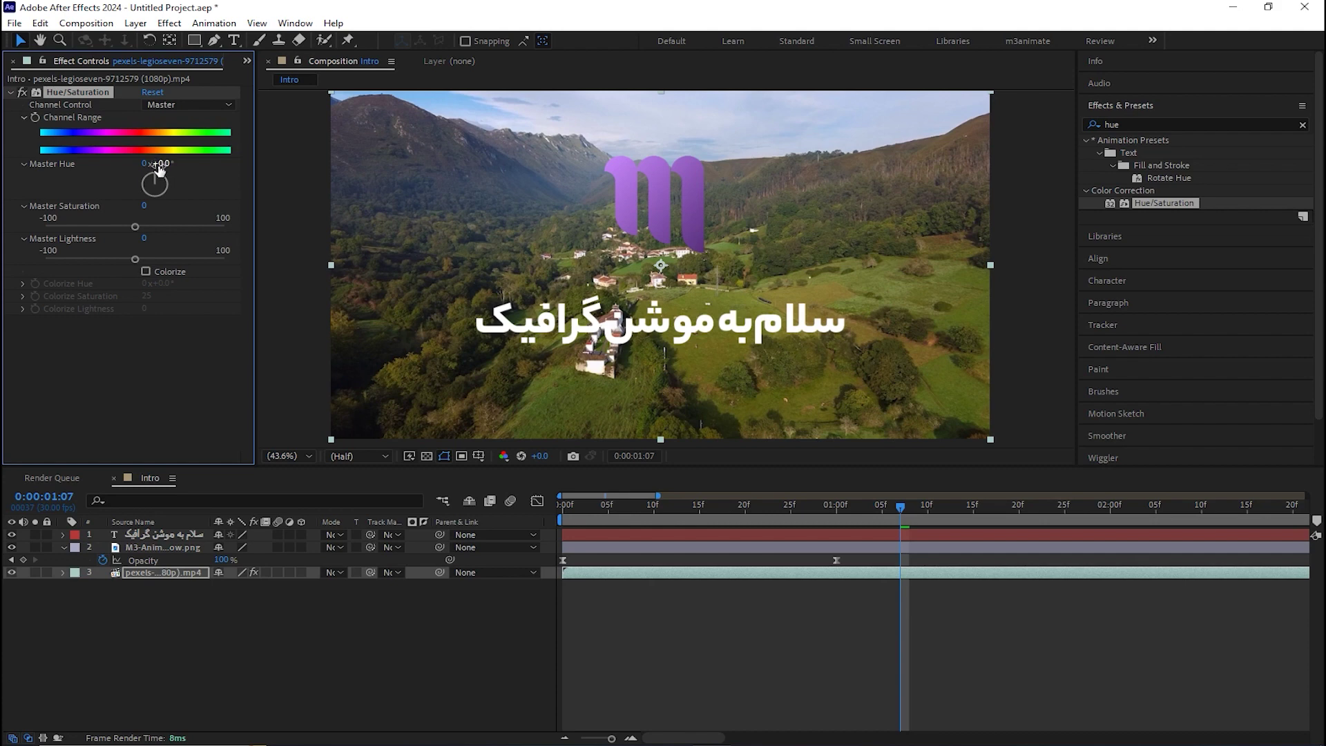
# Try a Master Hue shift and undo it, and set the video's Master Saturation to -100 and Master Lightness to -38
pyautogui.moveTo(163, 163); pyautogui.dragTo(299, 181)
pyautogui.hotkey('ctrl', 'z')
pyautogui.moveTo(129, 226); pyautogui.dragTo(3, 239)
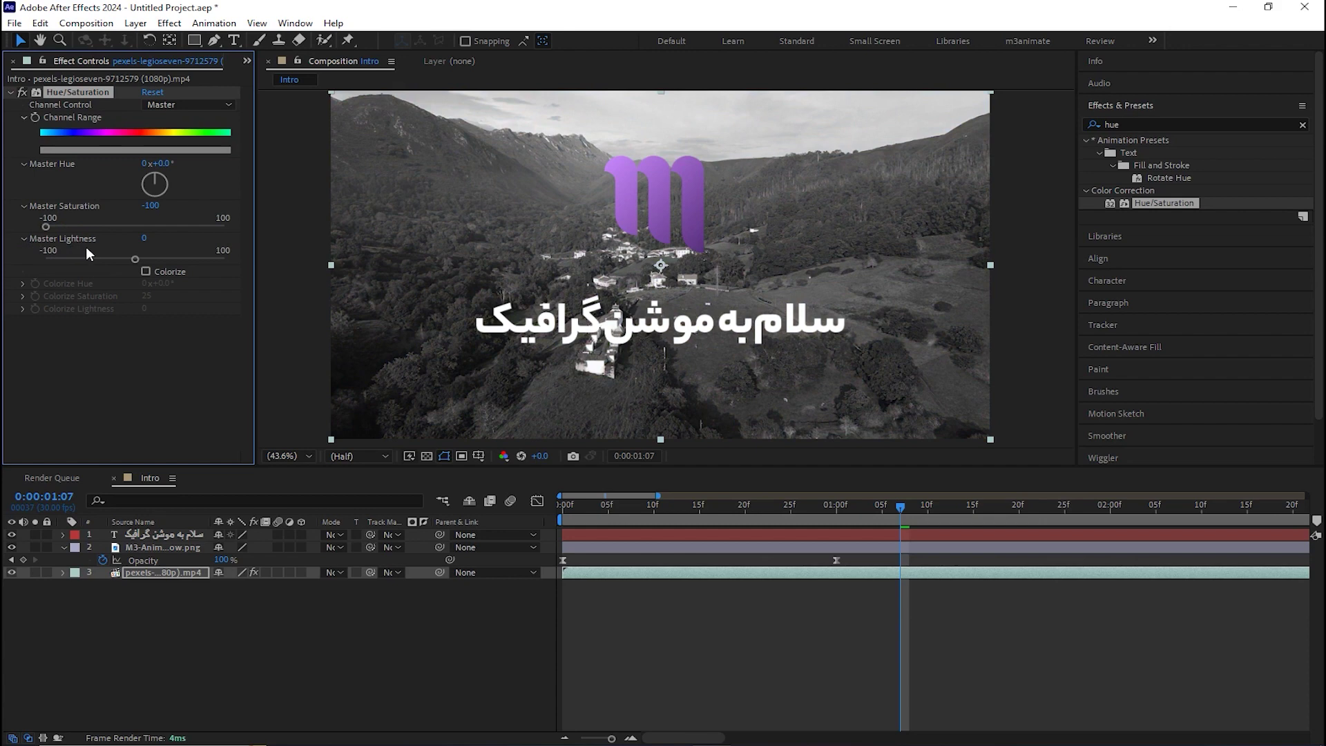
pyautogui.moveTo(127, 257); pyautogui.dragTo(101, 263)
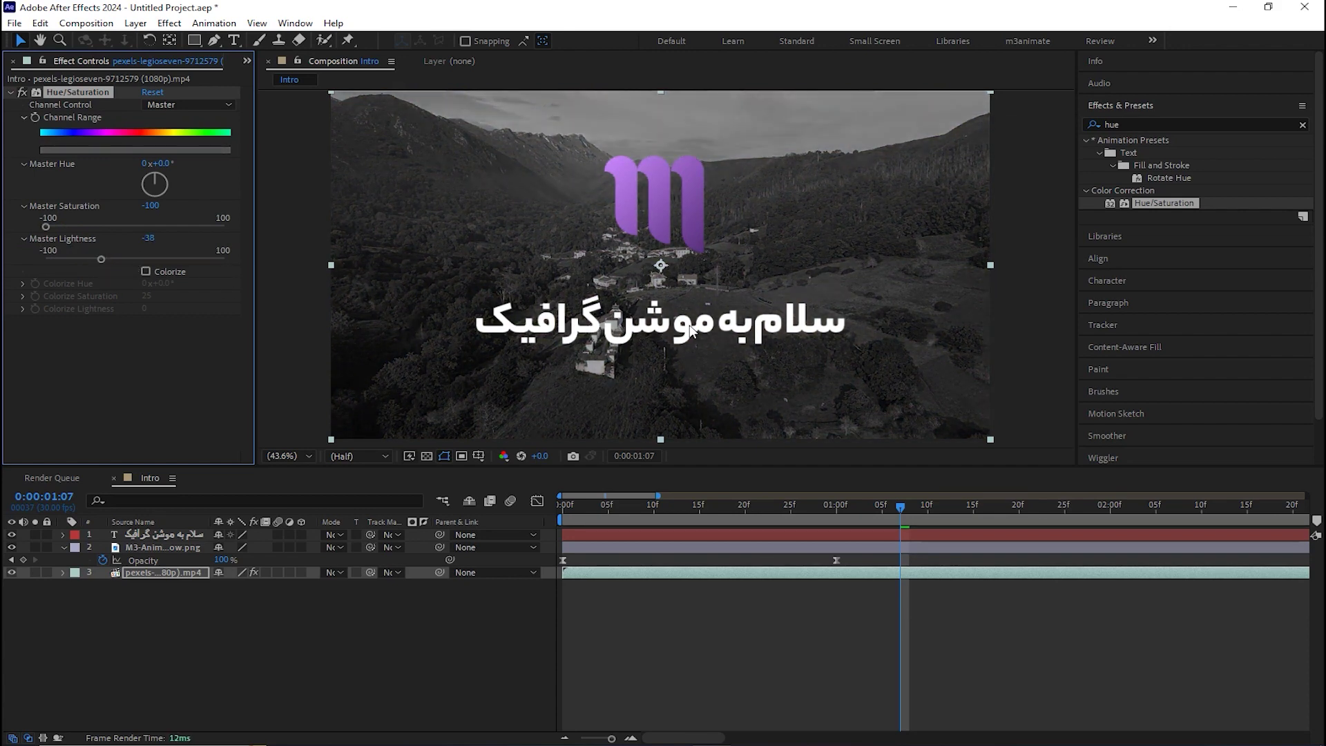
# Trim the start of the text layer to 0:00:01:05 and preview its appearance
pyautogui.moveTo(900, 557)
pyautogui.mouseDown()
pyautogui.moveTo(569, 536)
pyautogui.moveTo(882, 554)
pyautogui.mouseUp()
pyautogui.click(580, 328)
pyautogui.click(681, 620)
pyautogui.click(612, 535)
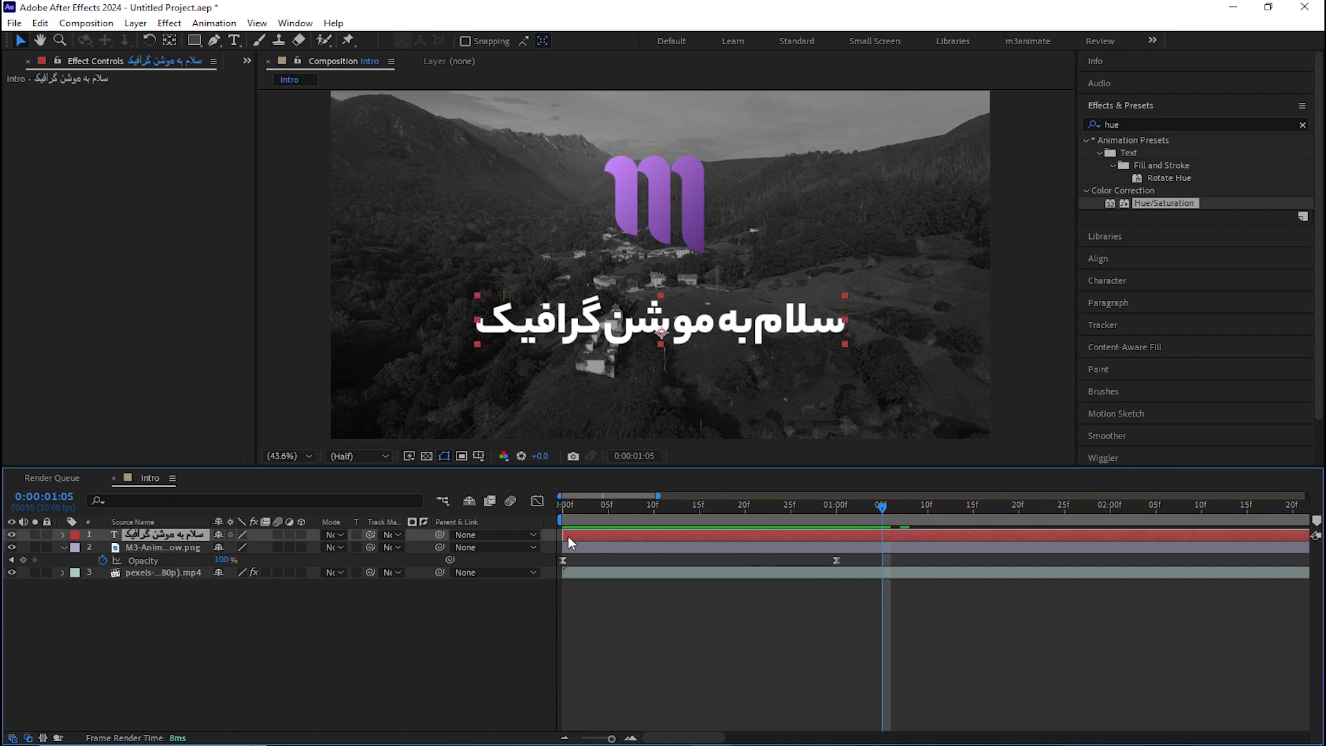
pyautogui.moveTo(565, 536); pyautogui.dragTo(887, 545)
pyautogui.press('space')
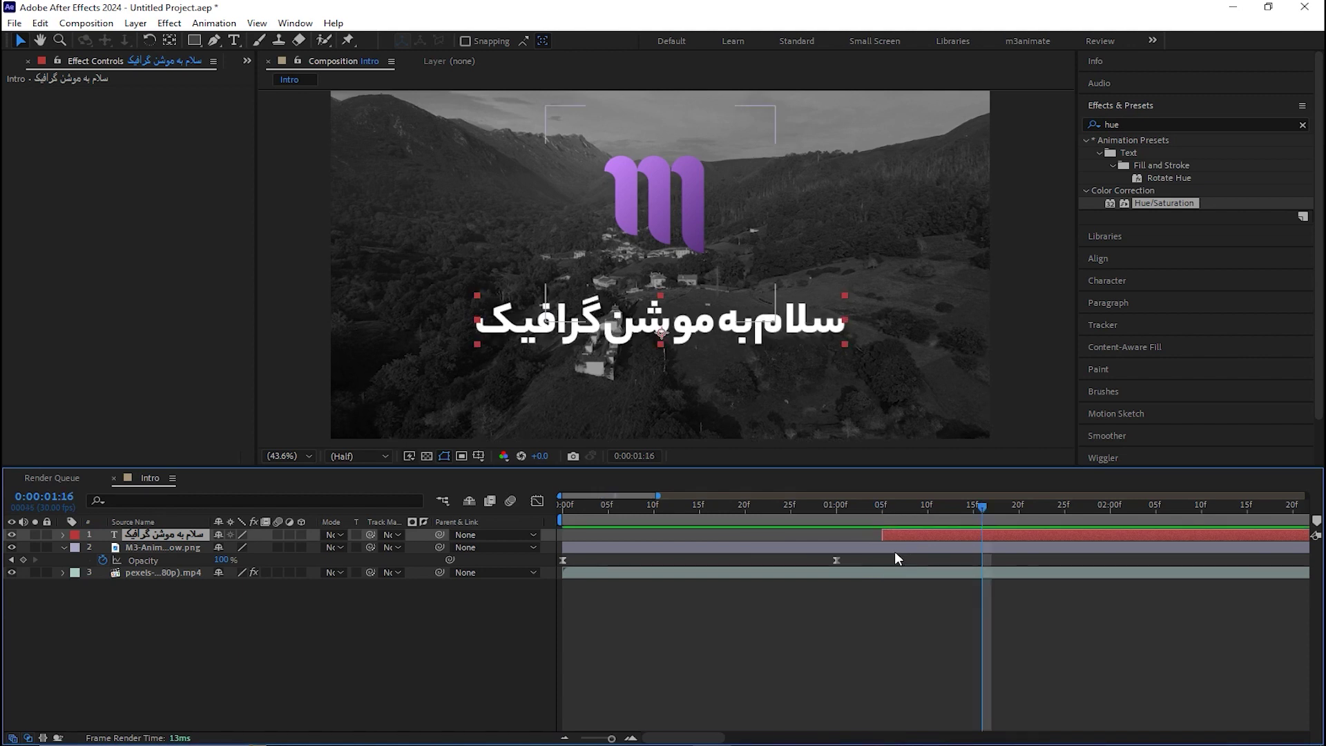
# Pre-compose the text and logo layers into a composition named "logo and text", moving all attributes into it
pyautogui.click(876, 551)
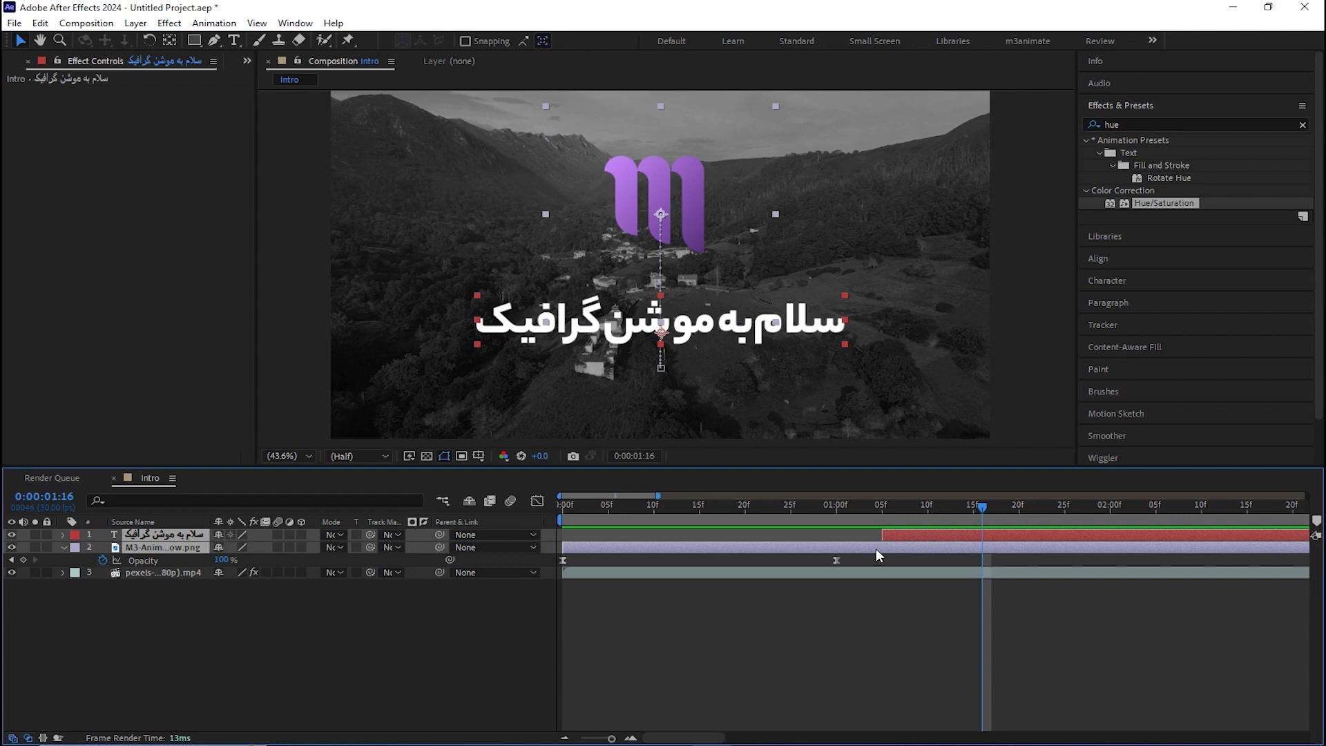
pyautogui.click(135, 23)
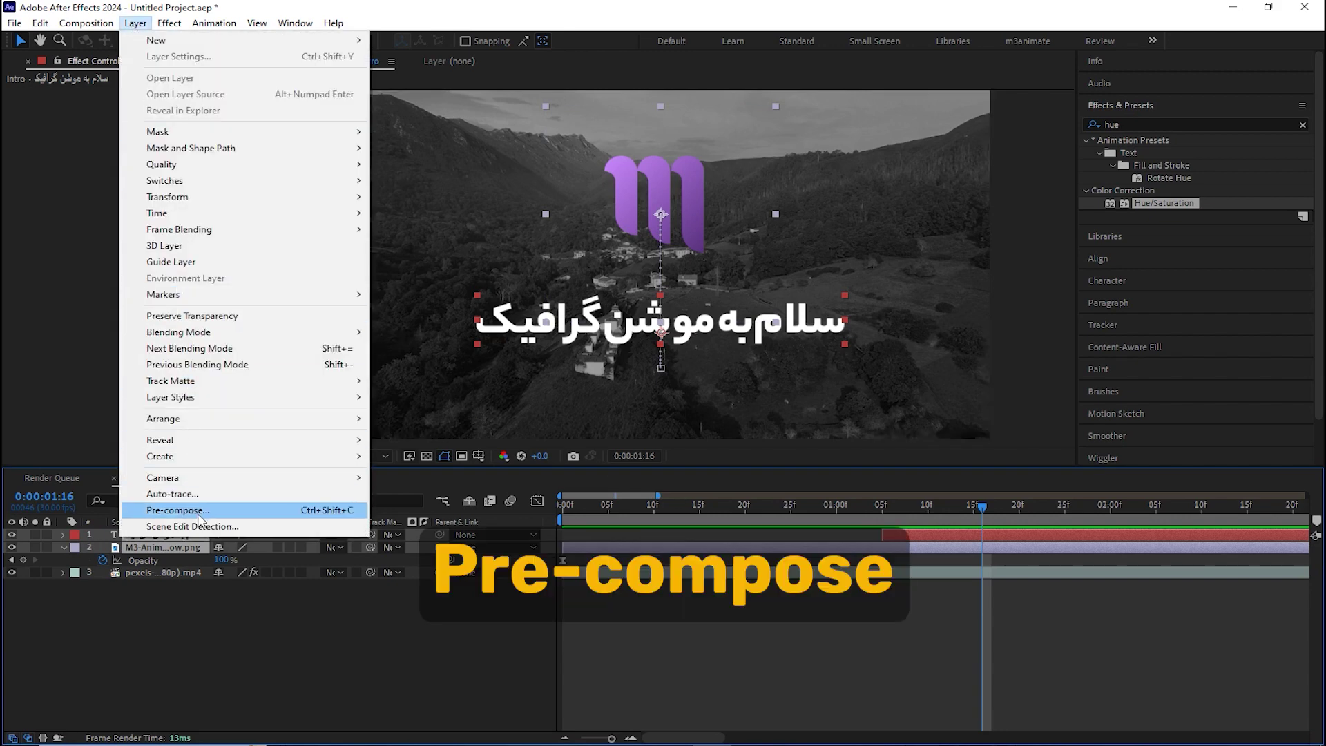
pyautogui.click(340, 512)
pyautogui.moveTo(573, 255); pyautogui.dragTo(614, 293)
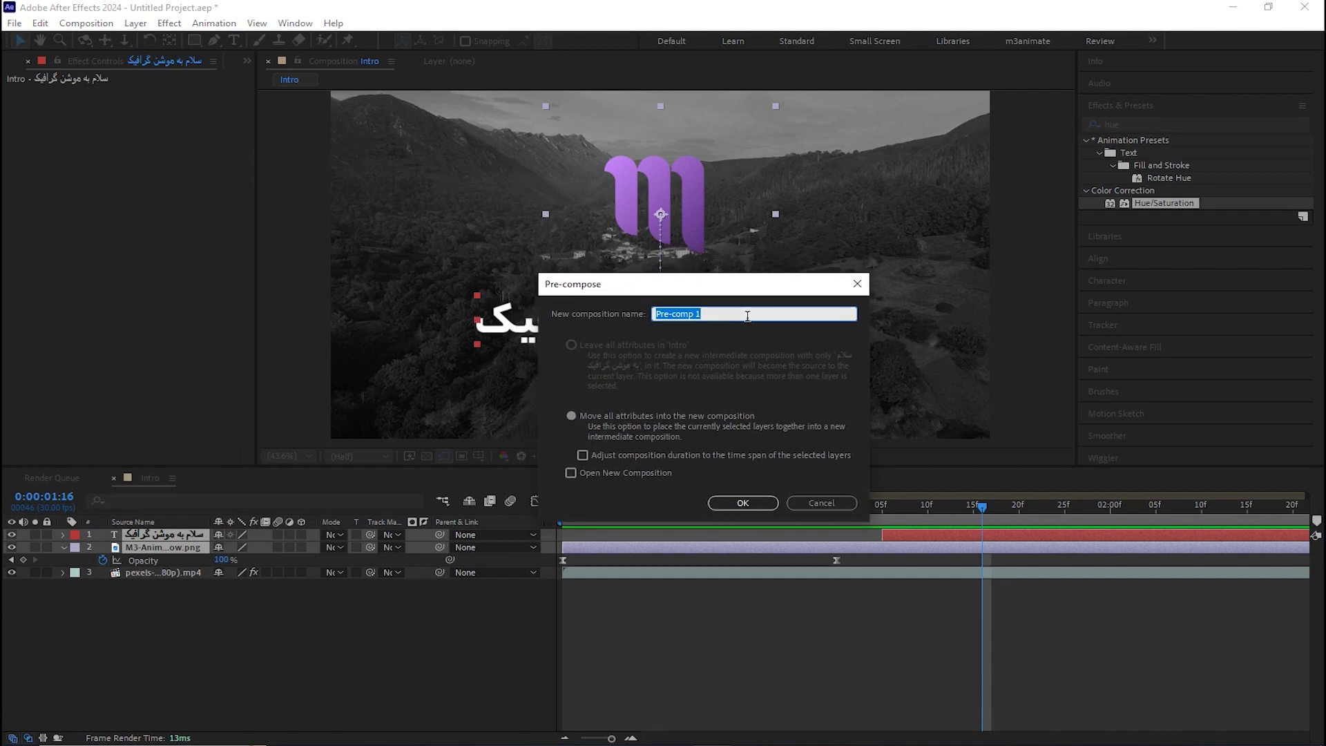
pyautogui.write('logo and text')
pyautogui.click(742, 503)
pyautogui.click(732, 605)
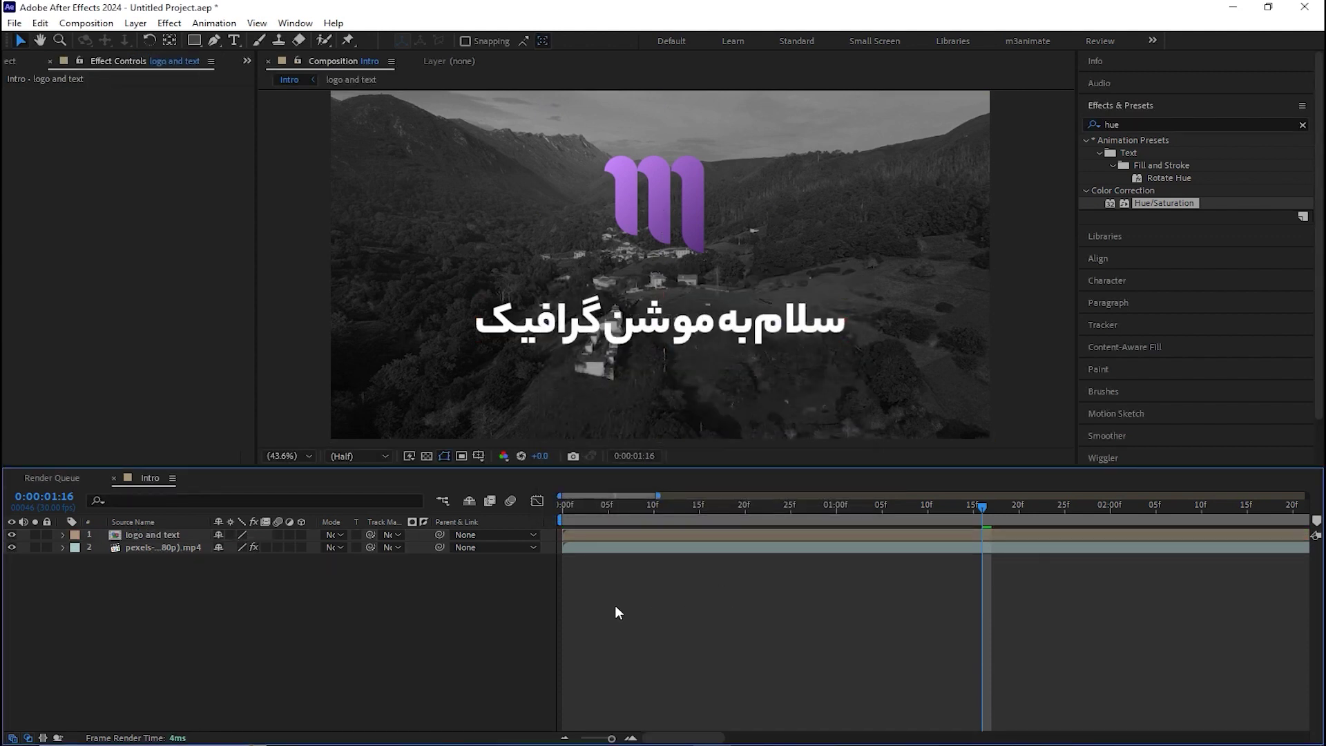
# Locate the "logo and text" composition among the project items and check its details
pyautogui.click(143, 534)
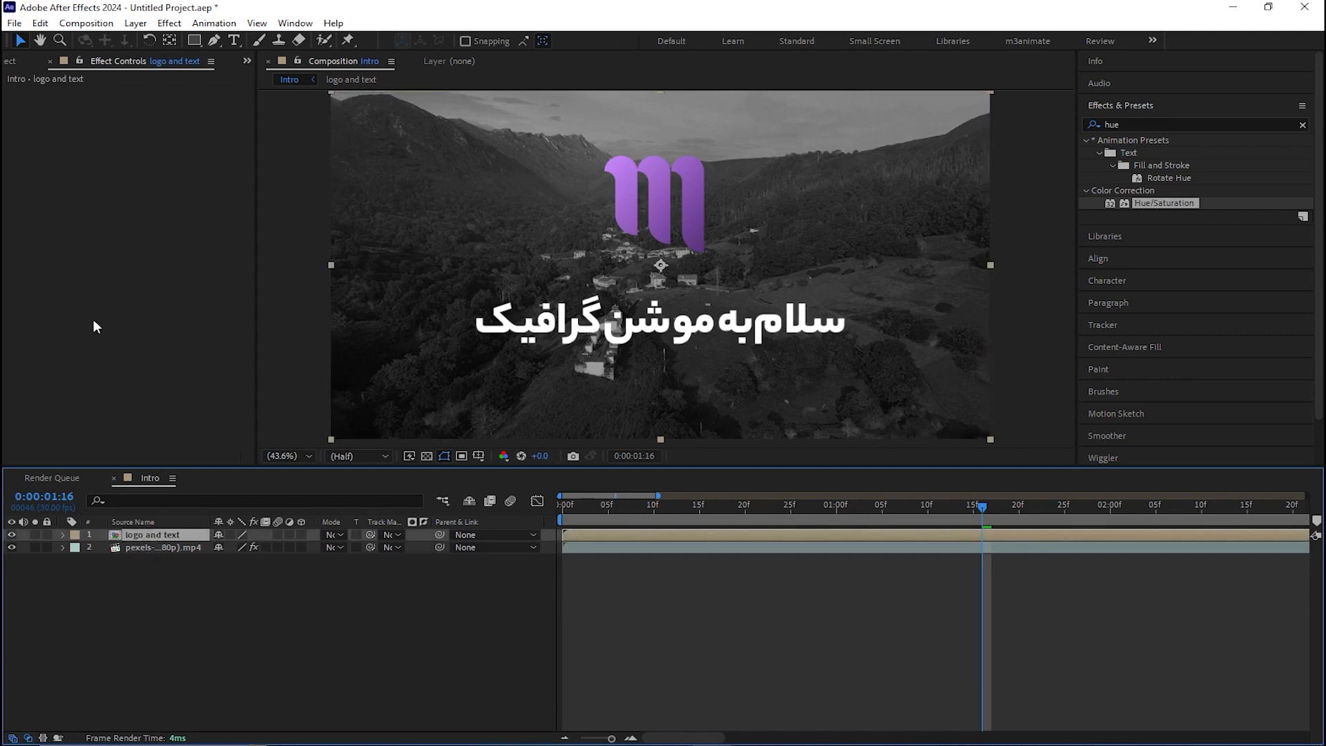
pyautogui.click(10, 62)
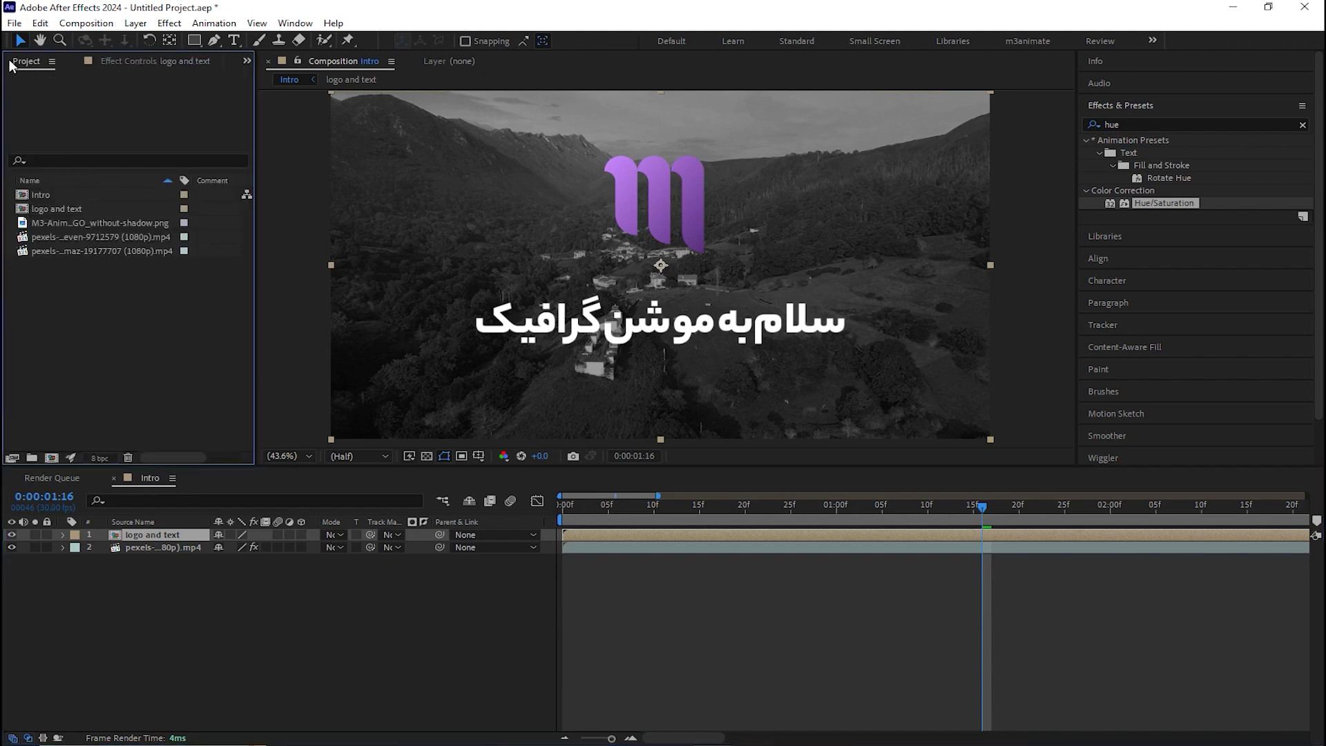
pyautogui.click(45, 210)
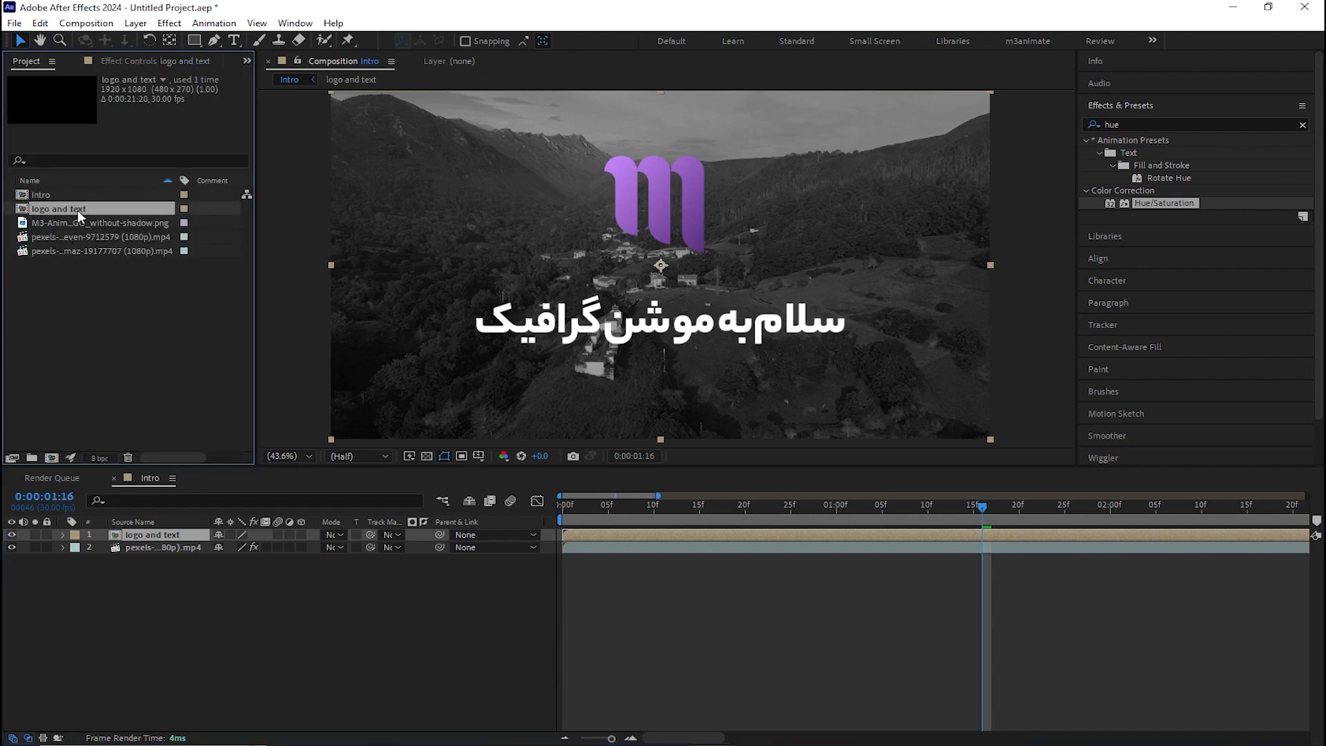
# Create a 1920x1080, 30 fps composition named "Intro 2" with a duration of 0:00:21:20
pyautogui.click(105, 312)
pyautogui.hotkey('ctrl', 'n')
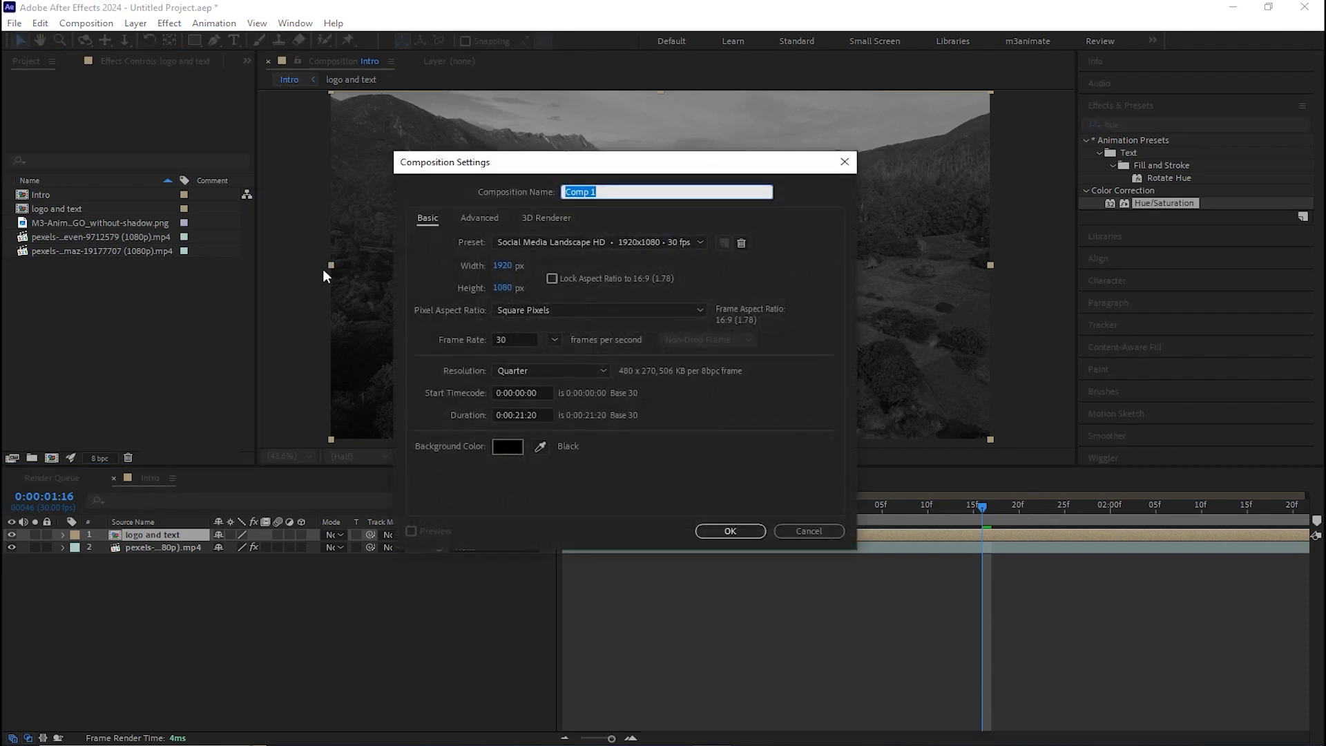
pyautogui.write('Intro 2')
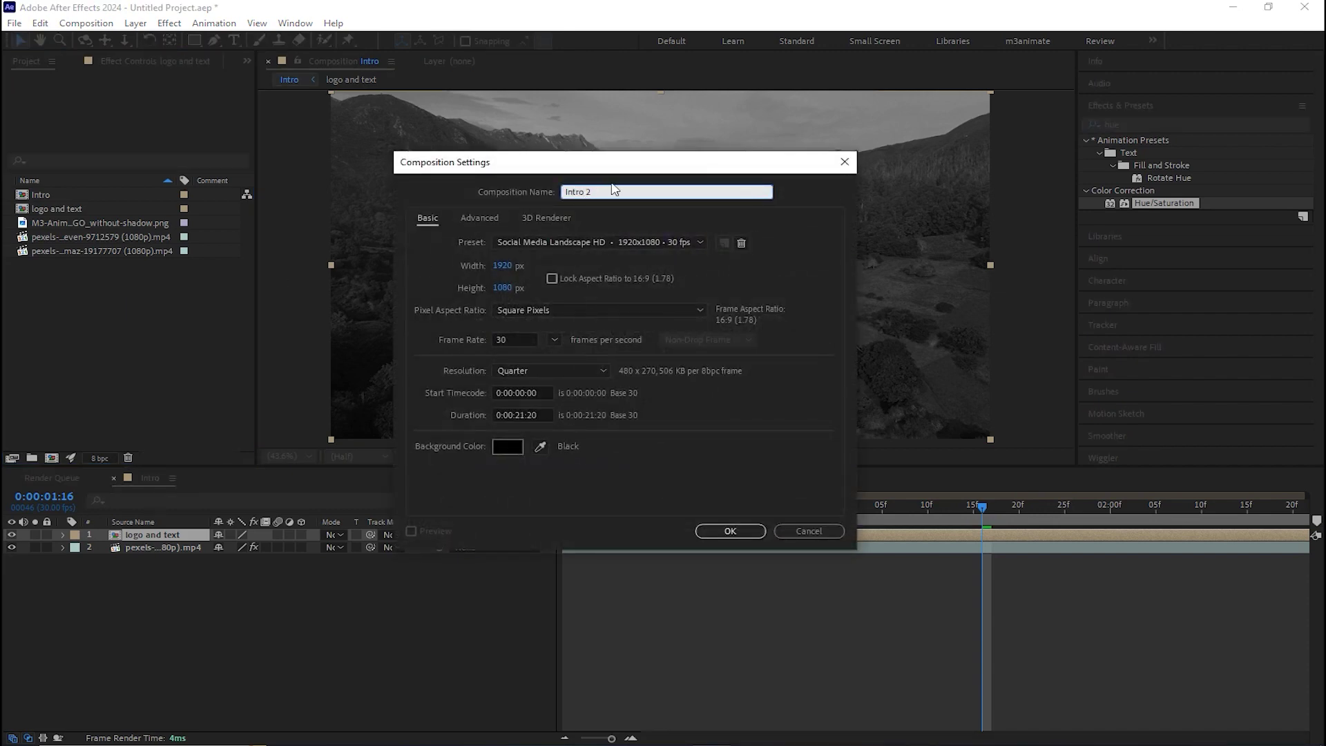
pyautogui.click(720, 533)
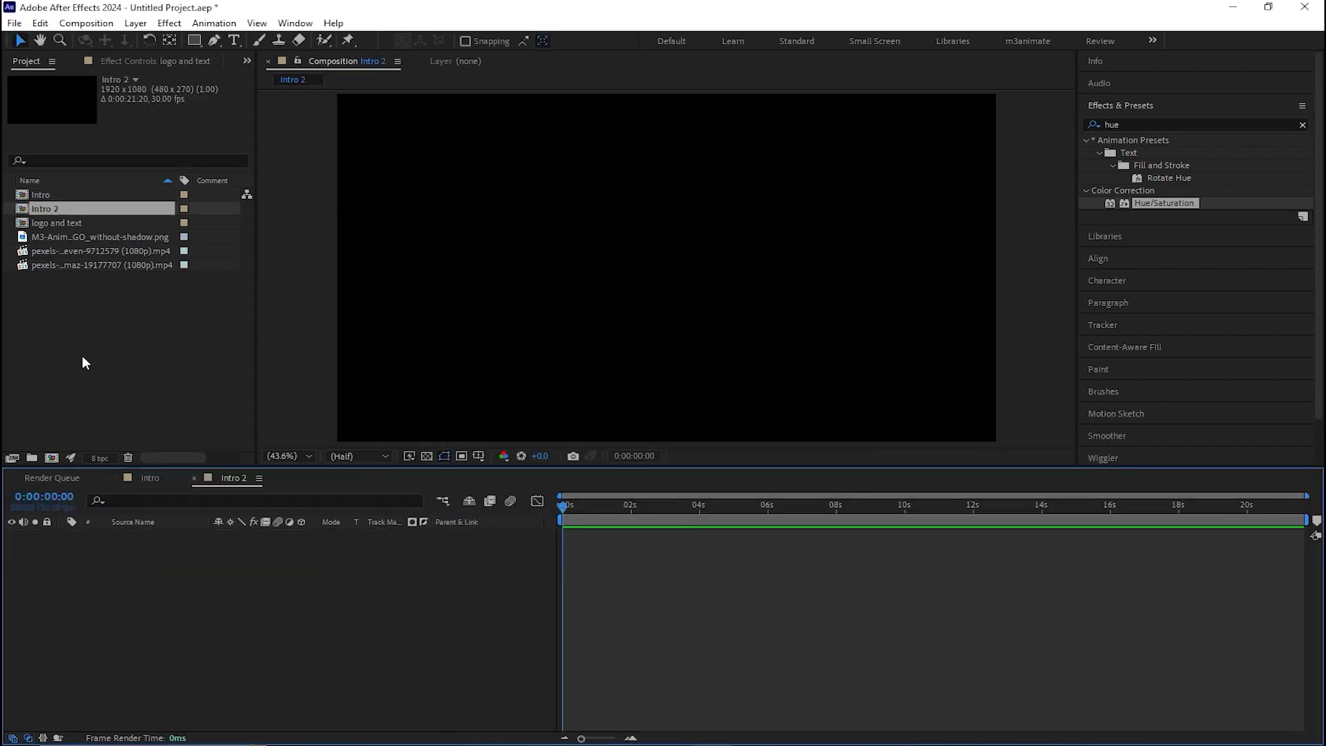
# Add the mountain video to Intro 2 with the "logo and text" composition above it, and preview the result
pyautogui.moveTo(41, 266); pyautogui.dragTo(674, 271)
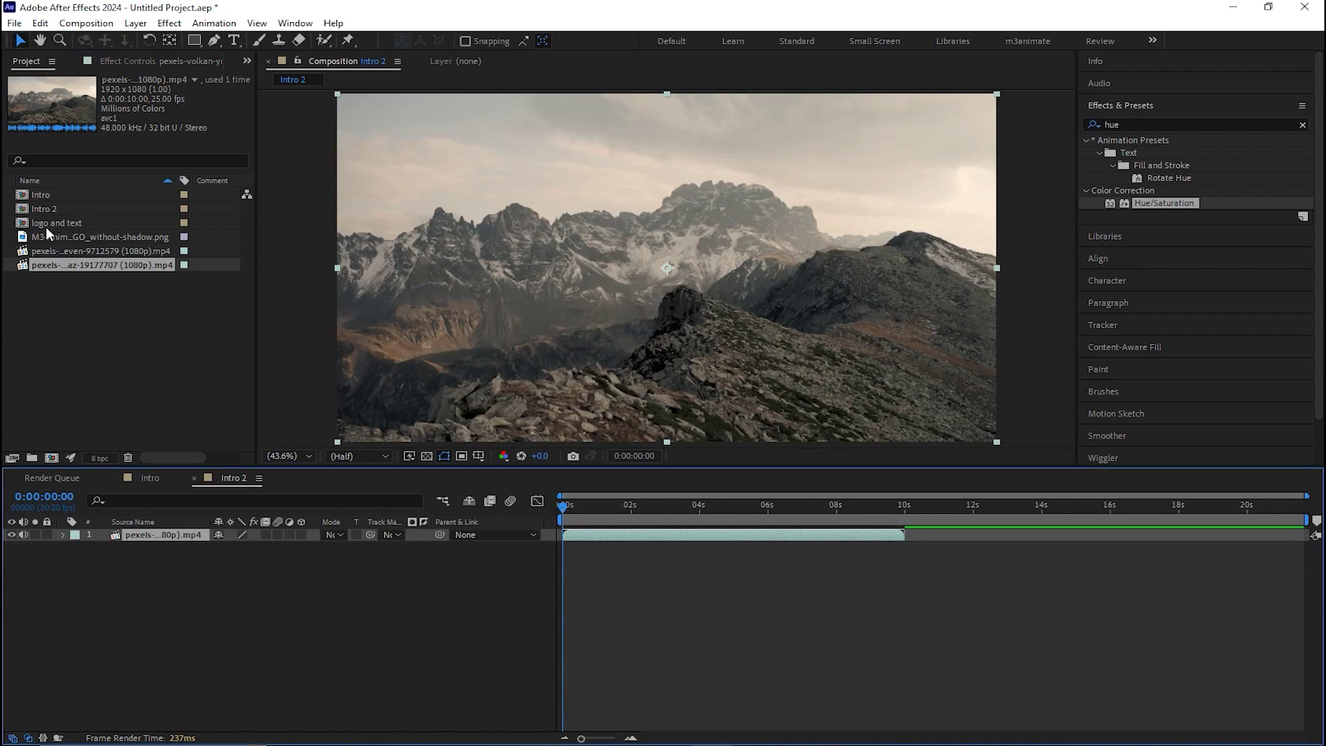
pyautogui.moveTo(45, 227); pyautogui.dragTo(675, 297)
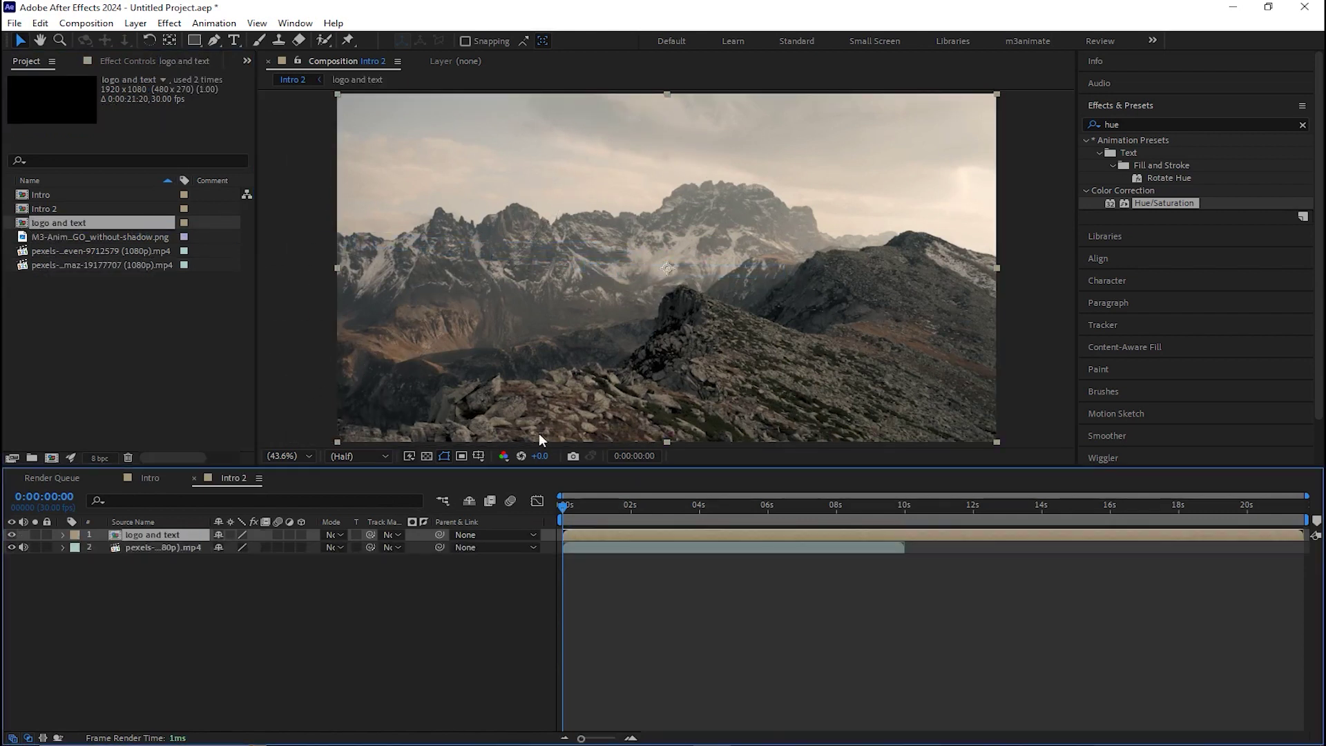
pyautogui.click(600, 627)
pyautogui.press('space')
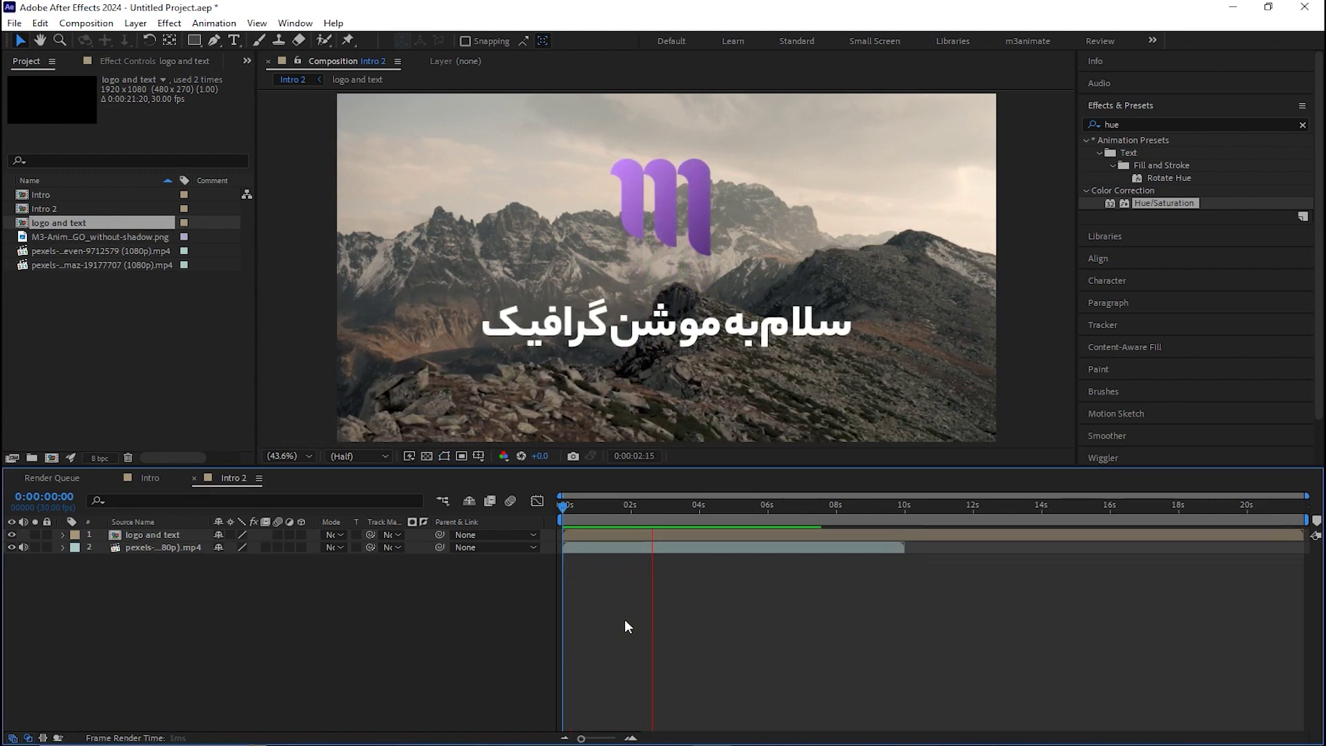
pyautogui.click(586, 515)
# In the "logo and text" composition, set the title's font size to 131 px and move it up close beneath the logo
pyautogui.doubleClick(536, 375)
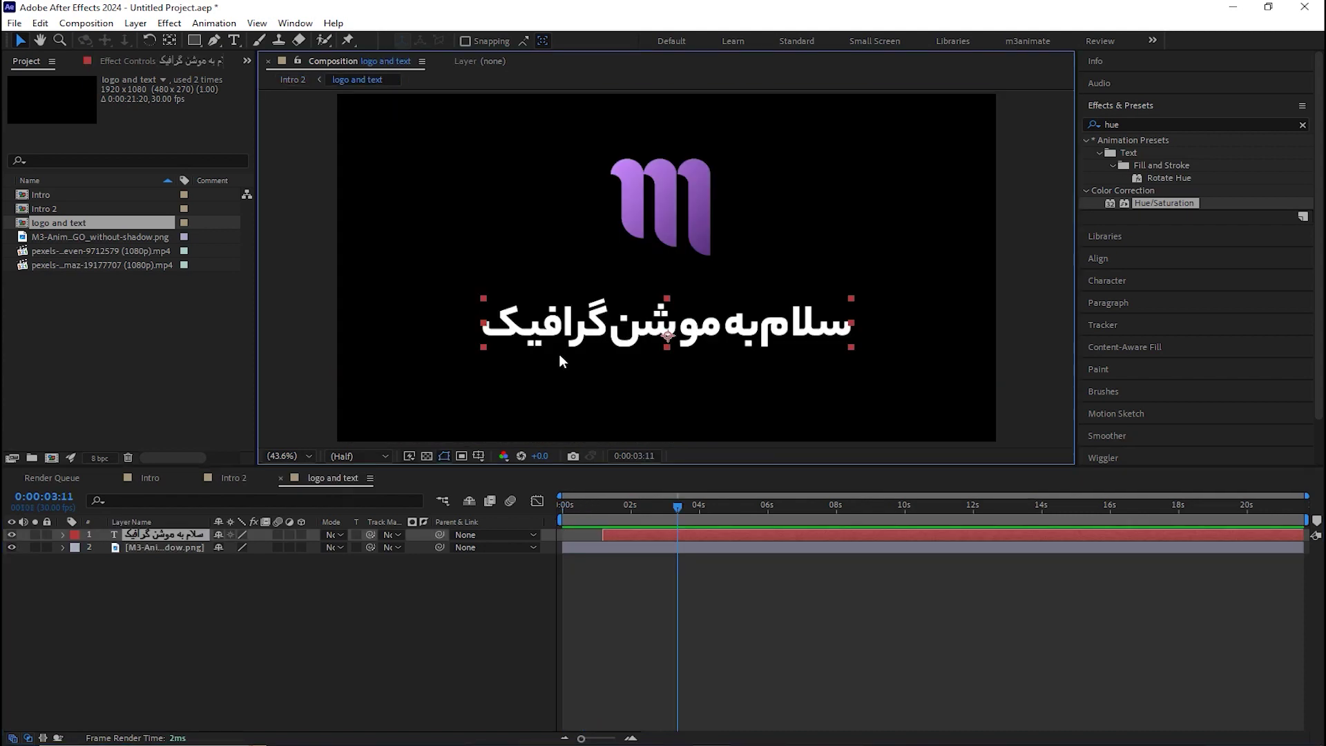
pyautogui.click(1107, 280)
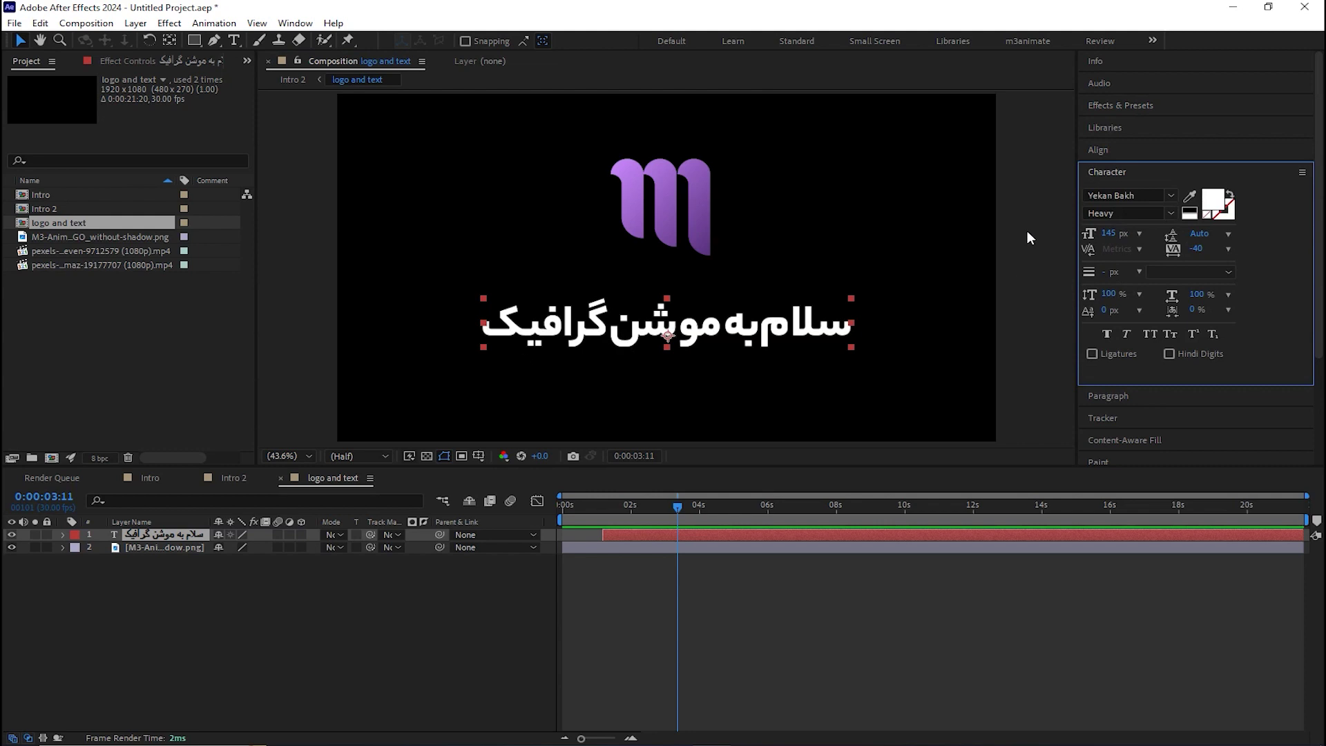
pyautogui.moveTo(1109, 233); pyautogui.dragTo(869, 363)
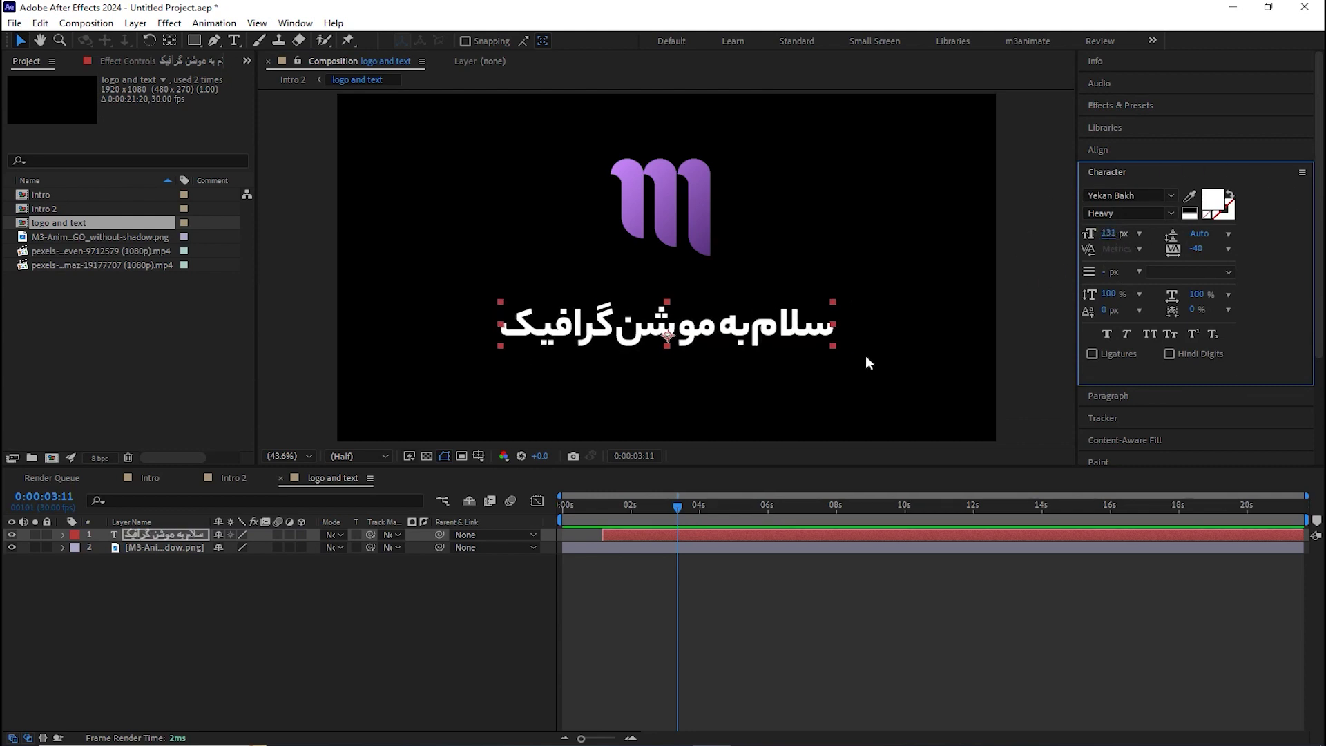
pyautogui.moveTo(744, 337); pyautogui.dragTo(747, 304)
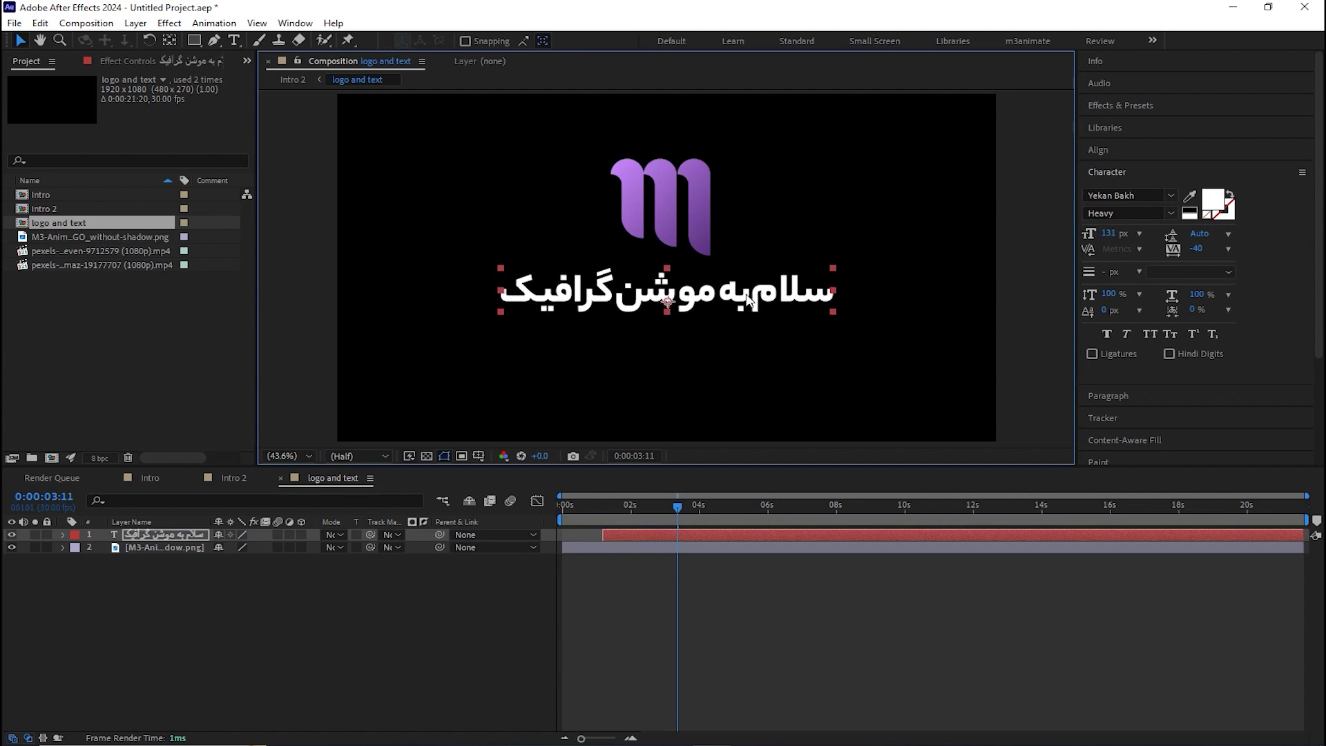
# Recolor the title text with a purple sampled from the logo
pyautogui.click(1188, 200)
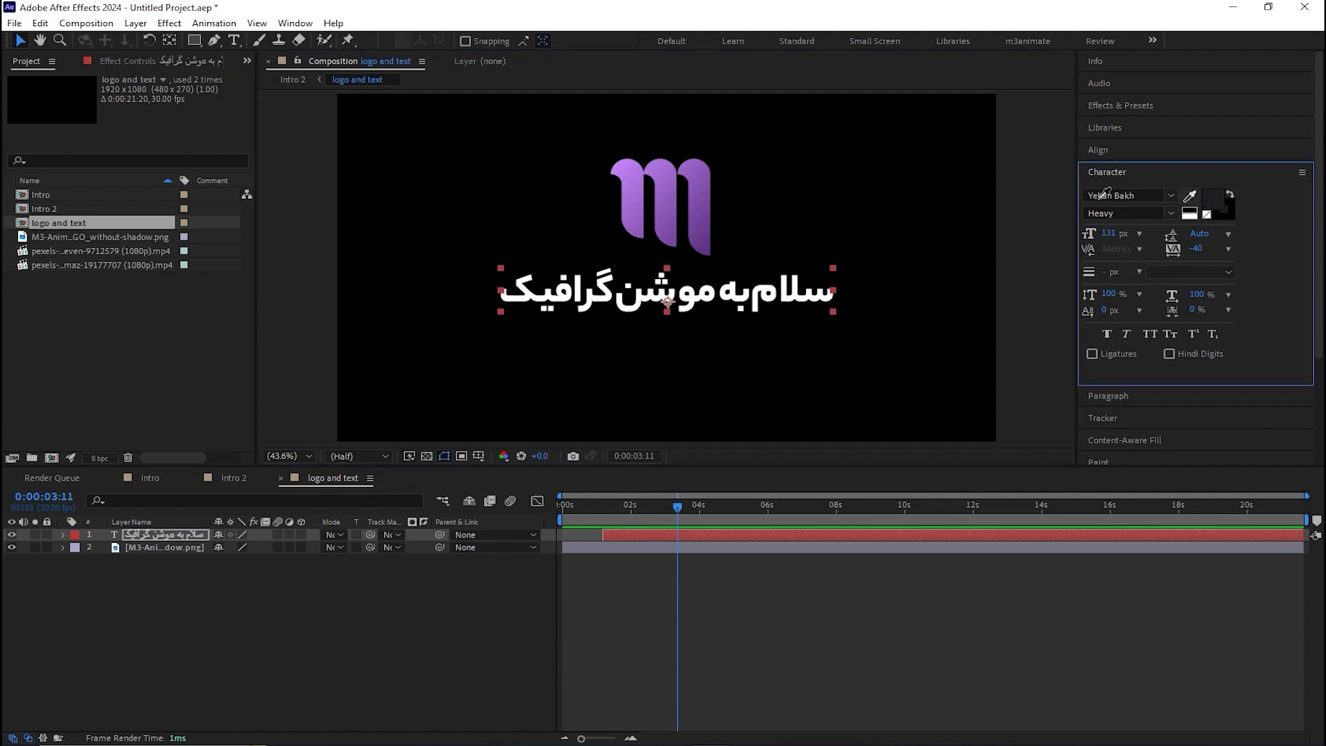
pyautogui.click(698, 189)
pyautogui.click(757, 641)
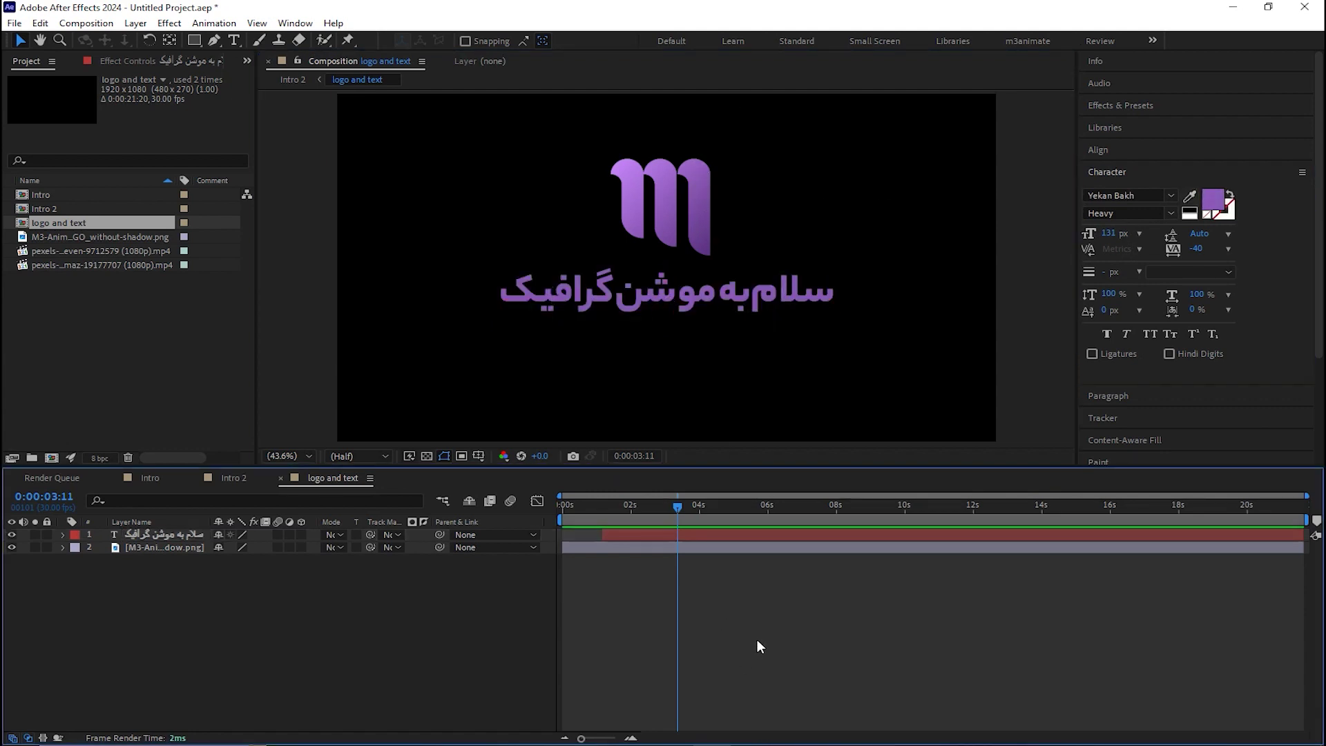
# Check the edited logo and title in both Intro 2 and Intro, playing Intro from its start
pyautogui.click(231, 479)
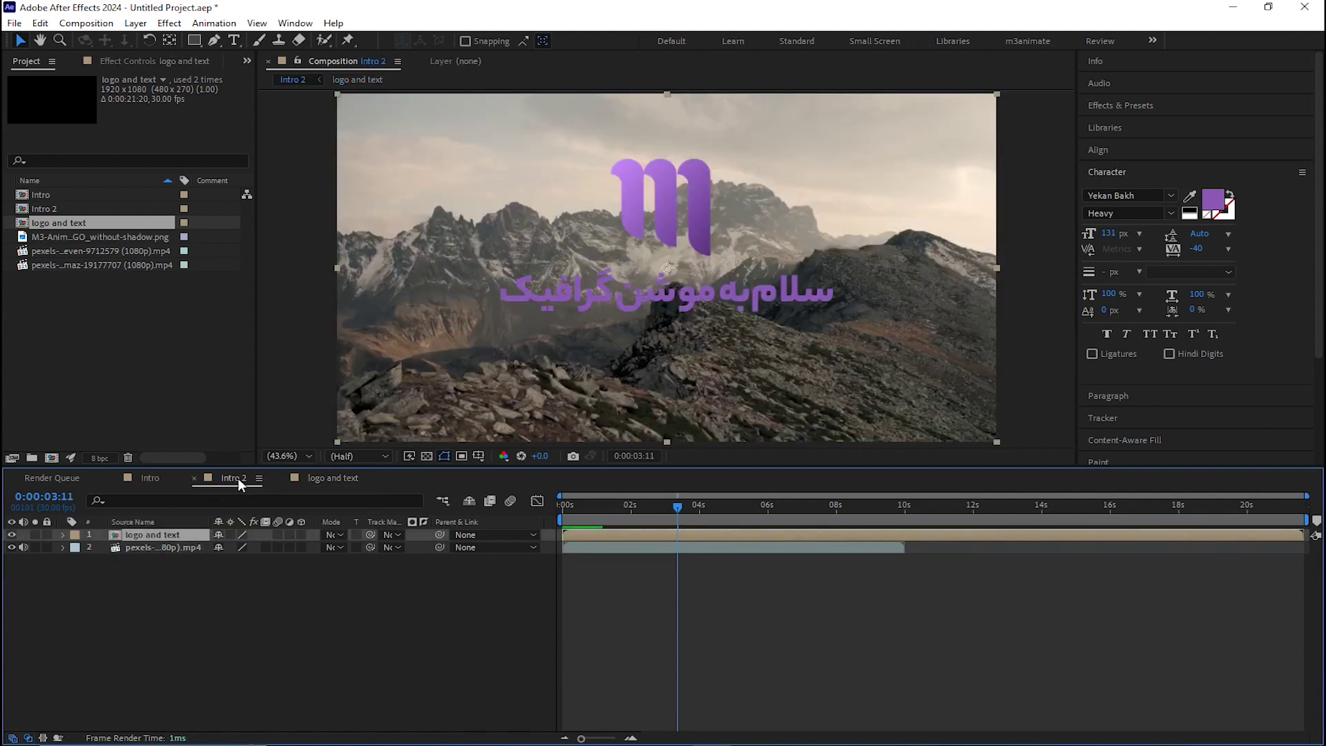
pyautogui.click(752, 667)
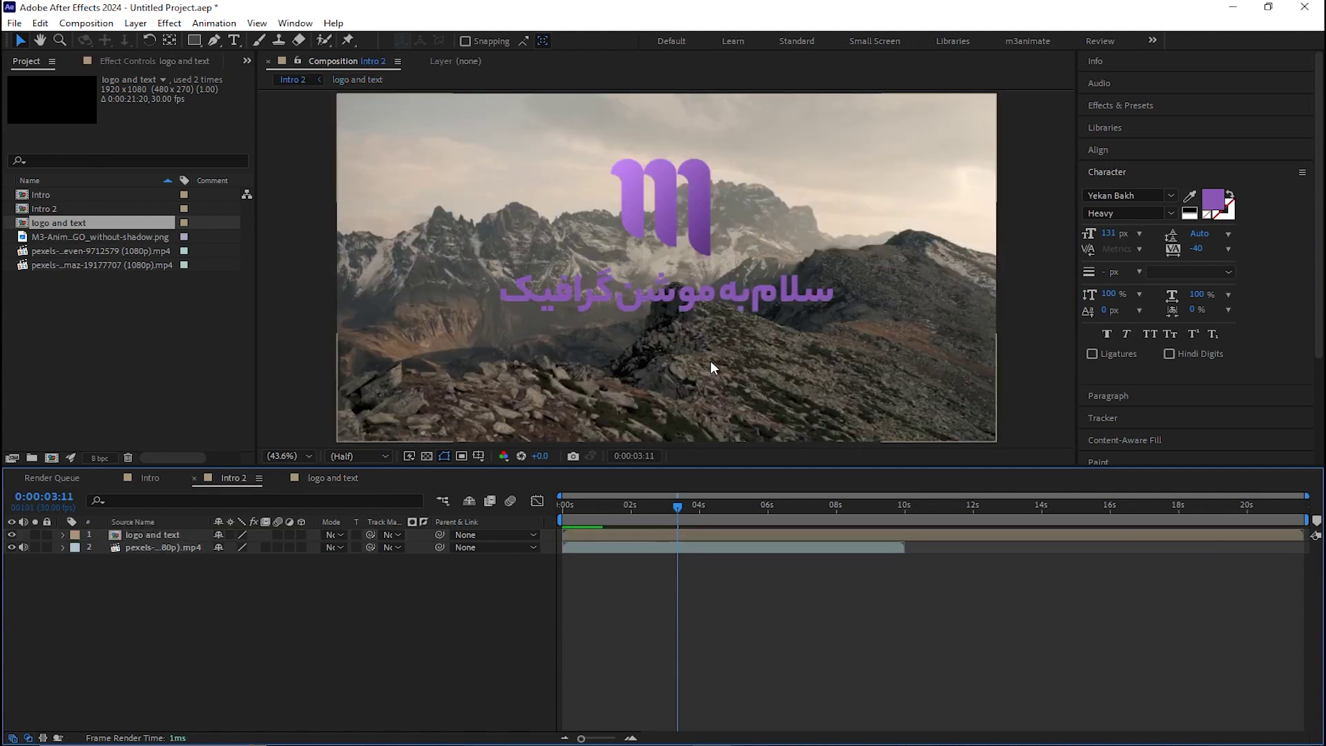
pyautogui.click(148, 477)
pyautogui.click(598, 637)
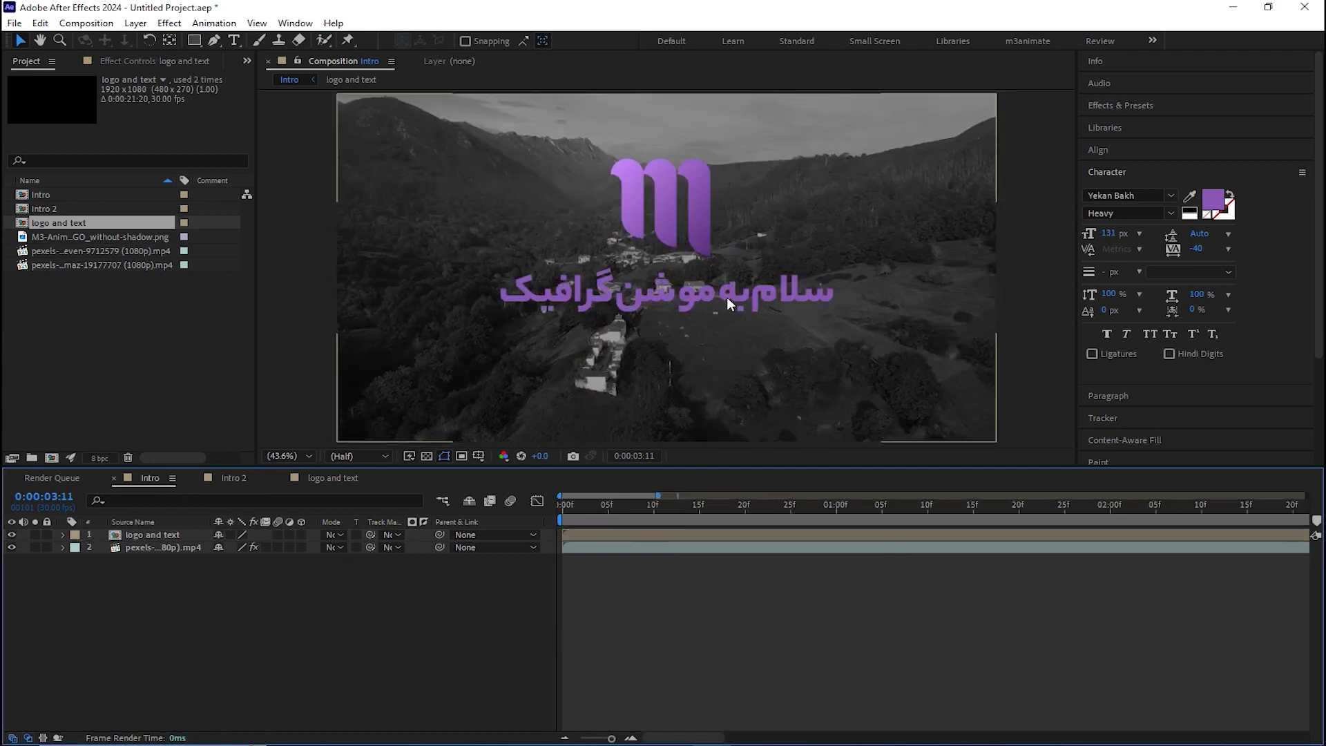
pyautogui.moveTo(575, 502); pyautogui.dragTo(546, 507)
pyautogui.press('space')
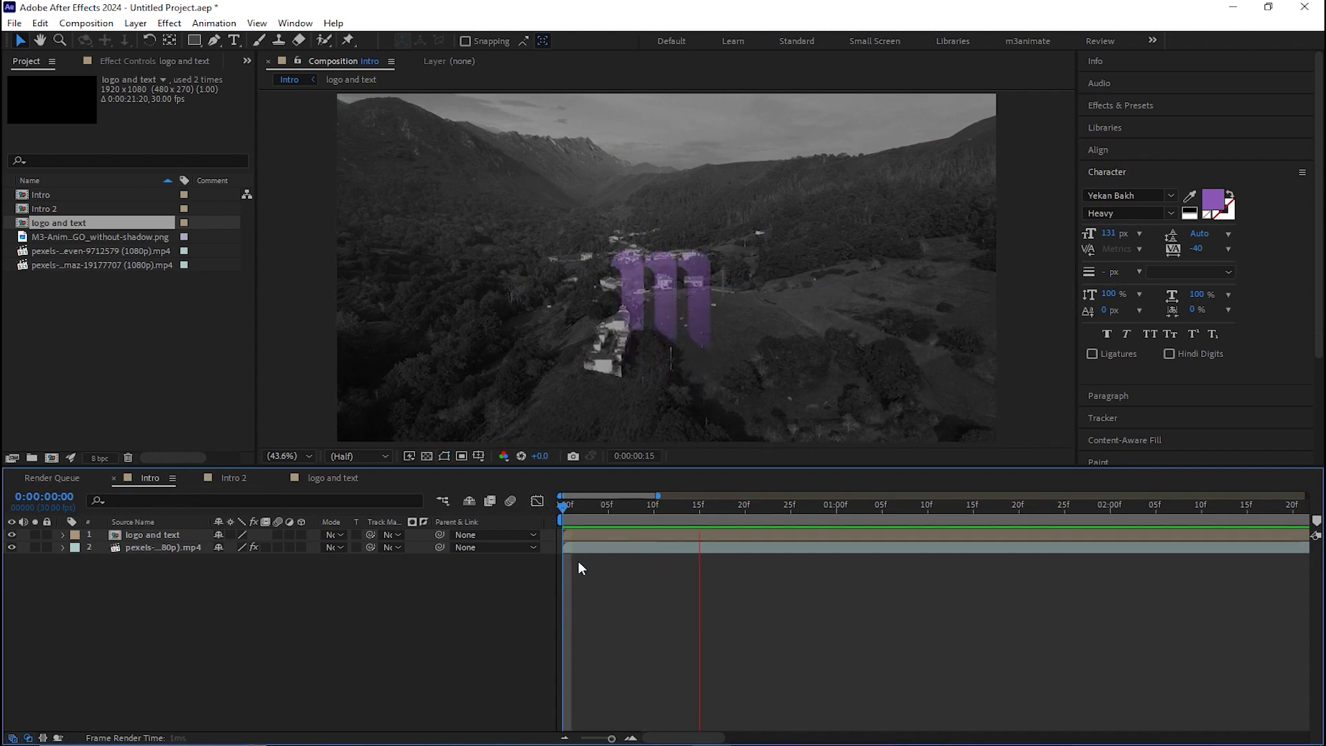
# Show the full length of the Intro timeline and shorten its work area to end at about 4 seconds
pyautogui.press(';')
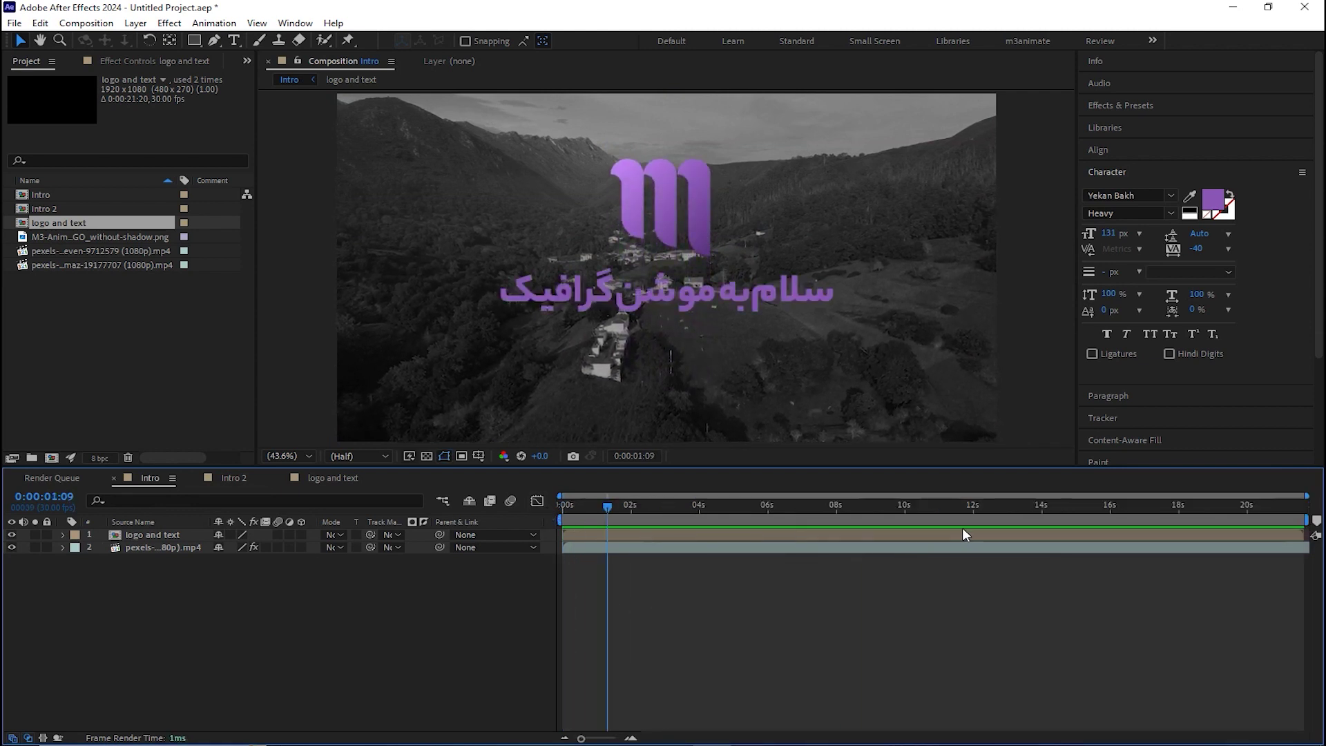
pyautogui.moveTo(1313, 524); pyautogui.dragTo(706, 516)
pyautogui.moveTo(608, 509); pyautogui.dragTo(619, 508)
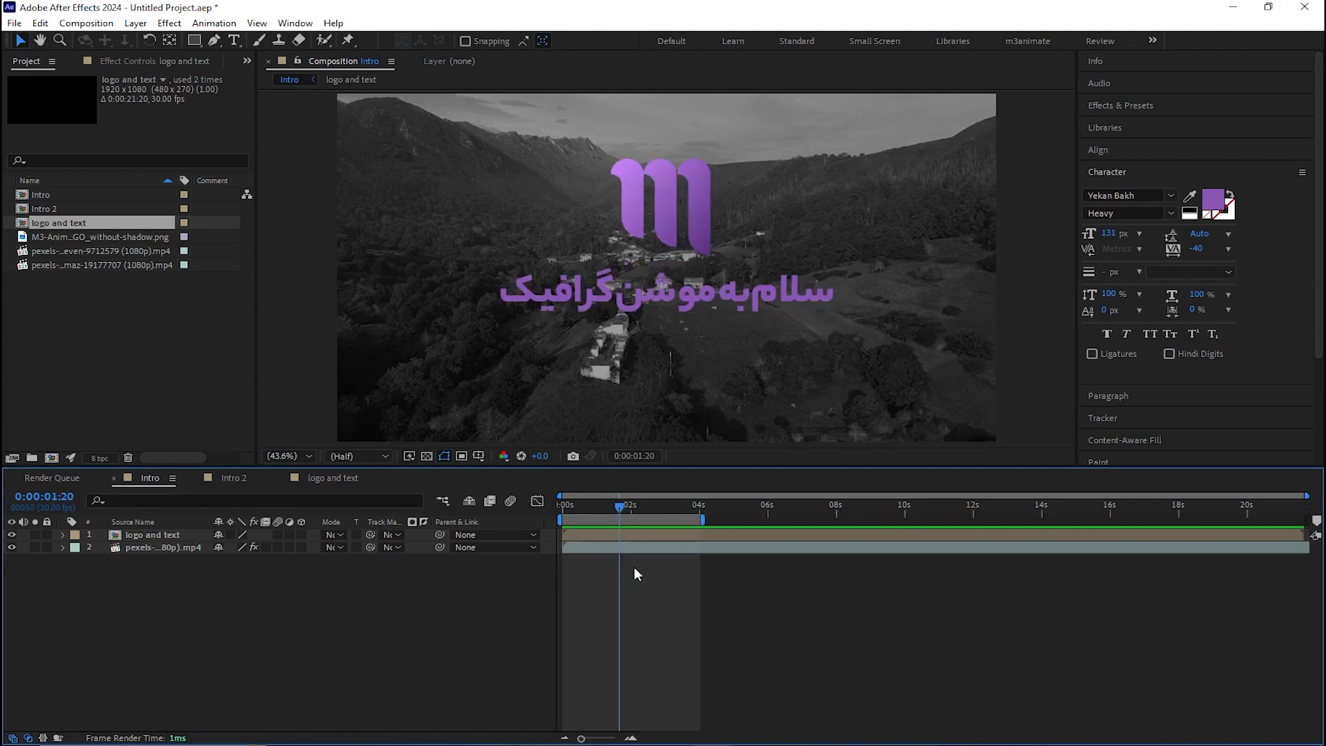
# Add the Intro composition to the render queue and confirm its output module settings with the AVI format
pyautogui.click(76, 23)
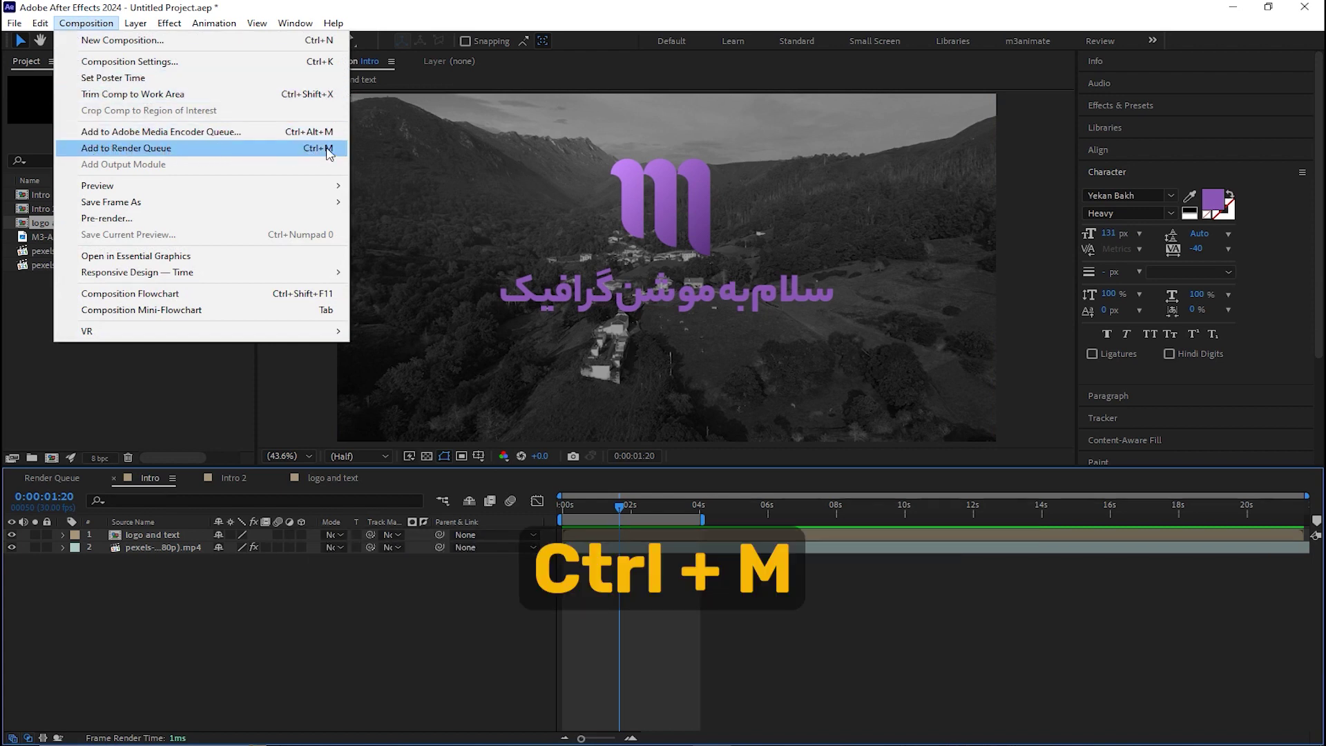
pyautogui.click(254, 148)
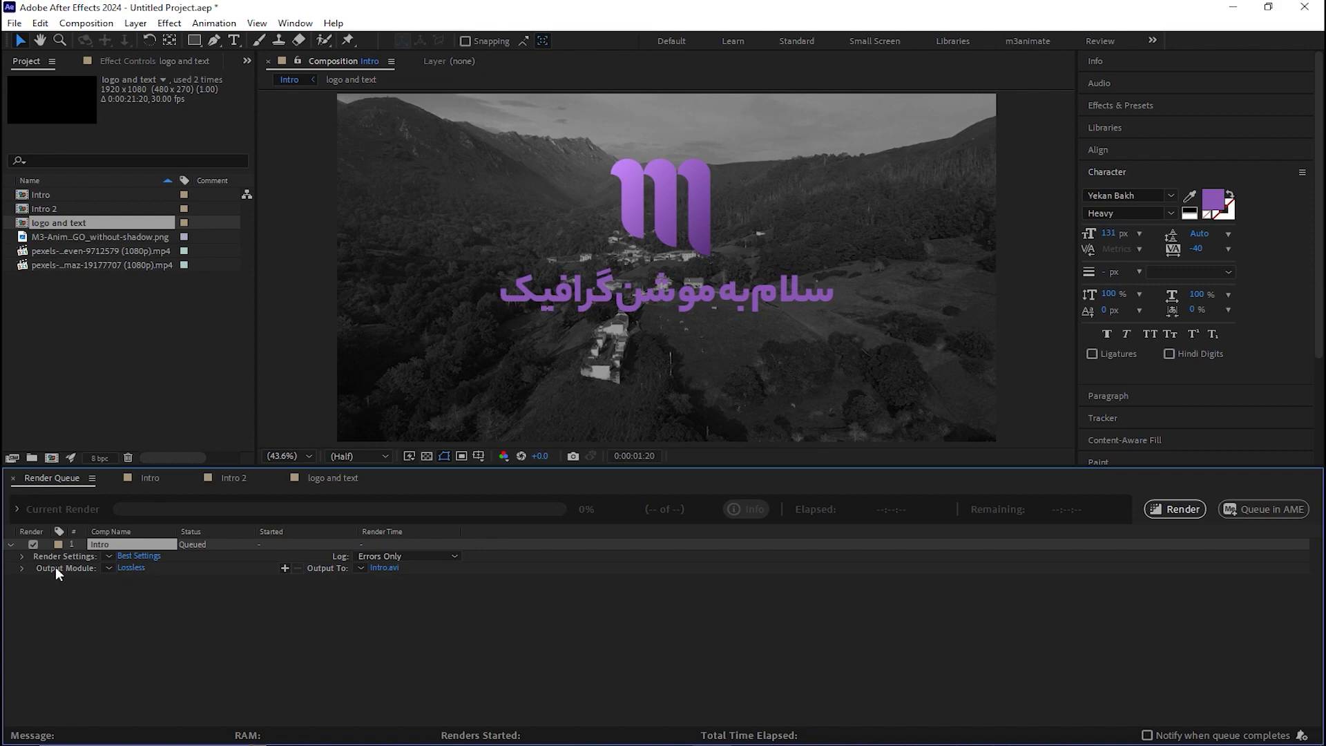
pyautogui.click(128, 566)
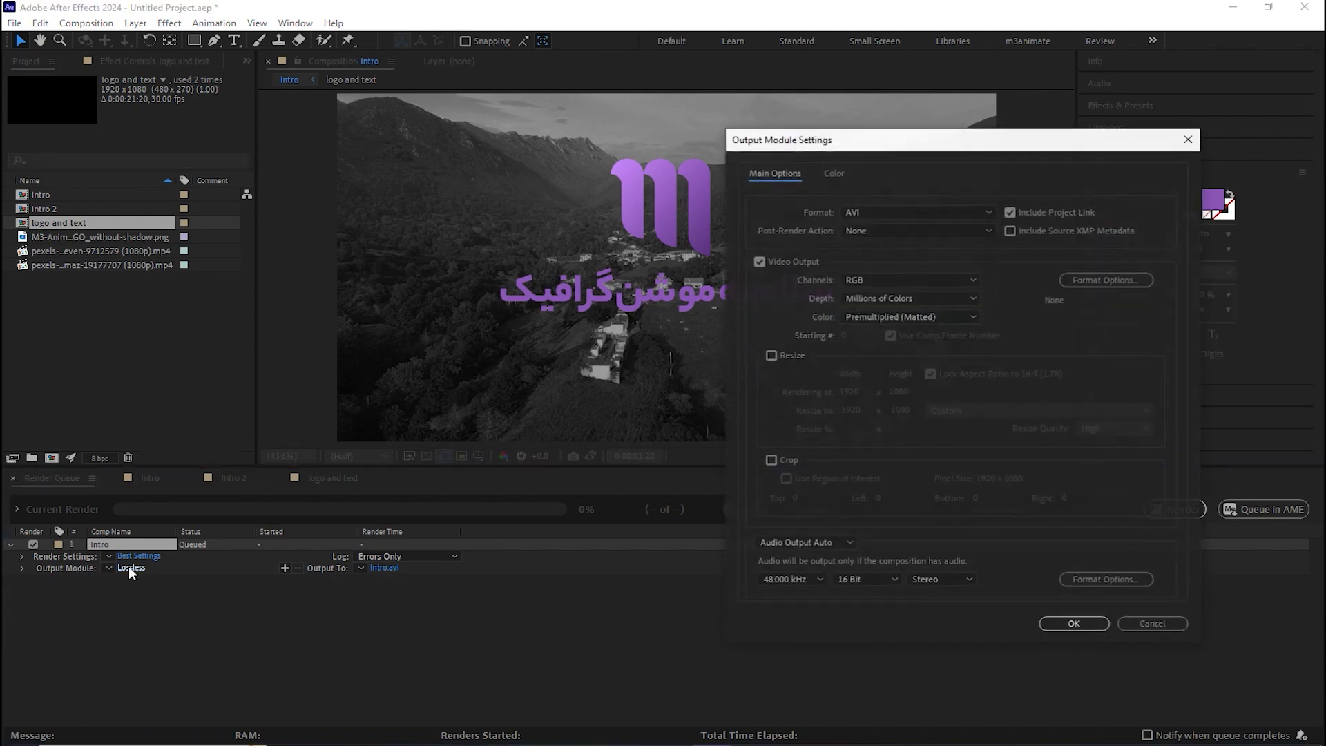
pyautogui.moveTo(842, 138); pyautogui.dragTo(509, 128)
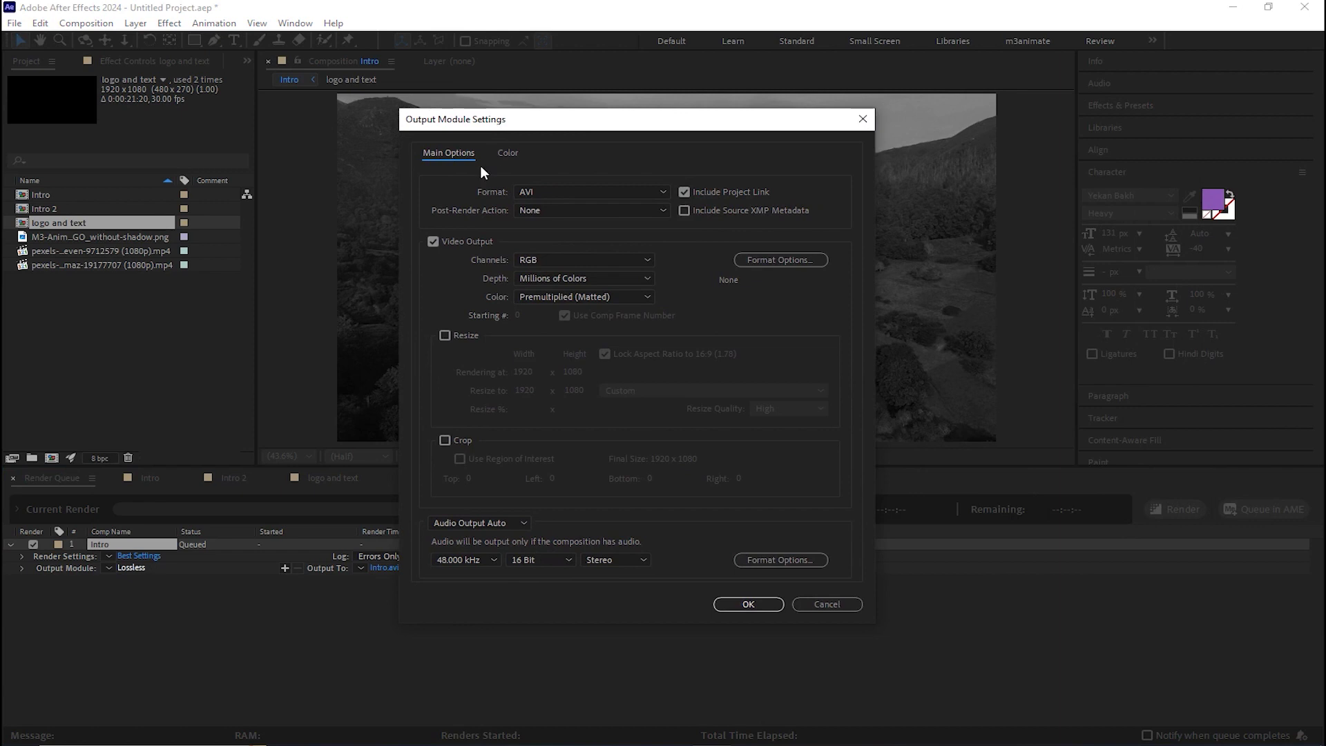
pyautogui.click(551, 192)
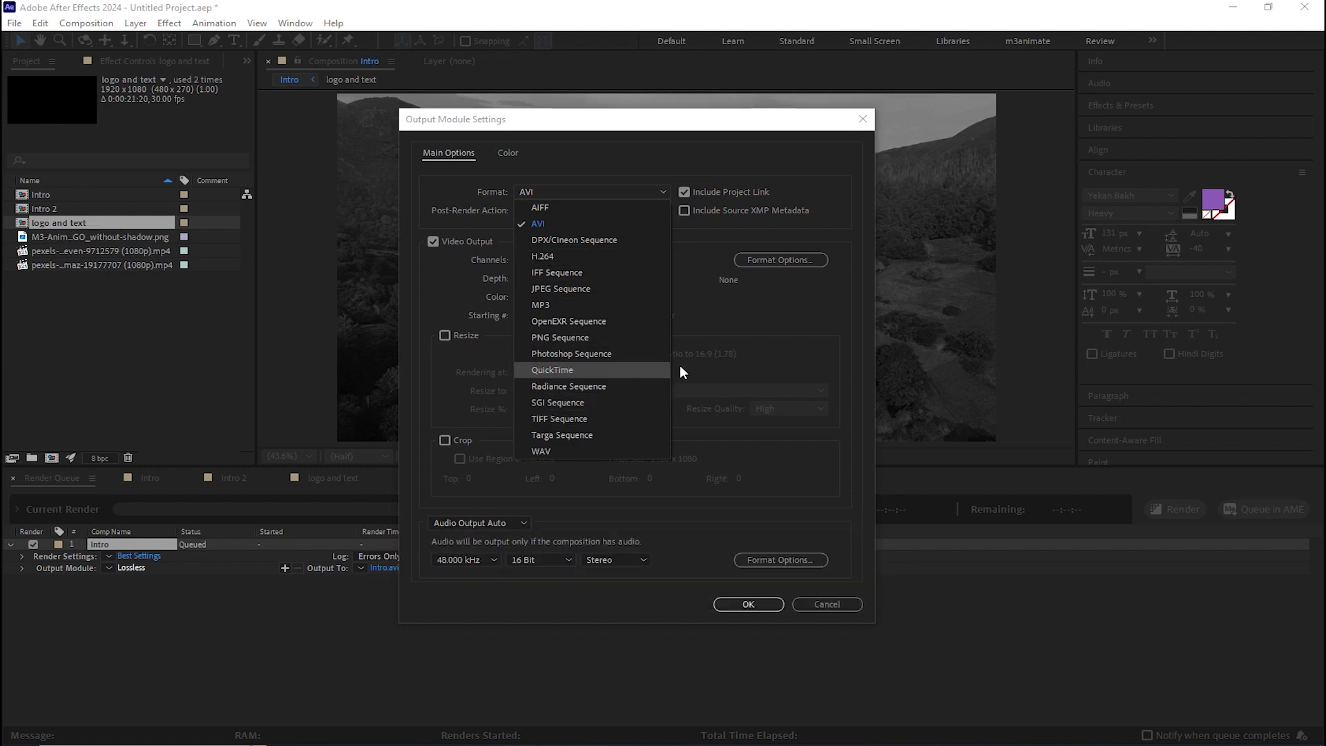
pyautogui.click(789, 308)
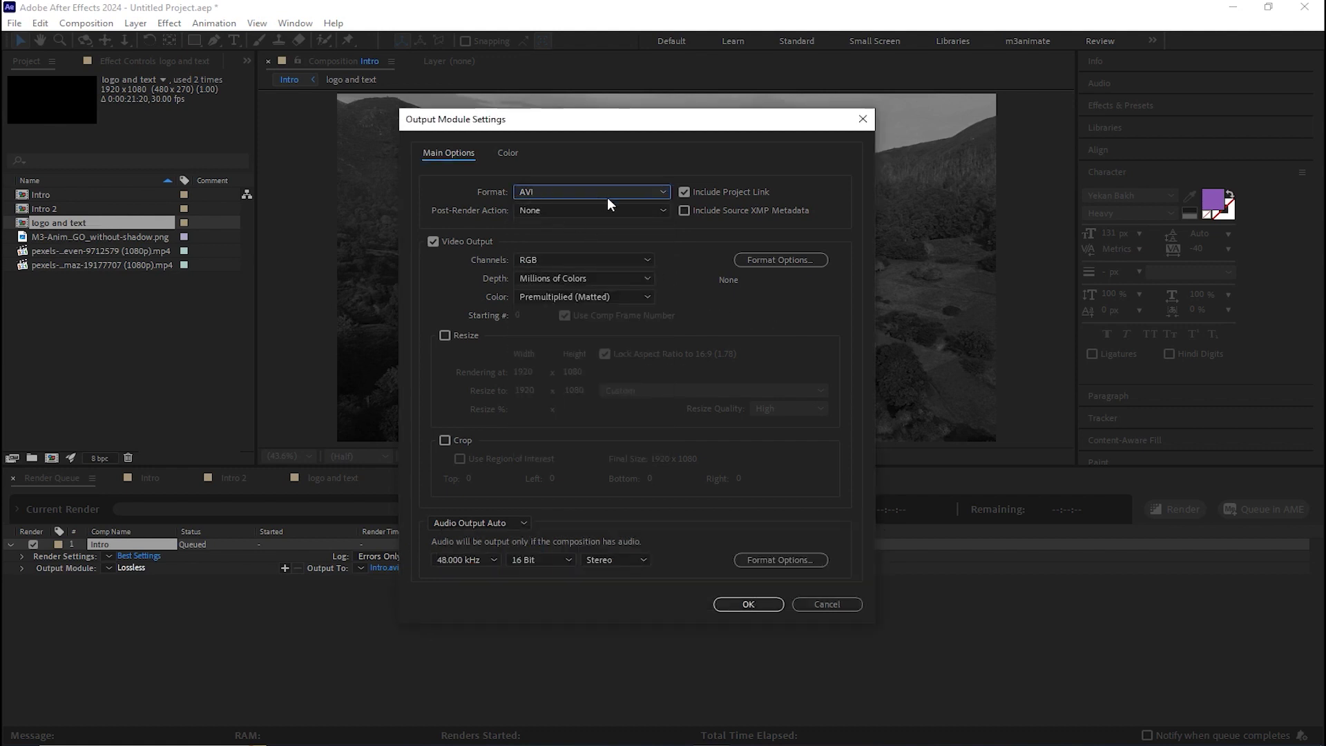
pyautogui.click(747, 604)
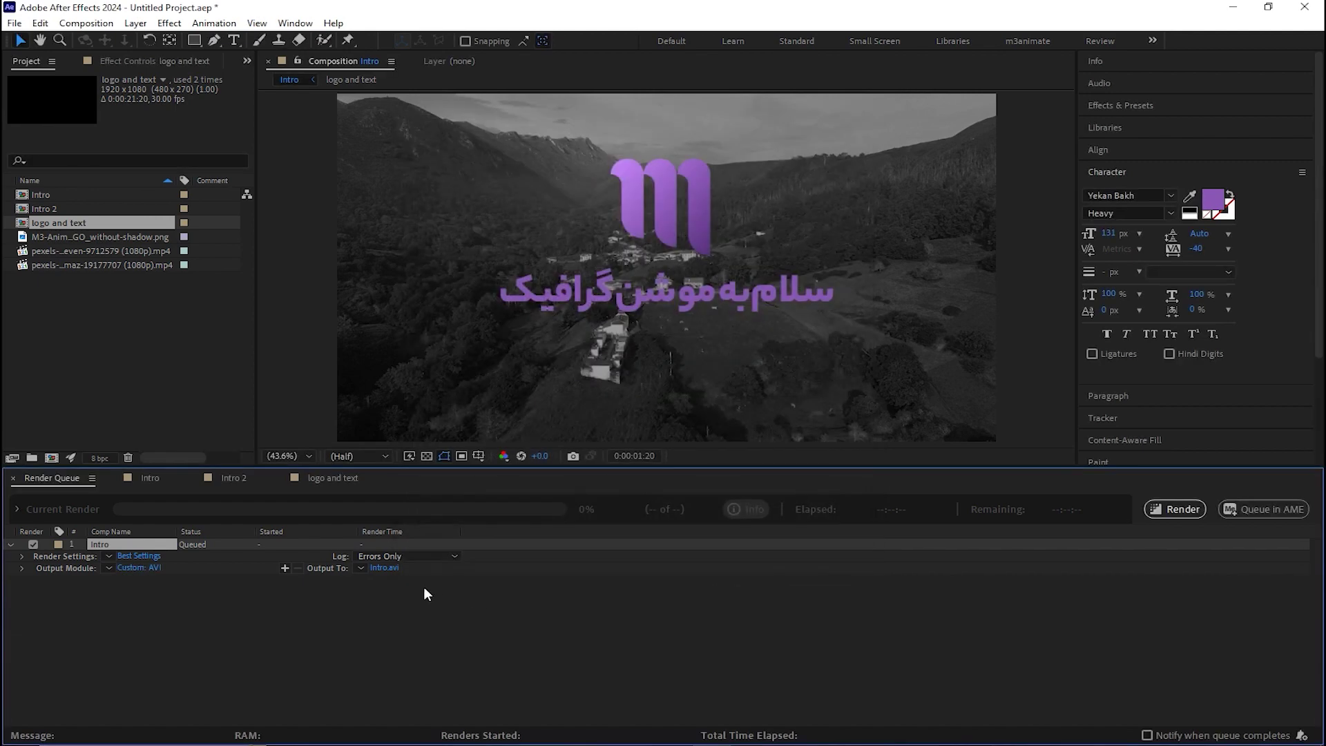
# Set the render output to Intro.avi in the Desktop folder and render the queued composition
pyautogui.click(385, 566)
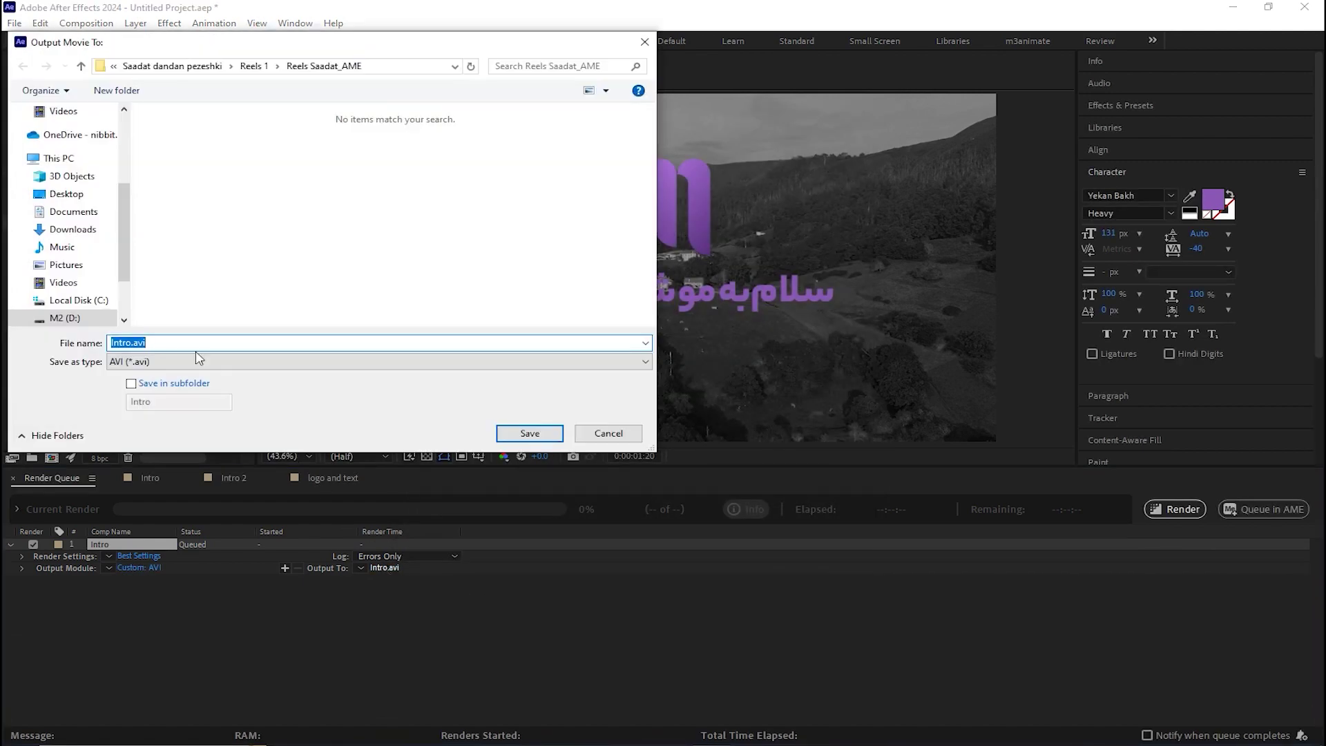
pyautogui.click(63, 195)
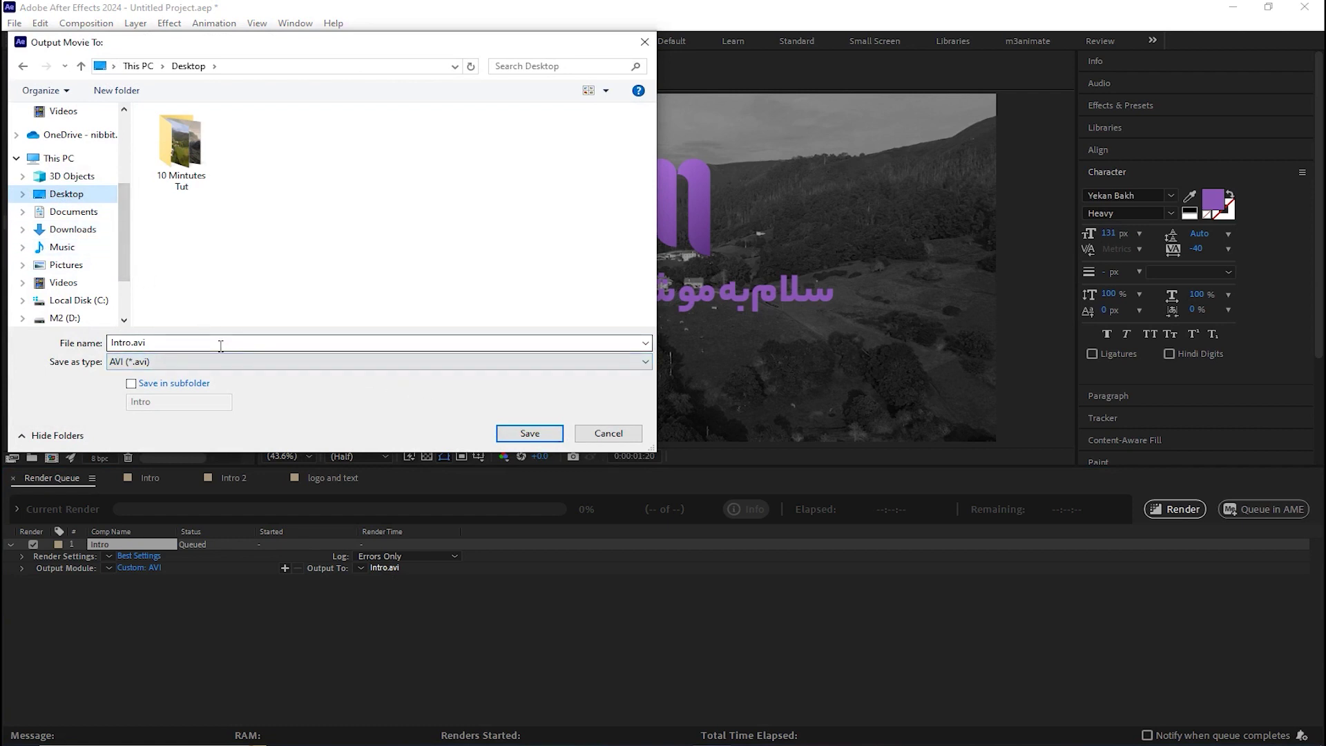
pyautogui.click(529, 434)
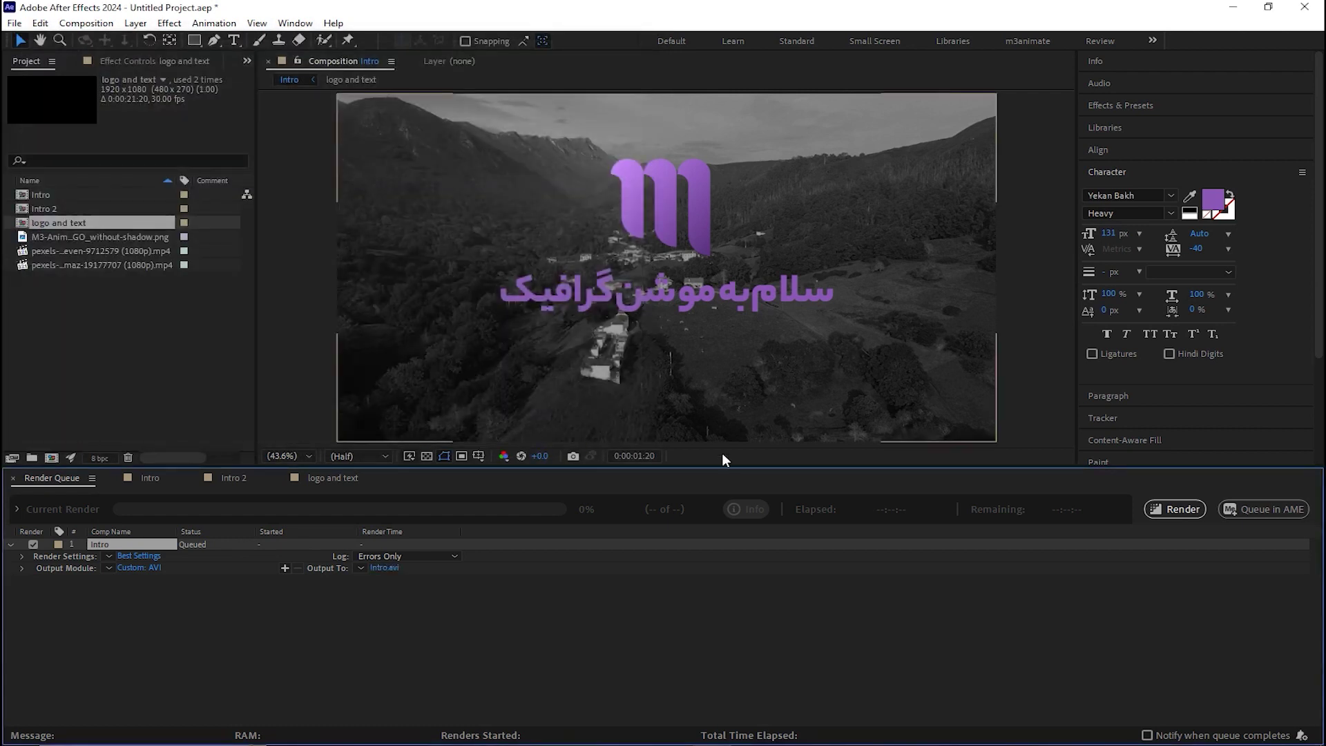
pyautogui.click(1175, 512)
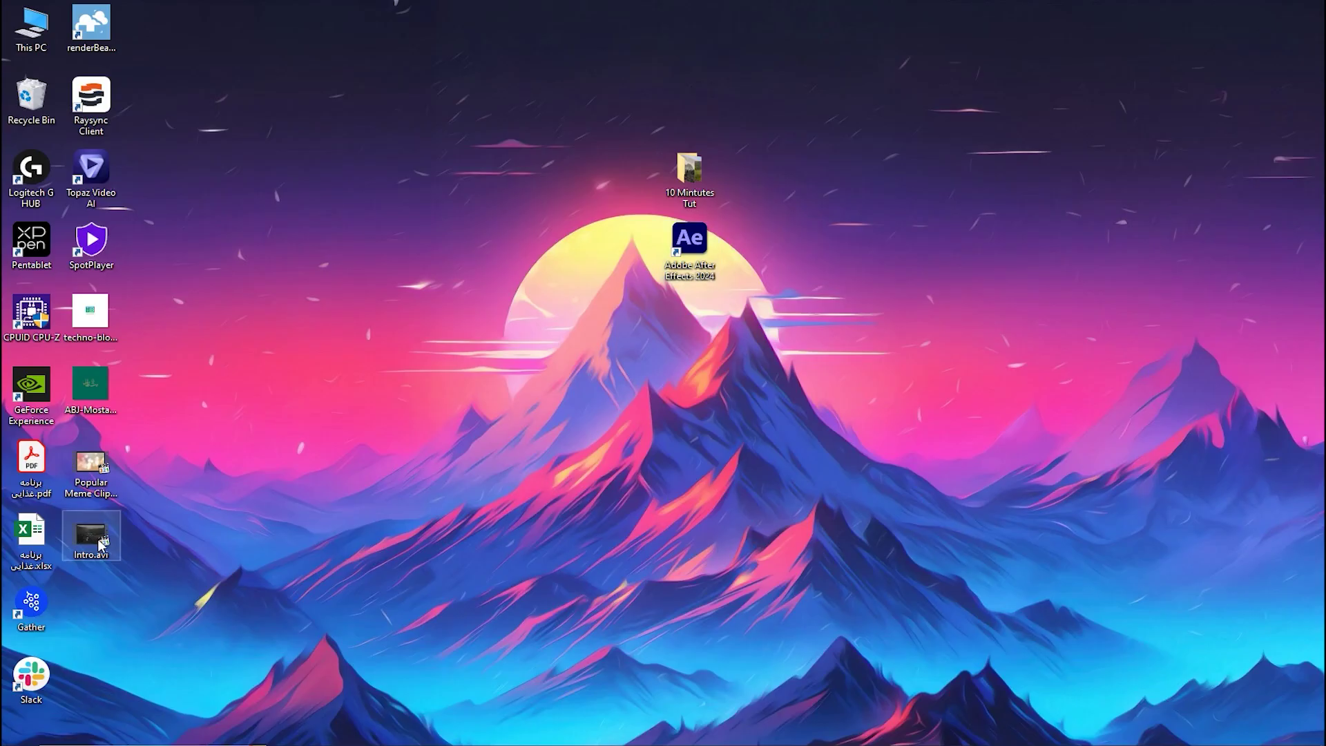
# On the Windows desktop, place Intro.avi beside the "10 Mintutes Tut" folder and check its file size in the properties
pyautogui.moveTo(90, 533); pyautogui.dragTo(751, 176)
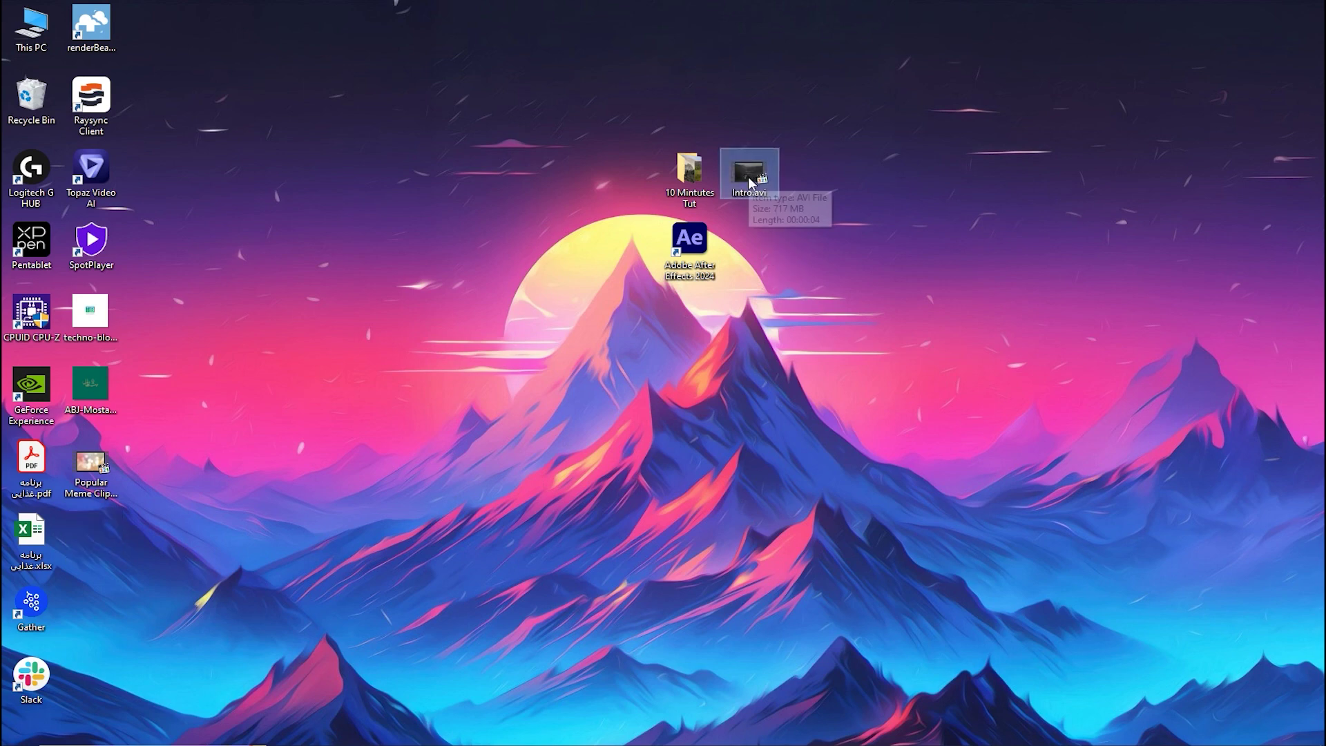
pyautogui.rightClick(750, 181)
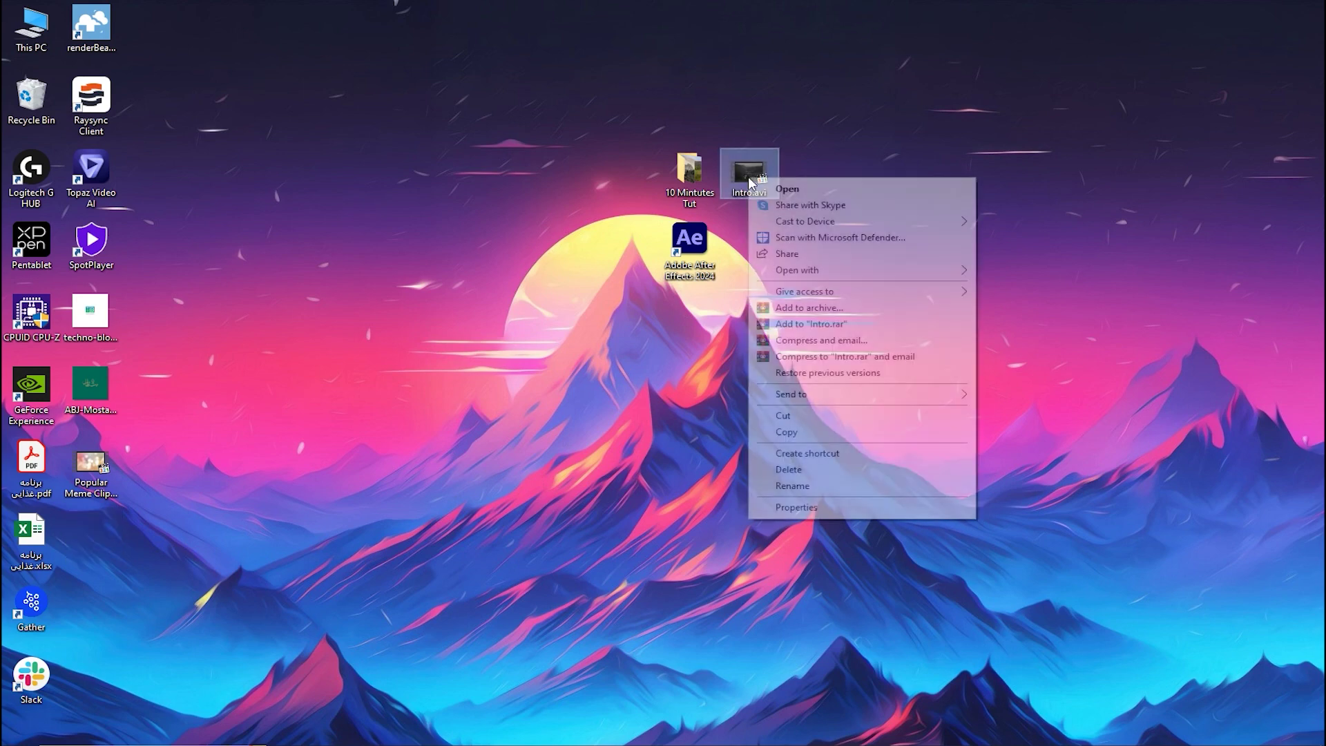
pyautogui.click(794, 508)
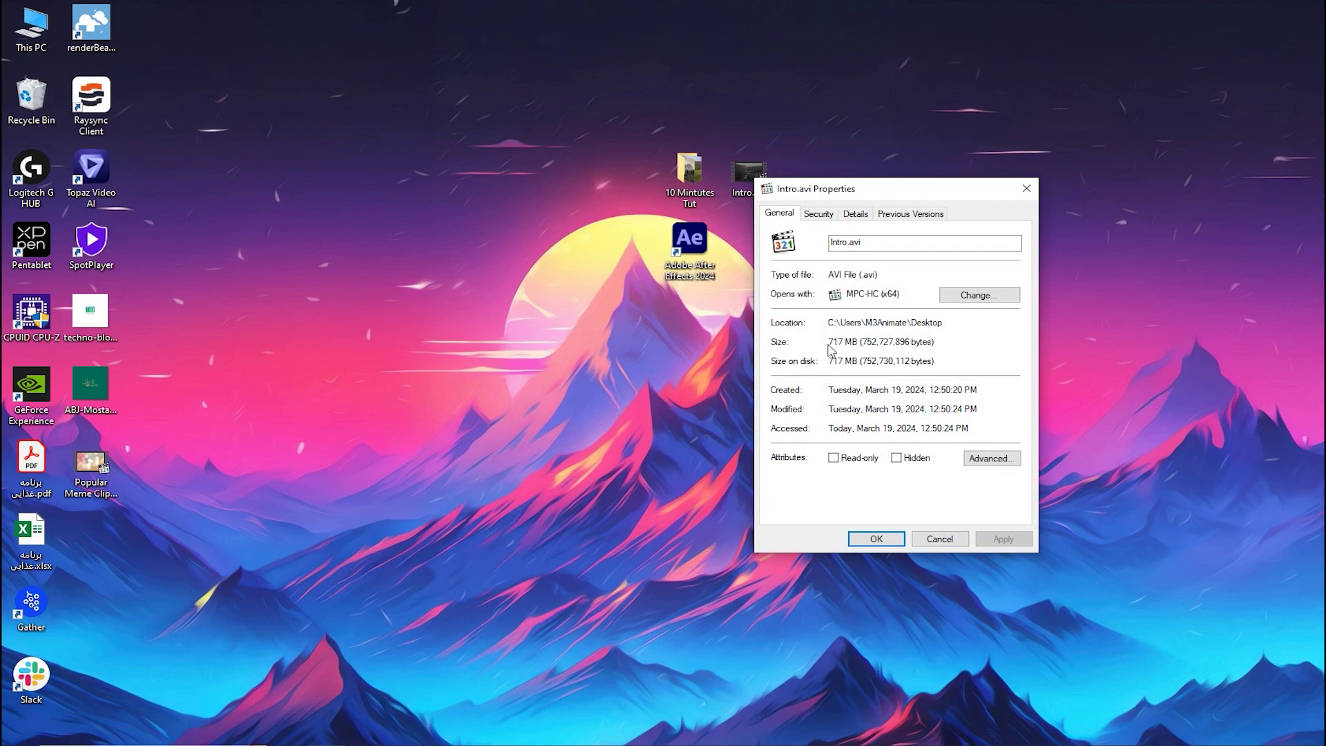
pyautogui.press('Escape')
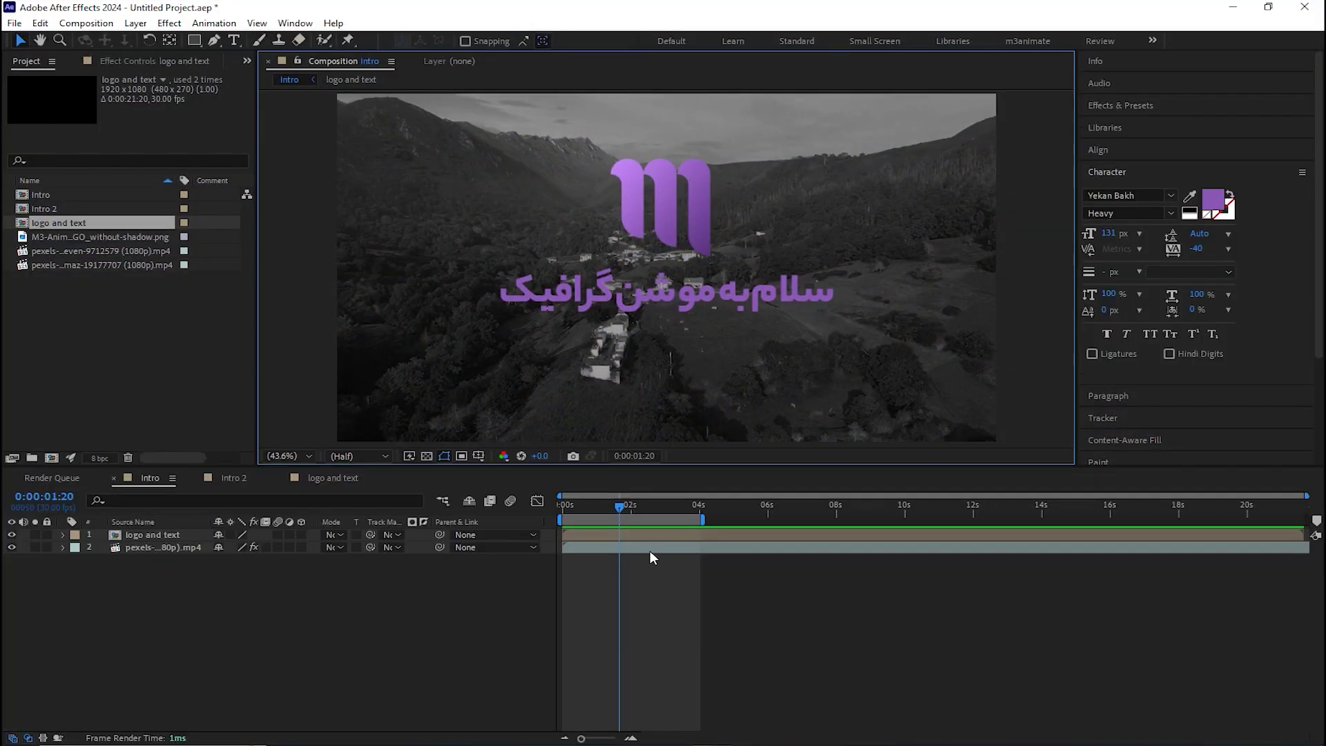
# Return to After Effects and add the Intro composition to the render queue a second time
pyautogui.moveTo(611, 506)
pyautogui.mouseDown()
pyautogui.moveTo(632, 506)
pyautogui.moveTo(618, 512)
pyautogui.mouseUp()
pyautogui.click(76, 25)
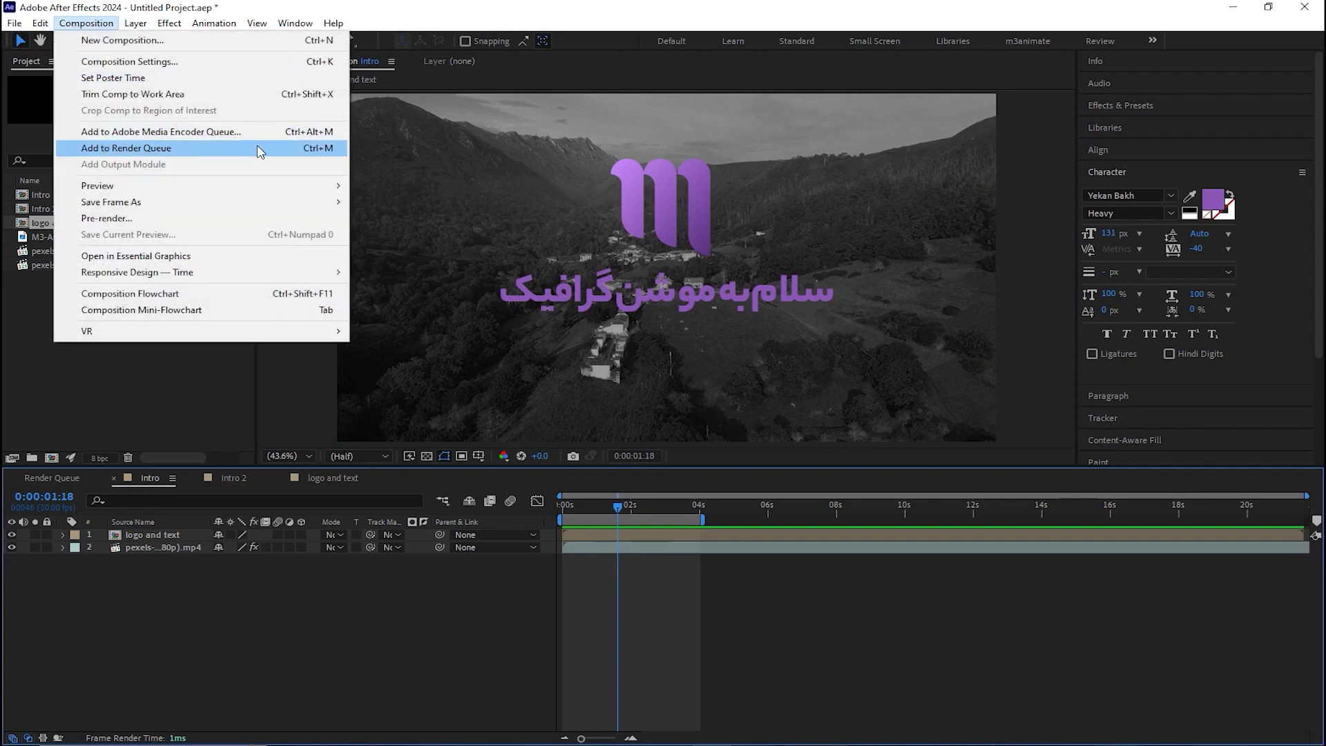
pyautogui.click(257, 151)
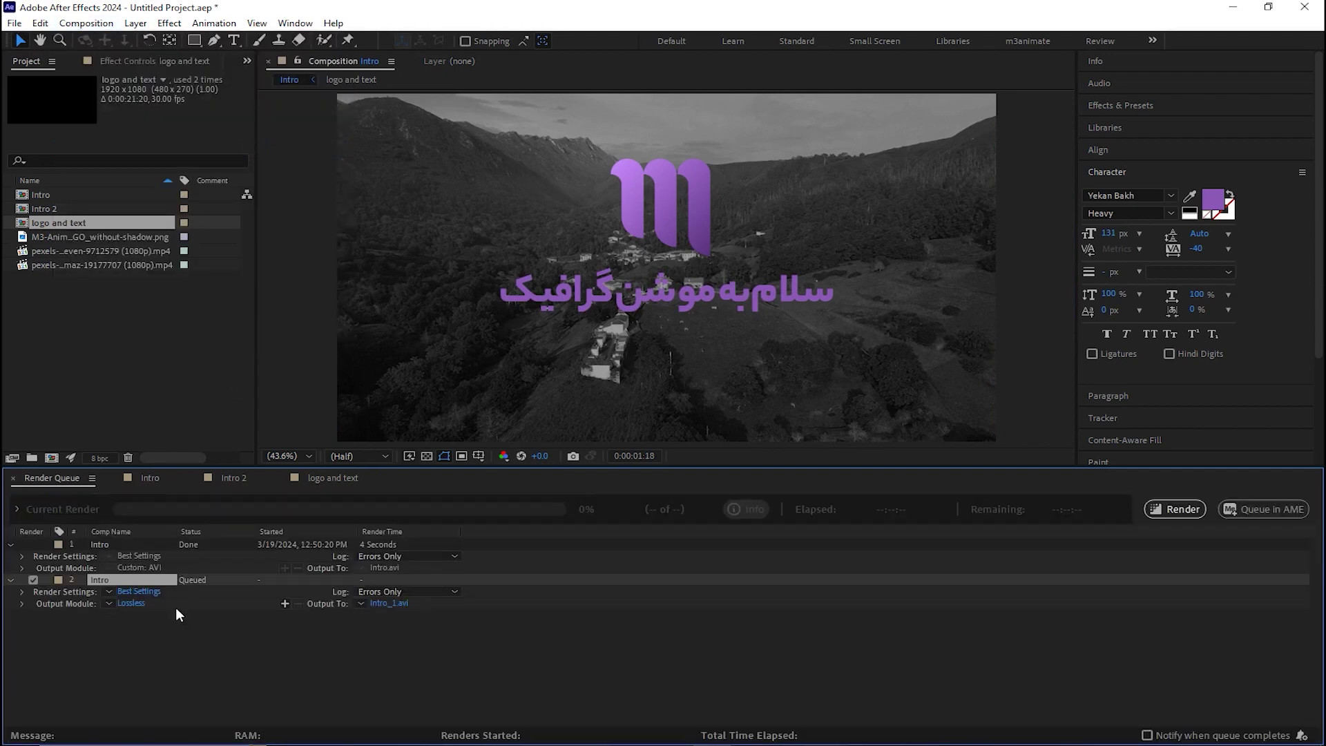
# Set the second queued Intro render's output module format to H.264 and render it
pyautogui.click(128, 603)
pyautogui.click(563, 190)
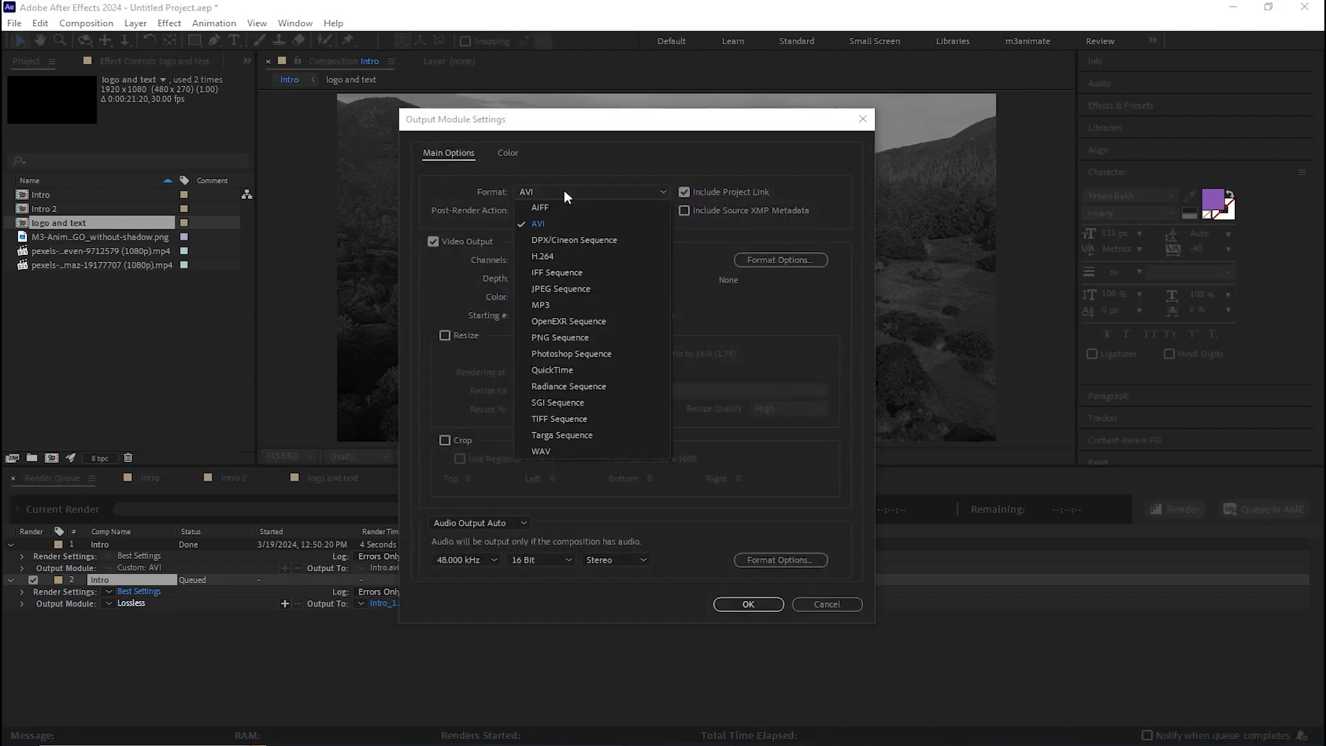
pyautogui.click(565, 256)
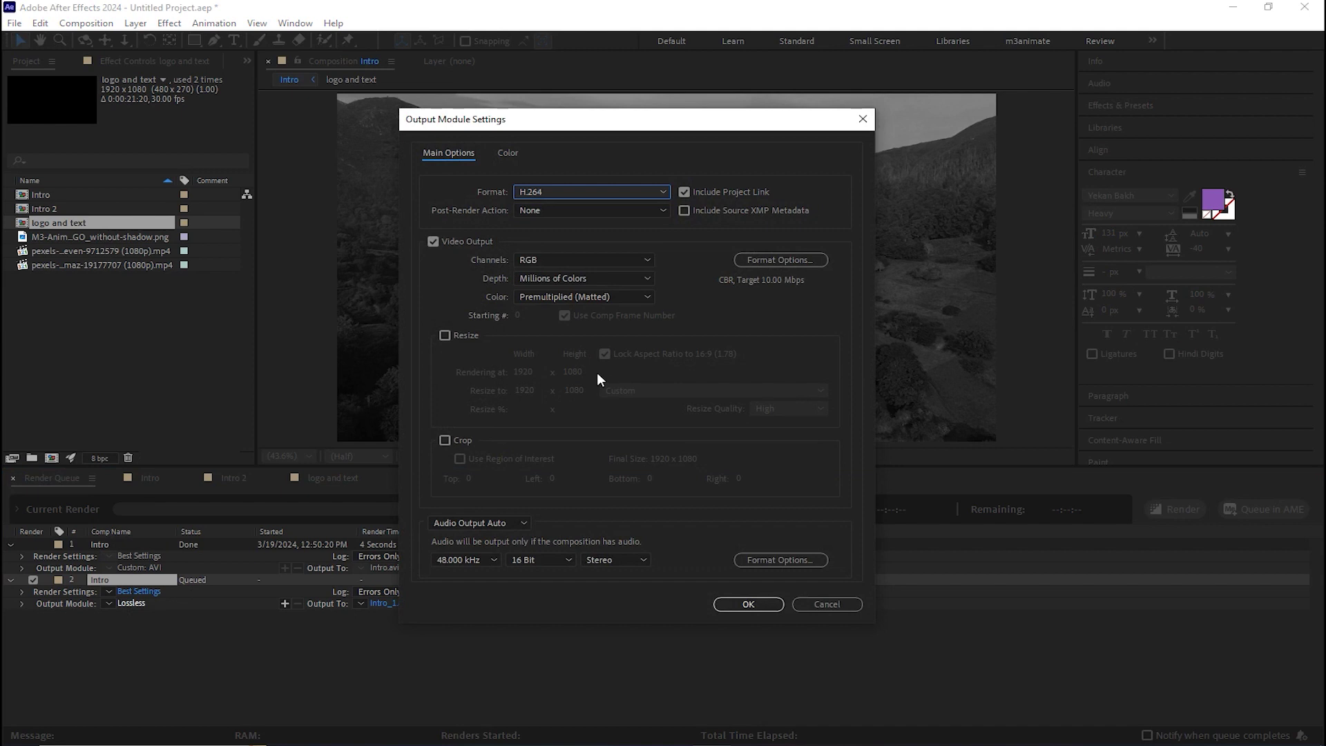
pyautogui.click(747, 604)
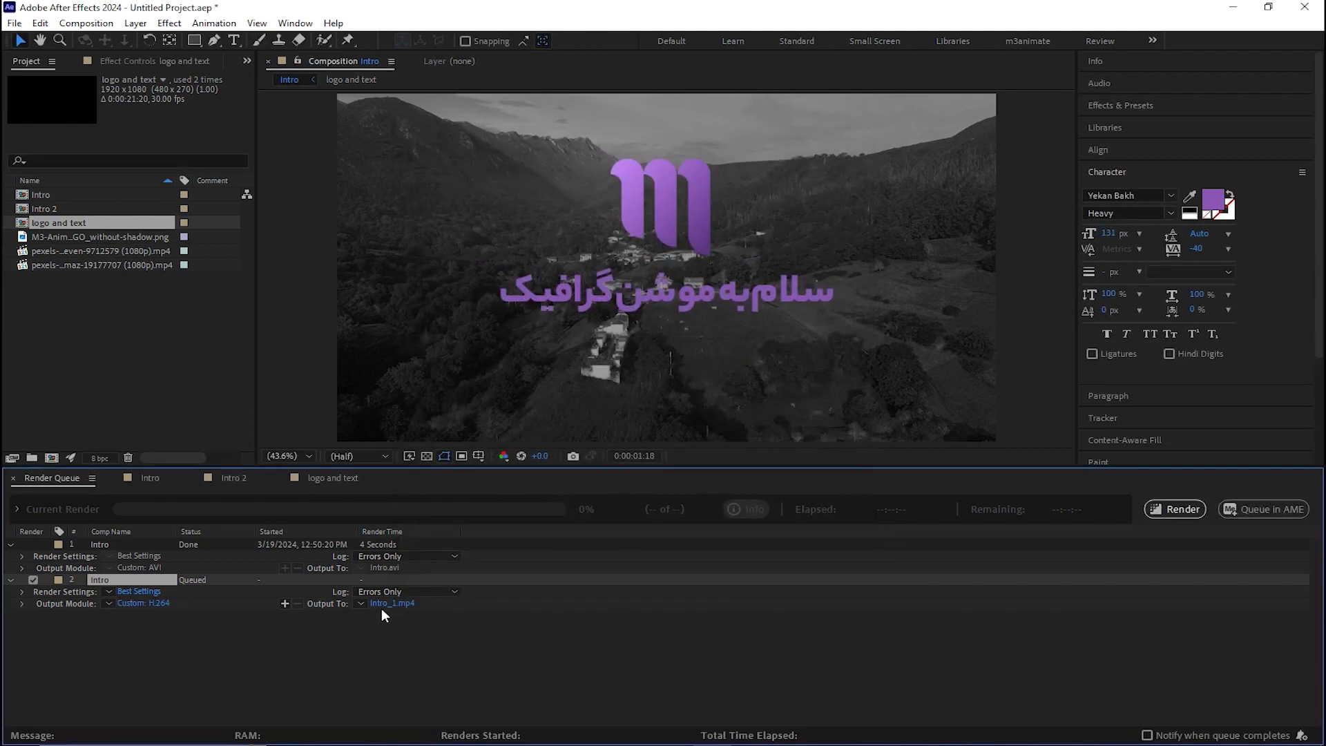
pyautogui.click(1182, 510)
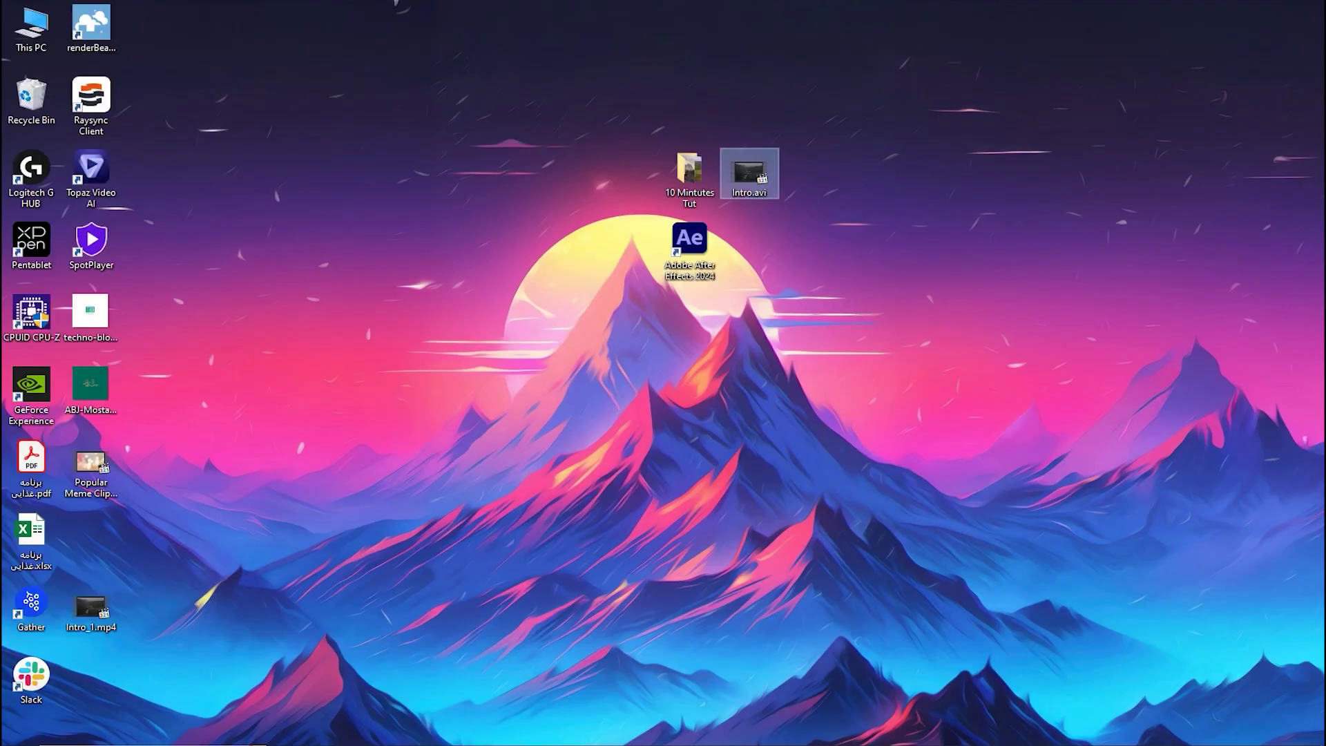
# On the Windows desktop, place Intro_1.mp4 below Intro.avi and check its file size in the properties
pyautogui.moveTo(90, 607); pyautogui.dragTo(749, 246)
pyautogui.rightClick(750, 253)
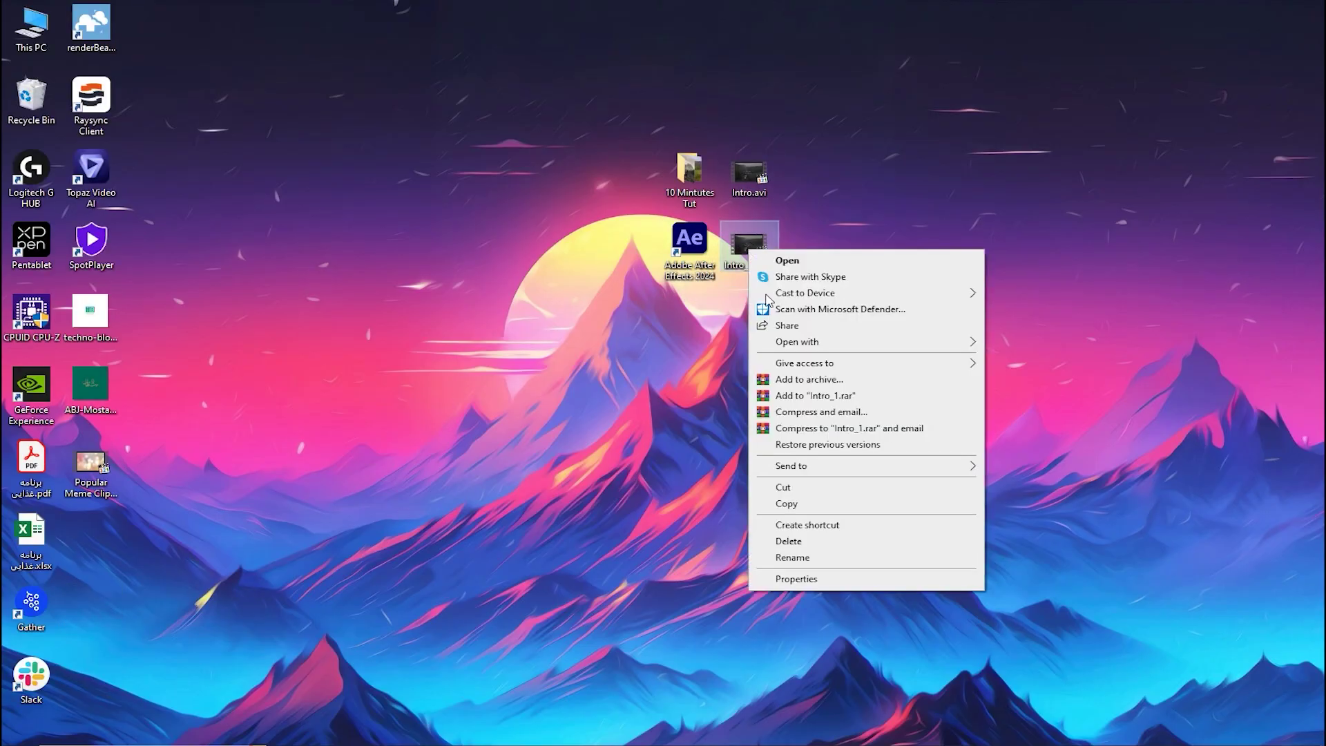
pyautogui.click(803, 582)
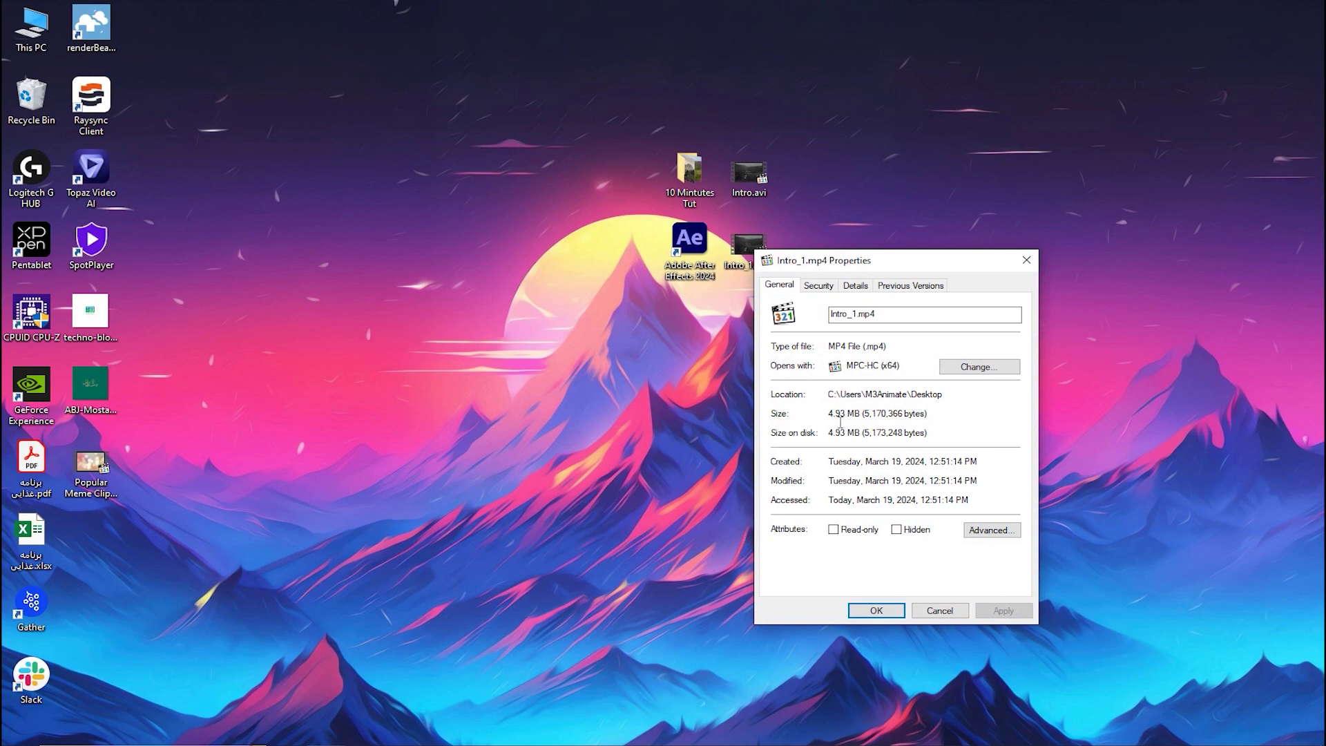